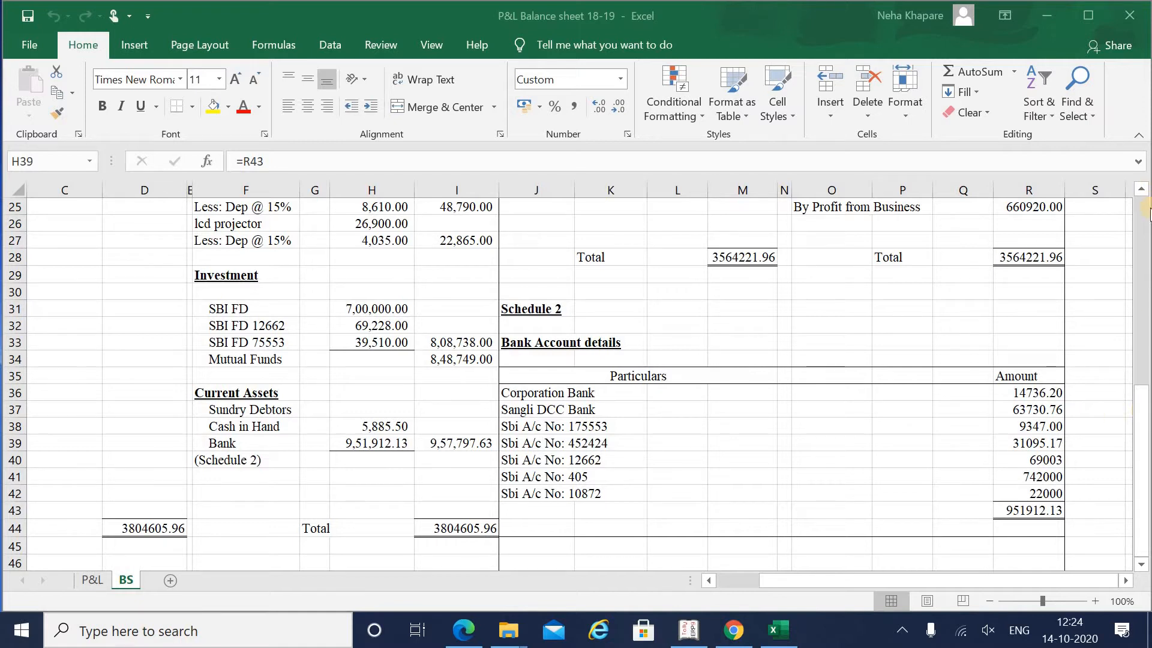
- Scroll the BS sheet and read the SBI FD amount and the current liabilities entries
{"action": "left_click", "coordinate": [1142, 208]}
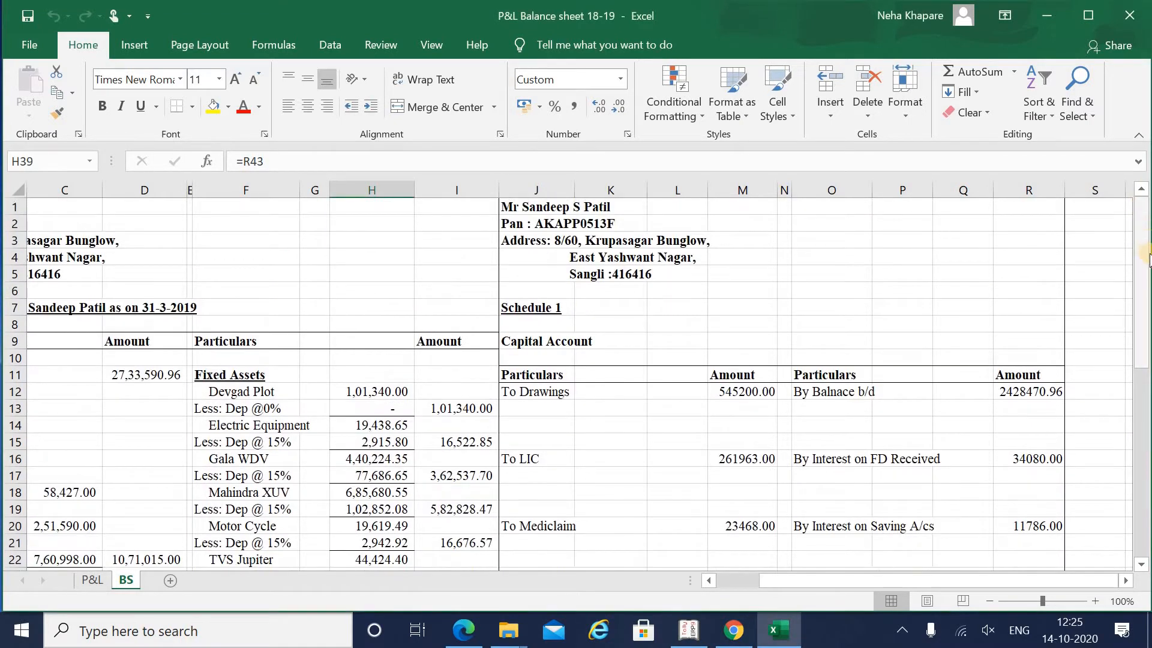
{"action": "left_click_drag", "start_coordinate": [1145, 296], "coordinate": [1146, 414]}
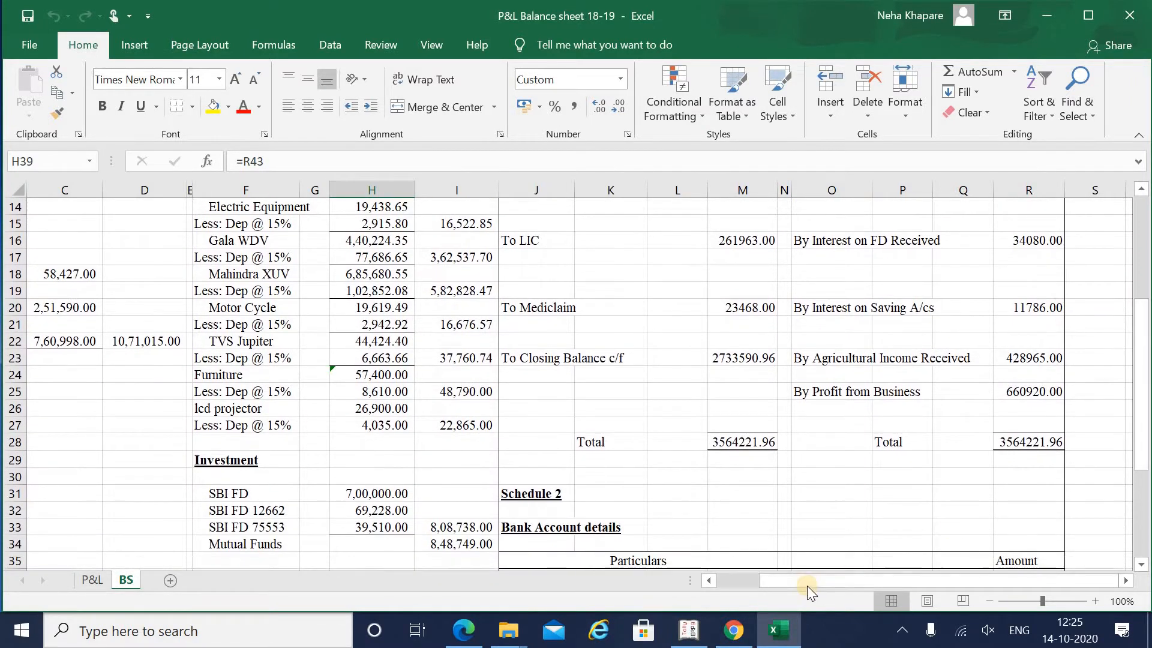
{"action": "left_click", "coordinate": [763, 587]}
{"action": "left_click_drag", "start_coordinate": [764, 590], "coordinate": [728, 592]}
{"action": "left_click", "coordinate": [480, 492]}
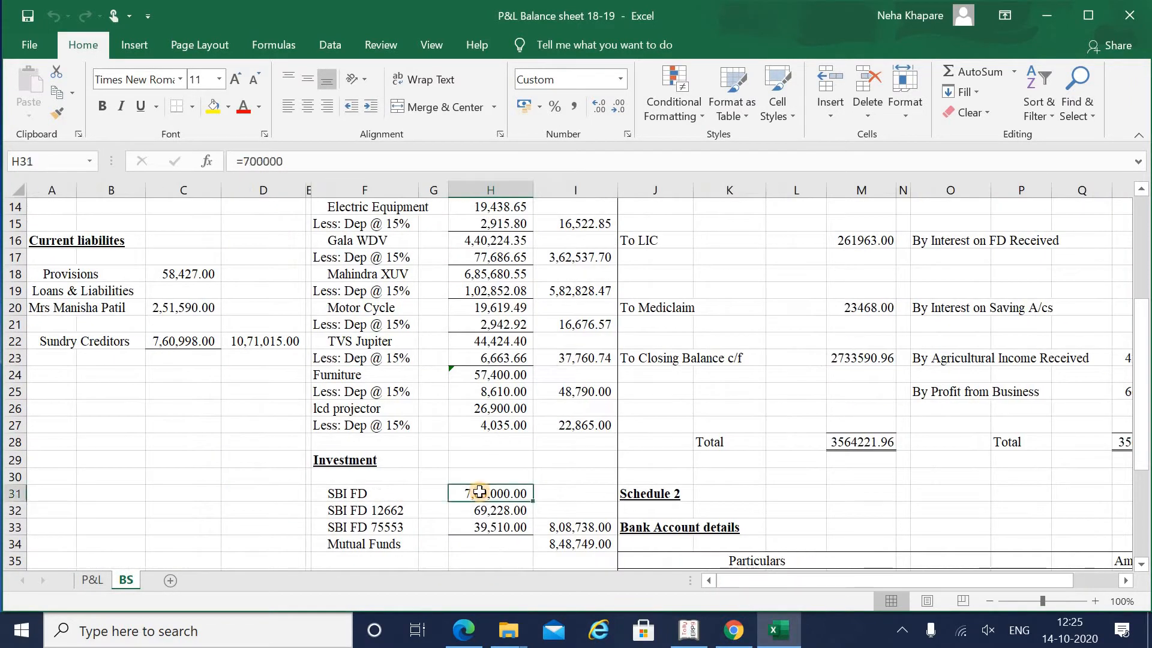
{"action": "key", "text": "Up"}
{"action": "key", "text": "Up"}
{"action": "key", "text": "Up"}
{"action": "key", "text": "Up"}
{"action": "key", "text": "Up"}
{"action": "key", "text": "Up"}
{"action": "key", "text": "Up"}
{"action": "key", "text": "Up"}
{"action": "key", "text": "Up"}
{"action": "key", "text": "Up"}
{"action": "key", "text": "Up"}
{"action": "key", "text": "Up"}
{"action": "key", "text": "Up"}
{"action": "key", "text": "Up"}
{"action": "key", "text": "Up"}
{"action": "key", "text": "Up"}
{"action": "key", "text": "Up"}
{"action": "key", "text": "Up"}
{"action": "key", "text": "Up"}
{"action": "key", "text": "Up"}
{"action": "key", "text": "Up"}
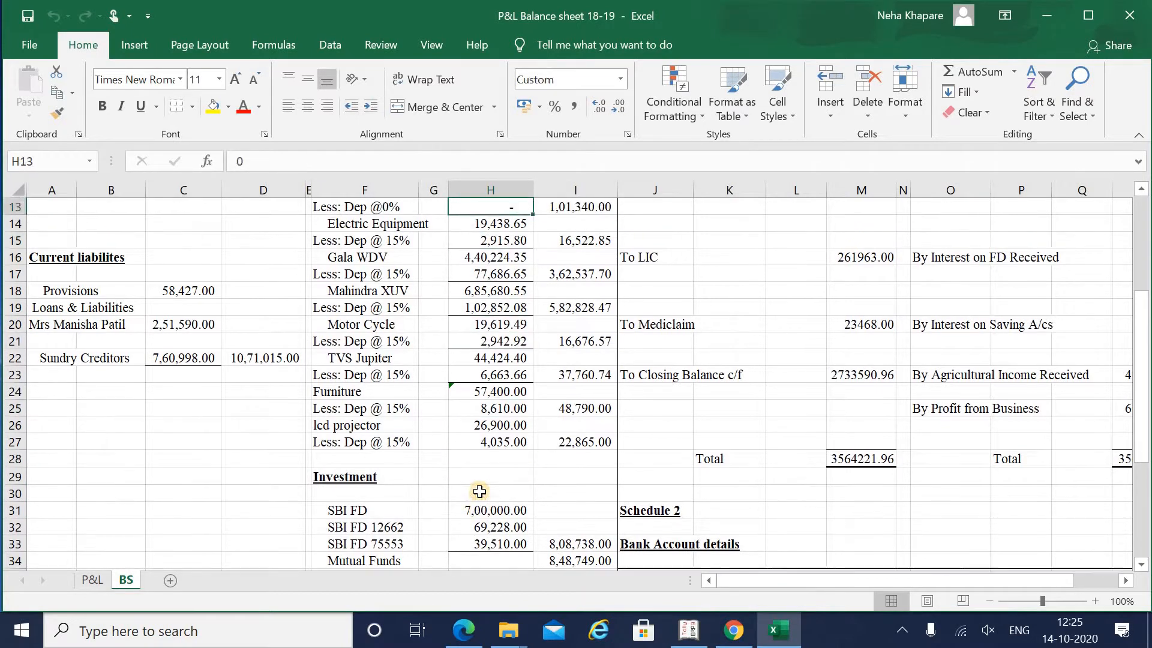
{"action": "key", "text": "Up"}
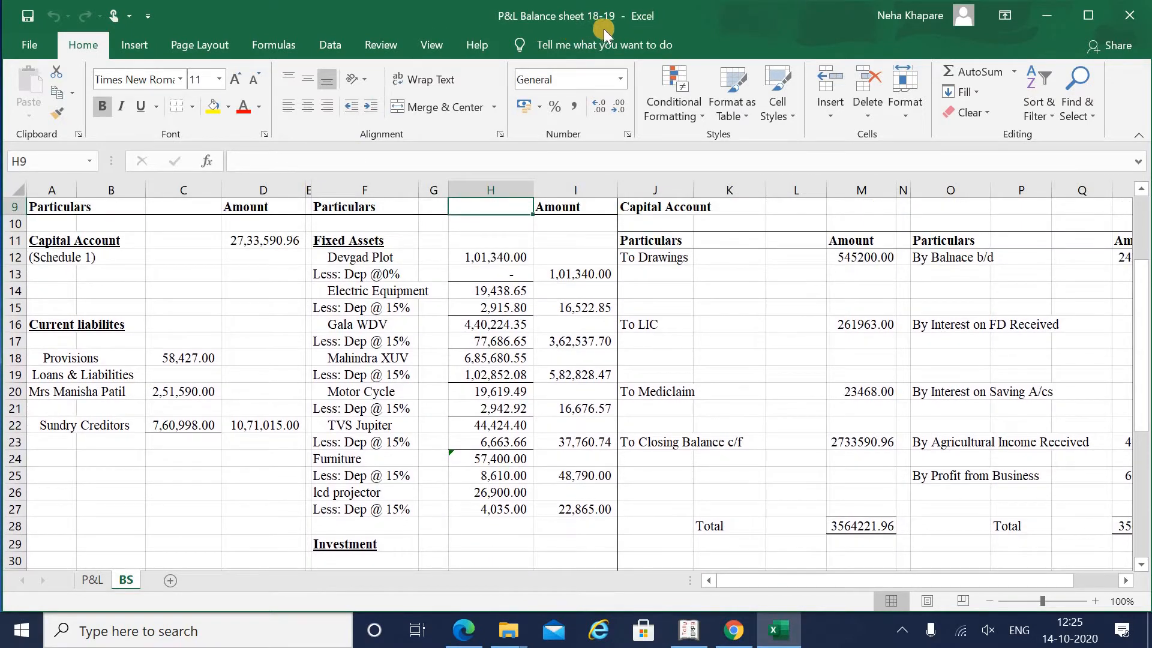
{"action": "key", "text": "Left"}
{"action": "key", "text": "Left"}
{"action": "key", "text": "Left"}
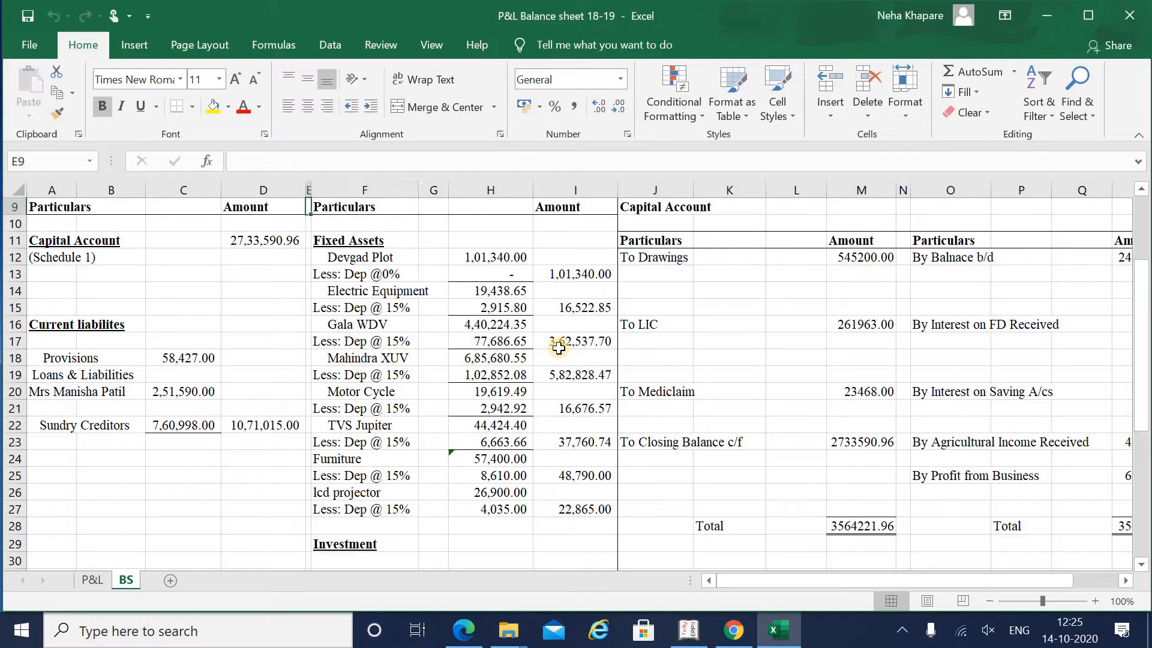
{"action": "key", "text": "Down"}
{"action": "key", "text": "Down"}
{"action": "key", "text": "Down"}
{"action": "key", "text": "Left"}
{"action": "key", "text": "Left"}
{"action": "key", "text": "Left"}
{"action": "key", "text": "Down"}
{"action": "key", "text": "Down"}
{"action": "key", "text": "Down"}
{"action": "key", "text": "Down"}
{"action": "key", "text": "Down"}
{"action": "key", "text": "Down"}
{"action": "key", "text": "Down"}
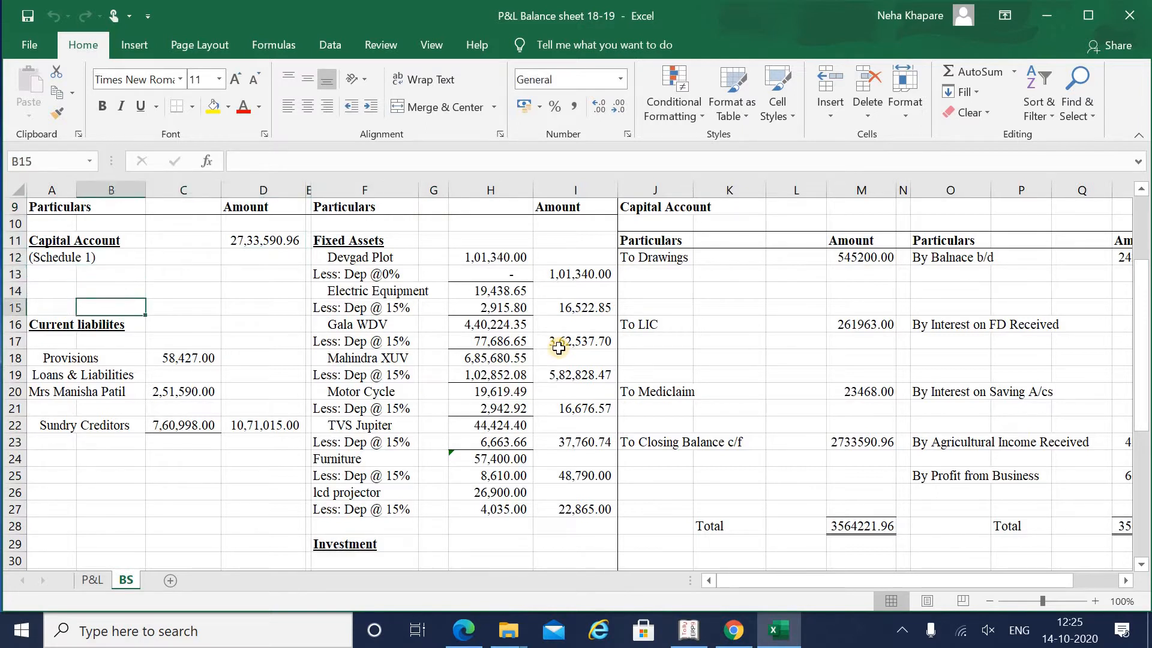
{"action": "key", "text": "Left"}
{"action": "key", "text": "Down"}
{"action": "key", "text": "Down"}
{"action": "key", "text": "Down"}
- Read the fixed asset names and the Capital Account total in D11
{"action": "key", "text": "Right"}
{"action": "key", "text": "Right"}
{"action": "key", "text": "Right"}
{"action": "key", "text": "Right"}
{"action": "key", "text": "Right"}
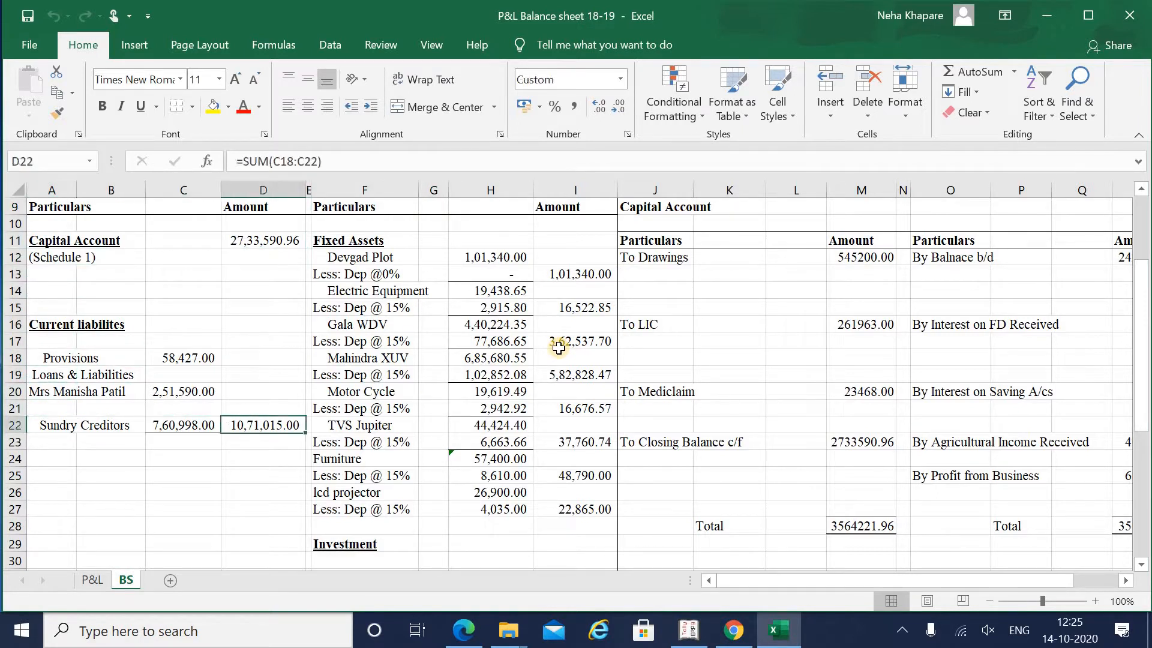
{"action": "key", "text": "Down"}
{"action": "key", "text": "Down"}
{"action": "key", "text": "Down"}
{"action": "key", "text": "Down"}
{"action": "key", "text": "Down"}
{"action": "key", "text": "Down"}
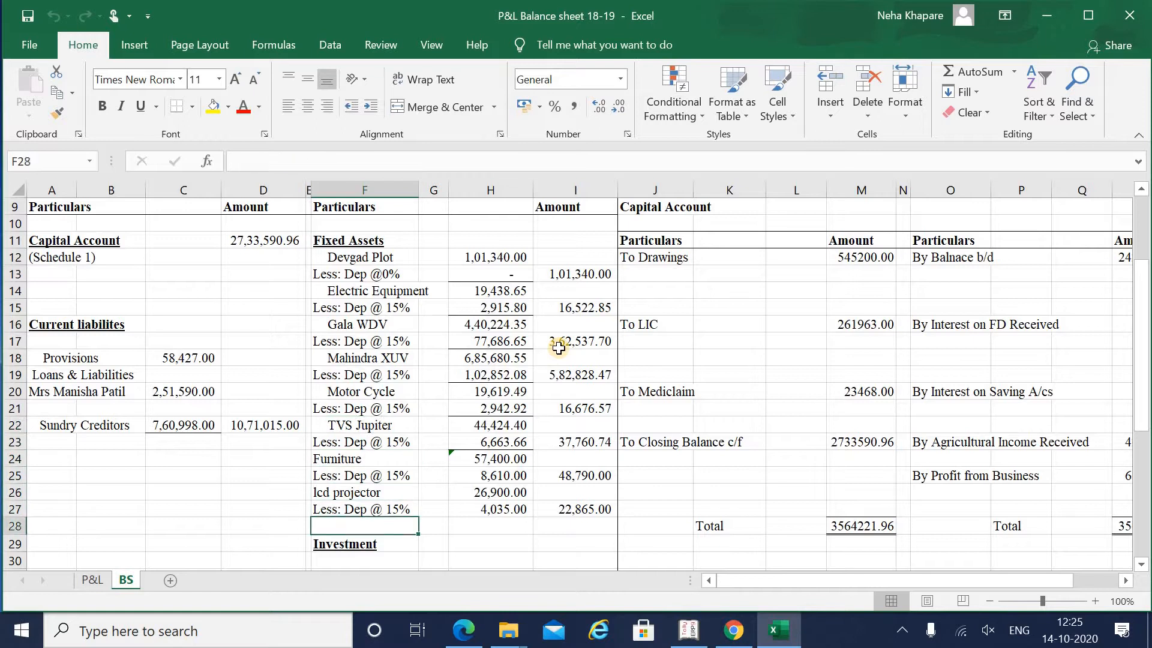
{"action": "key", "text": "Down"}
{"action": "key", "text": "Down"}
{"action": "key", "text": "Down"}
{"action": "key", "text": "Down"}
{"action": "key", "text": "Down"}
{"action": "key", "text": "Down"}
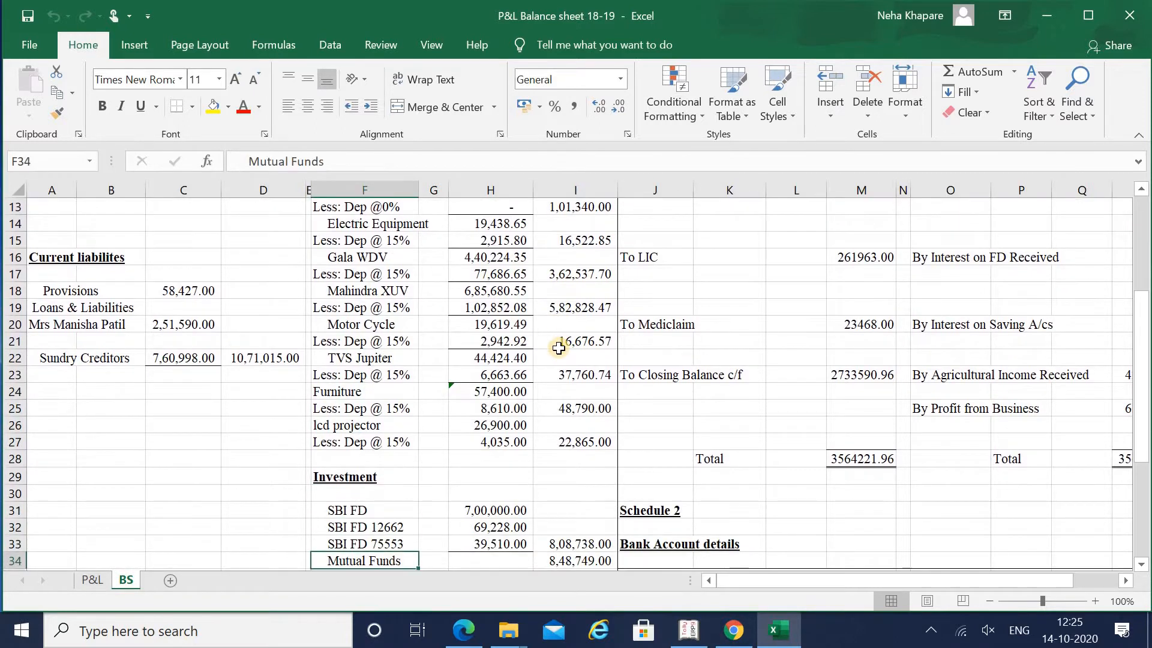
{"action": "key", "text": "Up"}
{"action": "key", "text": "Up"}
{"action": "key", "text": "Up"}
{"action": "key", "text": "Up"}
{"action": "key", "text": "Up"}
{"action": "key", "text": "Up"}
{"action": "key", "text": "Up"}
{"action": "key", "text": "Left"}
{"action": "key", "text": "Left"}
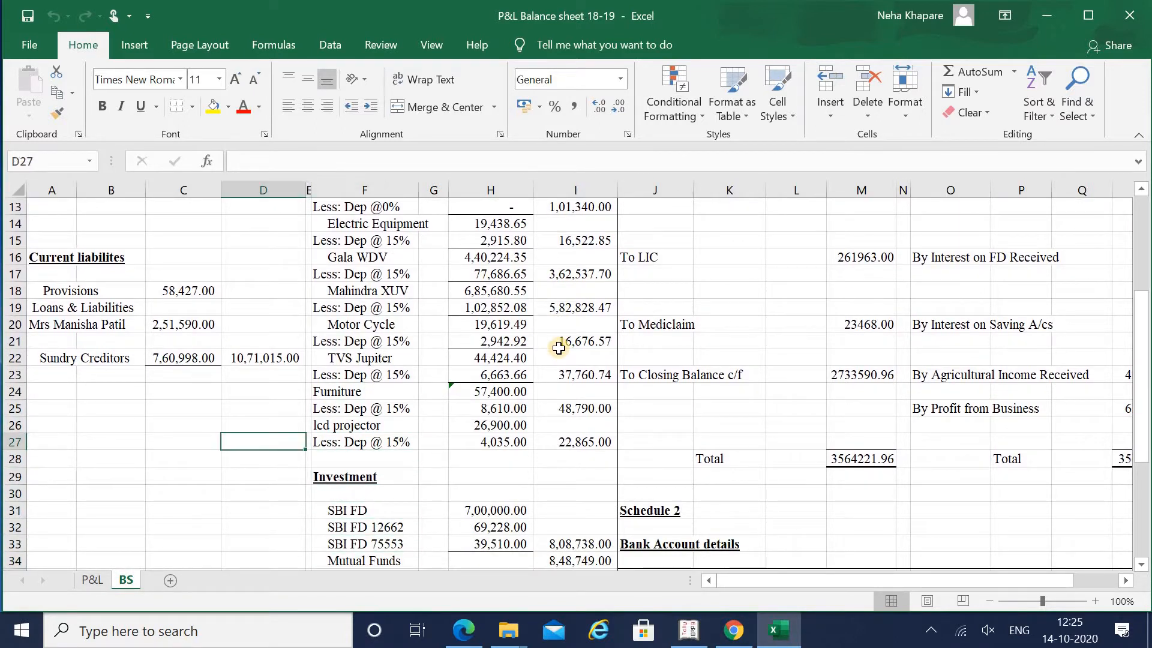
{"action": "key", "text": "Left"}
{"action": "key", "text": "Left"}
{"action": "key", "text": "Left"}
{"action": "key", "text": "Up"}
{"action": "key", "text": "Up"}
{"action": "key", "text": "Up"}
{"action": "key", "text": "Up"}
{"action": "key", "text": "Up"}
{"action": "key", "text": "Up"}
{"action": "key", "text": "Up"}
{"action": "key", "text": "Up"}
{"action": "key", "text": "Up"}
{"action": "key", "text": "Up"}
{"action": "key", "text": "Up"}
{"action": "key", "text": "Up"}
{"action": "key", "text": "Up"}
{"action": "key", "text": "Up"}
{"action": "key", "text": "Up"}
{"action": "key", "text": "Up"}
{"action": "key", "text": "Up"}
{"action": "key", "text": "Up"}
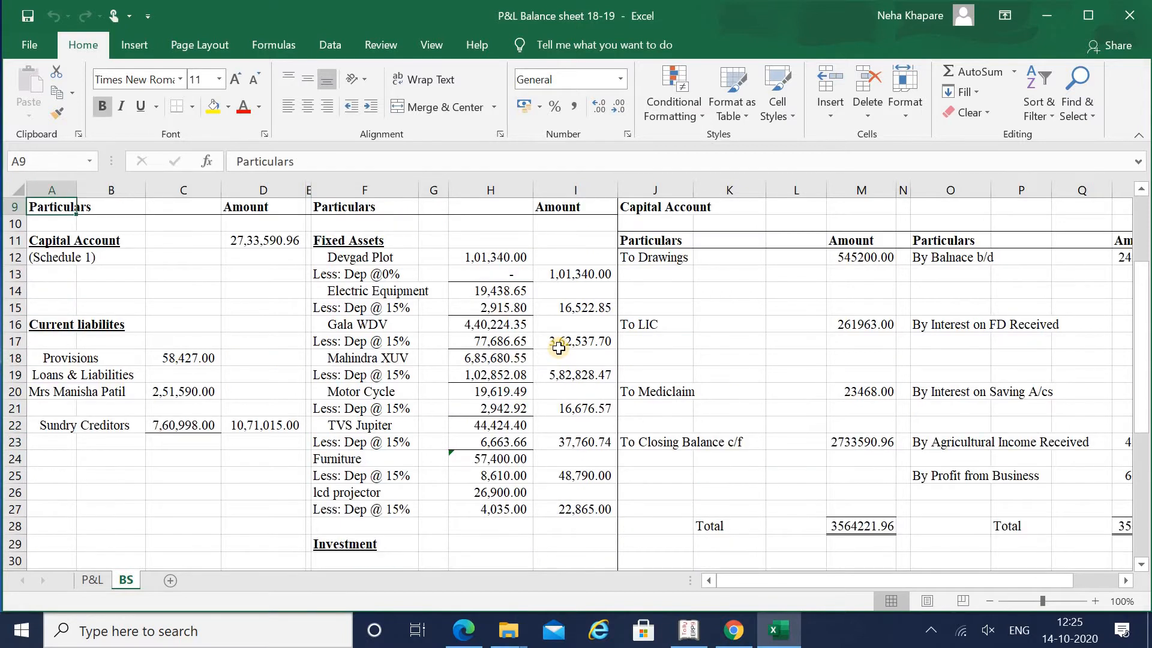
{"action": "key", "text": "Down"}
{"action": "key", "text": "Down"}
{"action": "key", "text": "Right"}
{"action": "key", "text": "Right"}
{"action": "key", "text": "Right"}
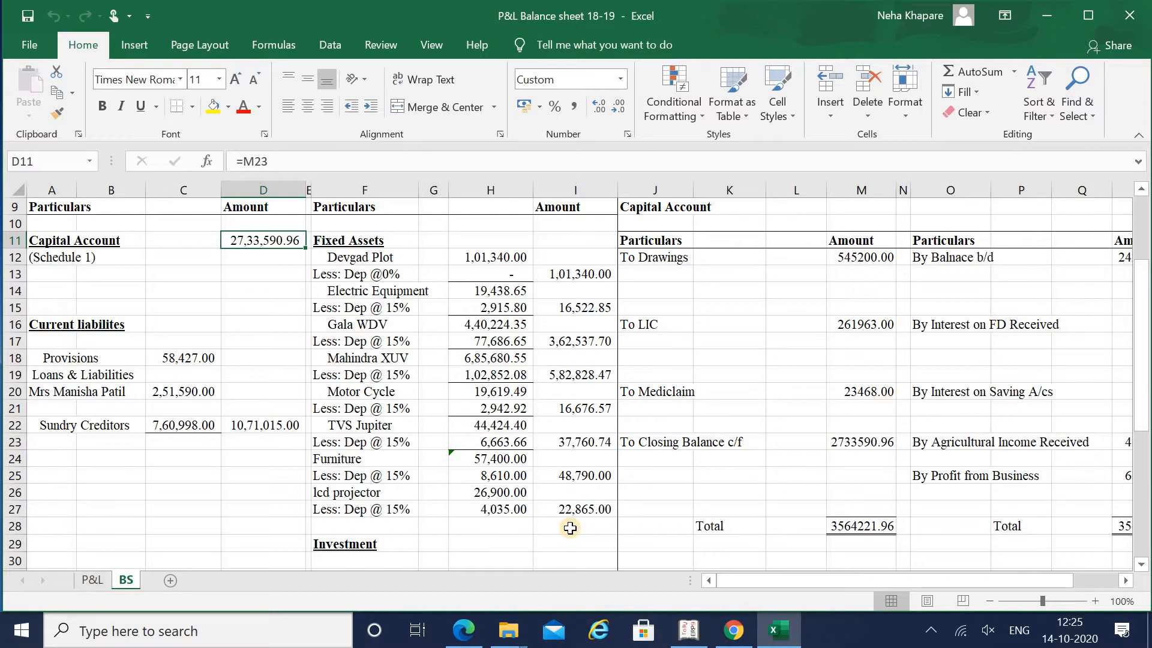
- Read the fixed asset and investment totals in column I, then switch to Tally.ERP 9
{"action": "key", "text": "Down"}
{"action": "key", "text": "Down"}
{"action": "key", "text": "Down"}
{"action": "key", "text": "Down"}
{"action": "key", "text": "Down"}
{"action": "key", "text": "Down"}
{"action": "key", "text": "Down"}
{"action": "key", "text": "Down"}
{"action": "key", "text": "Down"}
{"action": "key", "text": "Down"}
{"action": "key", "text": "Down"}
{"action": "key", "text": "Down"}
{"action": "key", "text": "Right"}
{"action": "key", "text": "Right"}
{"action": "key", "text": "Right"}
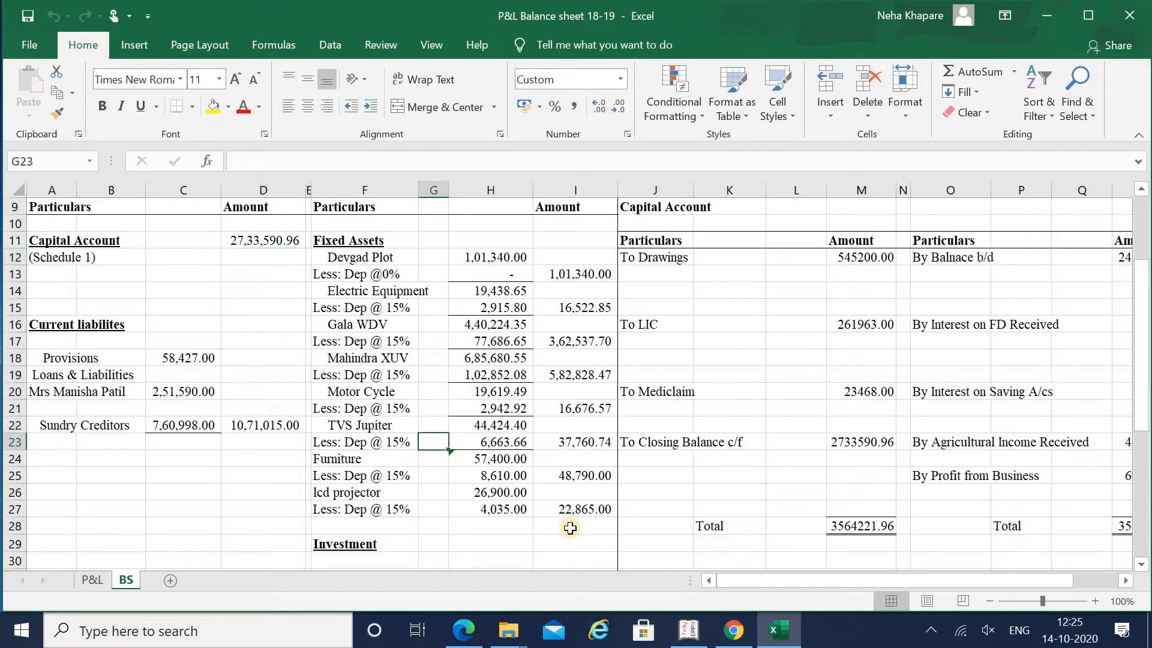
{"action": "key", "text": "Right"}
{"action": "key", "text": "Right"}
{"action": "key", "text": "Down"}
{"action": "key", "text": "Down"}
{"action": "key", "text": "Down"}
{"action": "key", "text": "Down"}
{"action": "key", "text": "Down"}
{"action": "key", "text": "Down"}
{"action": "key", "text": "Down"}
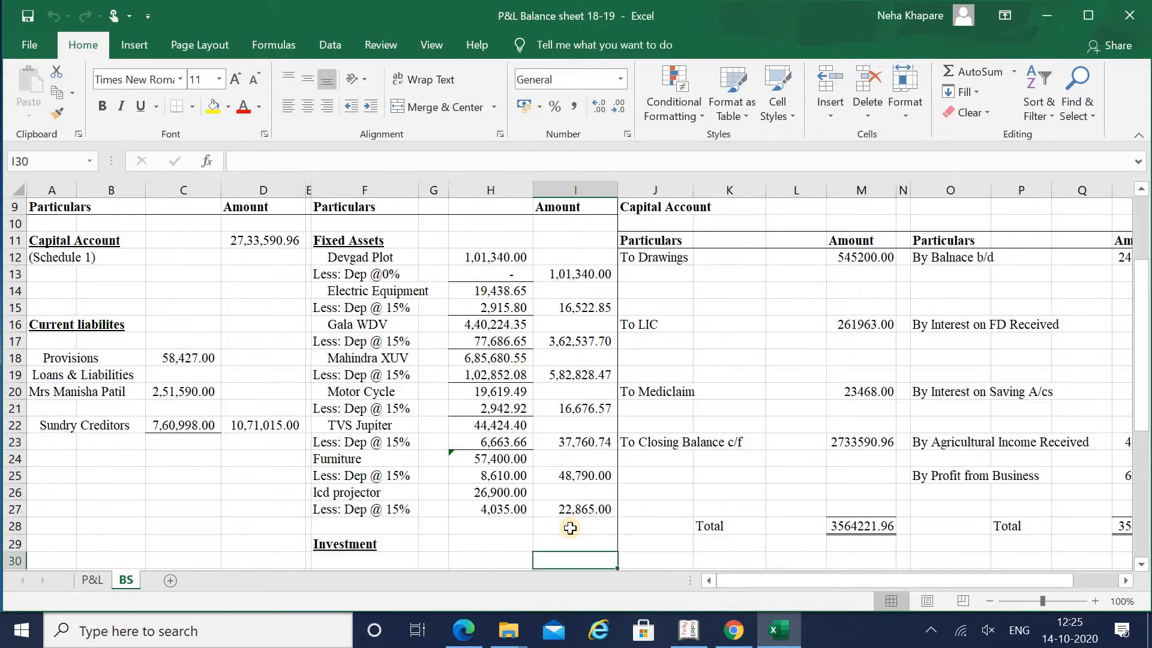
{"action": "key", "text": "Down"}
{"action": "key", "text": "Down"}
{"action": "key", "text": "Down"}
{"action": "key", "text": "Down"}
{"action": "key", "text": "Down"}
{"action": "key", "text": "Down"}
{"action": "key", "text": "Down"}
{"action": "key", "text": "Down"}
{"action": "key", "text": "Down"}
{"action": "key", "text": "Down"}
{"action": "key", "text": "Down"}
{"action": "key", "text": "Down"}
{"action": "key", "text": "Up"}
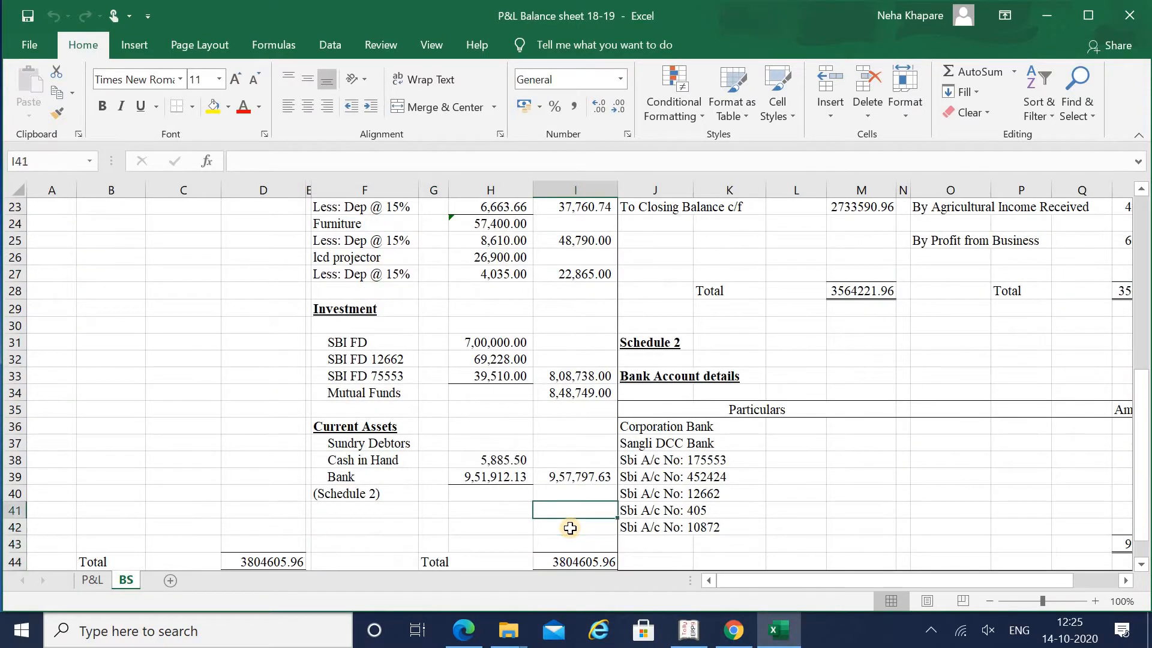
{"action": "key", "text": "Up"}
{"action": "key", "text": "Up"}
{"action": "key", "text": "Up"}
{"action": "key", "text": "Up"}
{"action": "key", "text": "Up"}
{"action": "key", "text": "Up"}
{"action": "key", "text": "Up"}
{"action": "key", "text": "Up"}
{"action": "key", "text": "Up"}
{"action": "key", "text": "Up"}
{"action": "key", "text": "Up"}
{"action": "key", "text": "Up"}
{"action": "key", "text": "Up"}
{"action": "key", "text": "Up"}
{"action": "key", "text": "Up"}
{"action": "key", "text": "Up"}
{"action": "key", "text": "Up"}
{"action": "key", "text": "Up"}
{"action": "key", "text": "Up"}
{"action": "key", "text": "Up"}
{"action": "key", "text": "Up"}
{"action": "key", "text": "Up"}
{"action": "key", "text": "Up"}
{"action": "key", "text": "Up"}
{"action": "key", "text": "Up"}
{"action": "key", "text": "Up"}
{"action": "key", "text": "Up"}
{"action": "key", "text": "Up"}
{"action": "key", "text": "Up"}
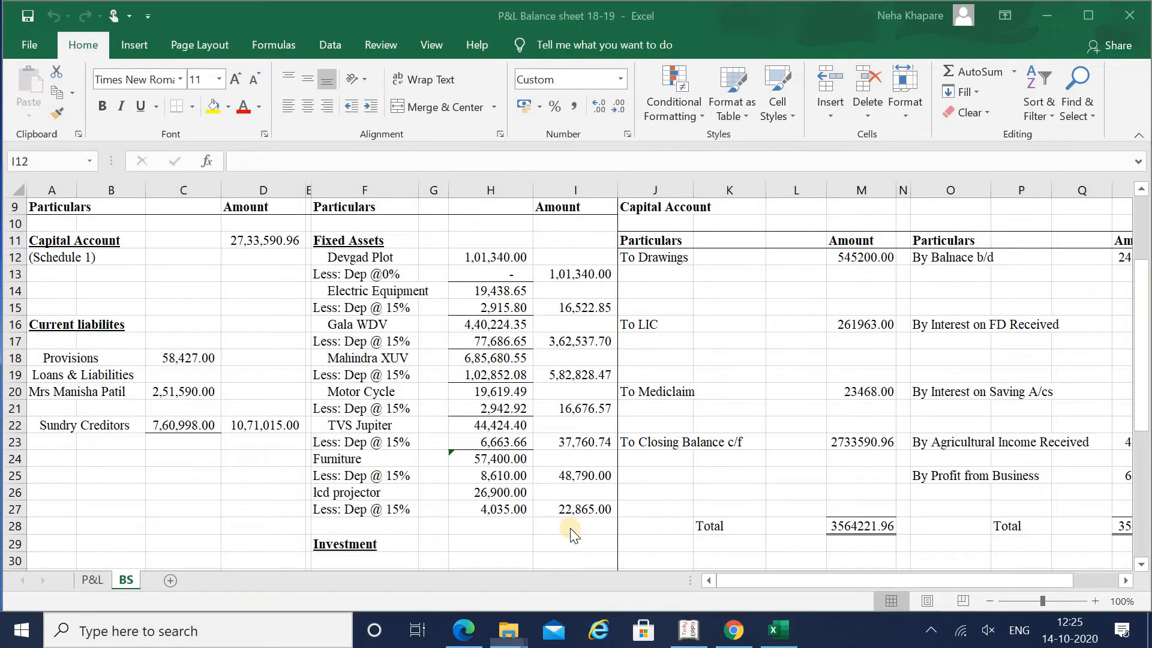
{"action": "key", "text": "alt+Tab"}
{"action": "key", "text": "alt+Tab"}
{"action": "key", "text": "alt+Tab"}
{"action": "key", "text": "Tab"}
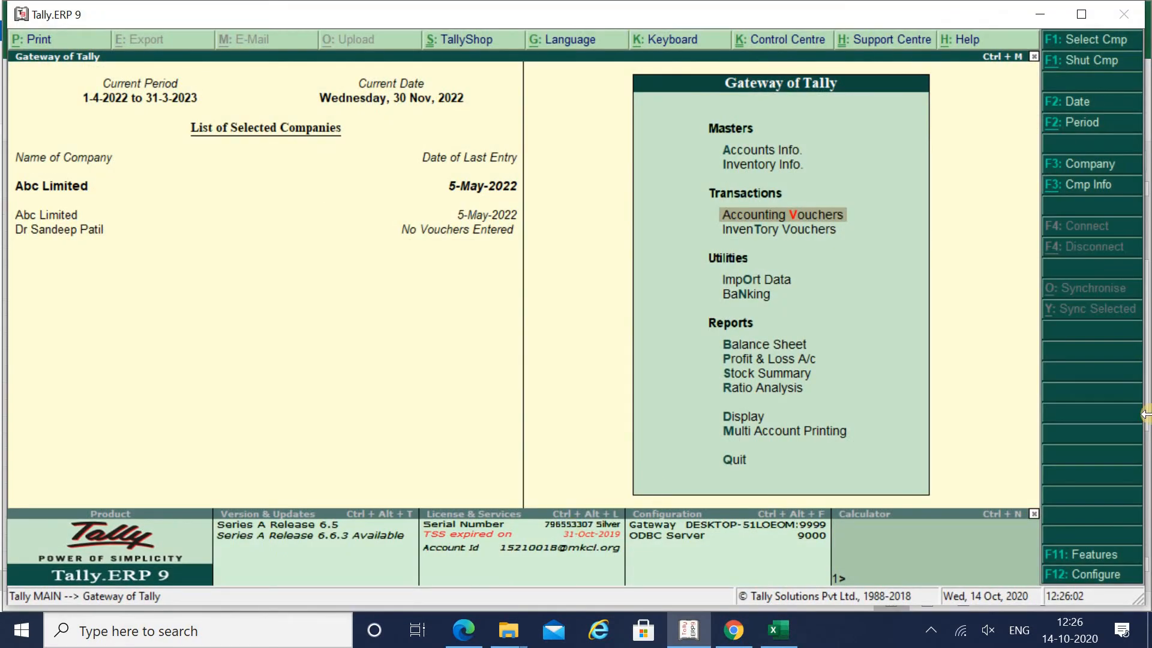
- Start creating a new company named 'Dr S P'
{"action": "left_click", "coordinate": [1067, 198]}
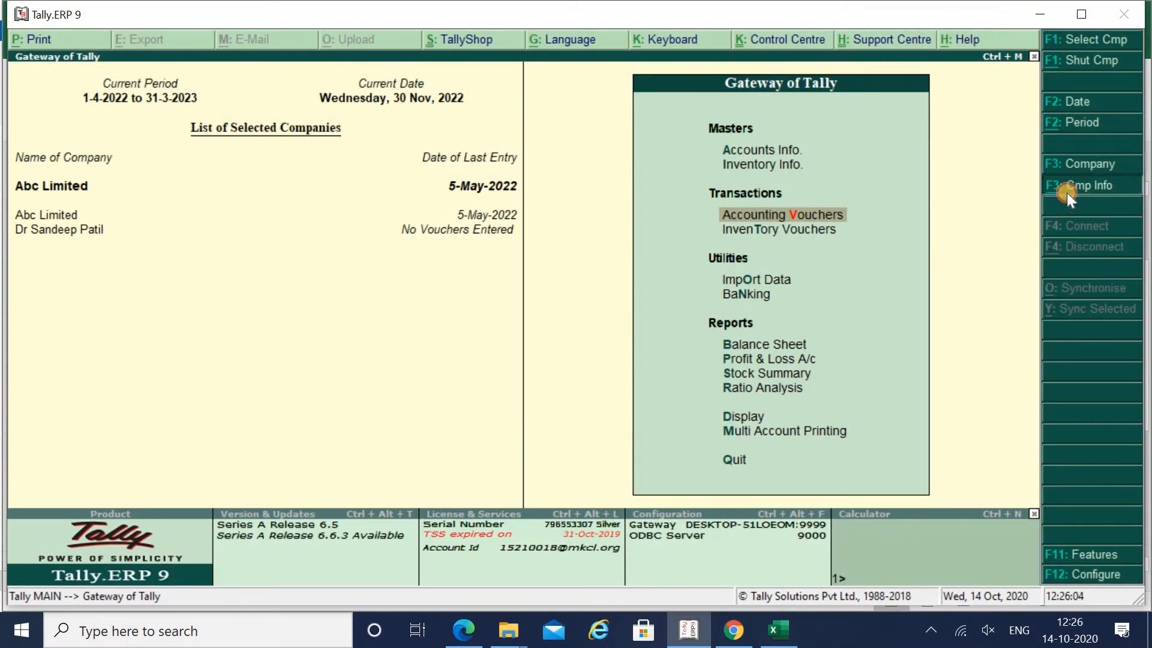
{"action": "key", "text": "Down"}
{"action": "key", "text": "Down"}
{"action": "key", "text": "Down"}
{"action": "key", "text": "Up"}
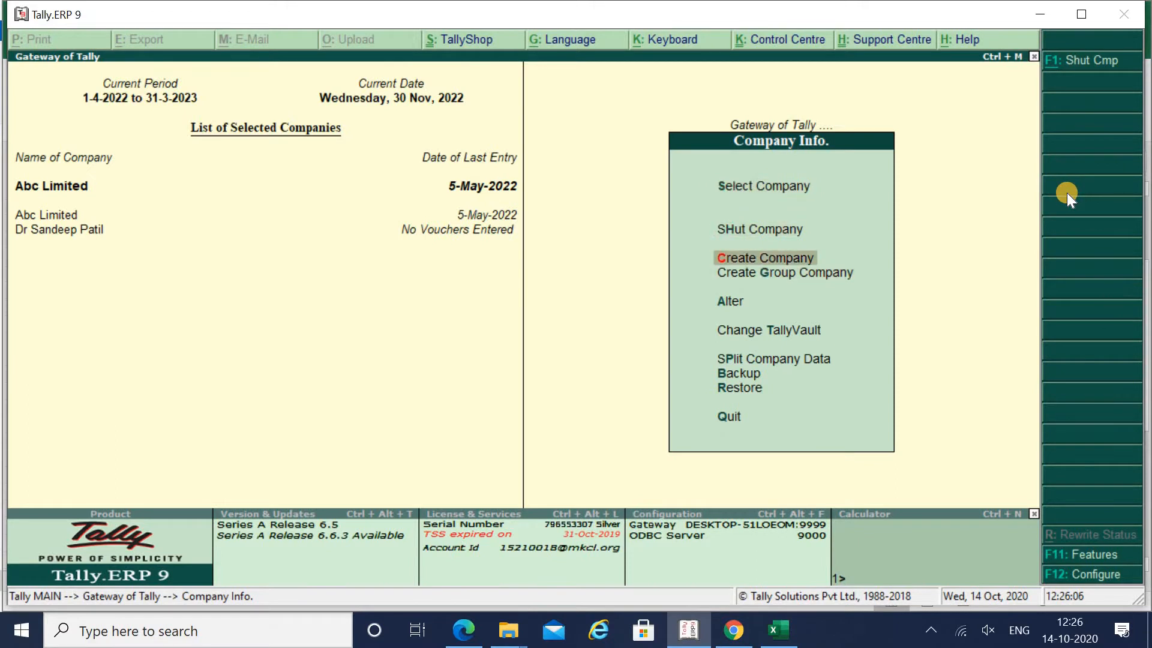
{"action": "key", "text": "Return"}
{"action": "type", "text": "Dr"}
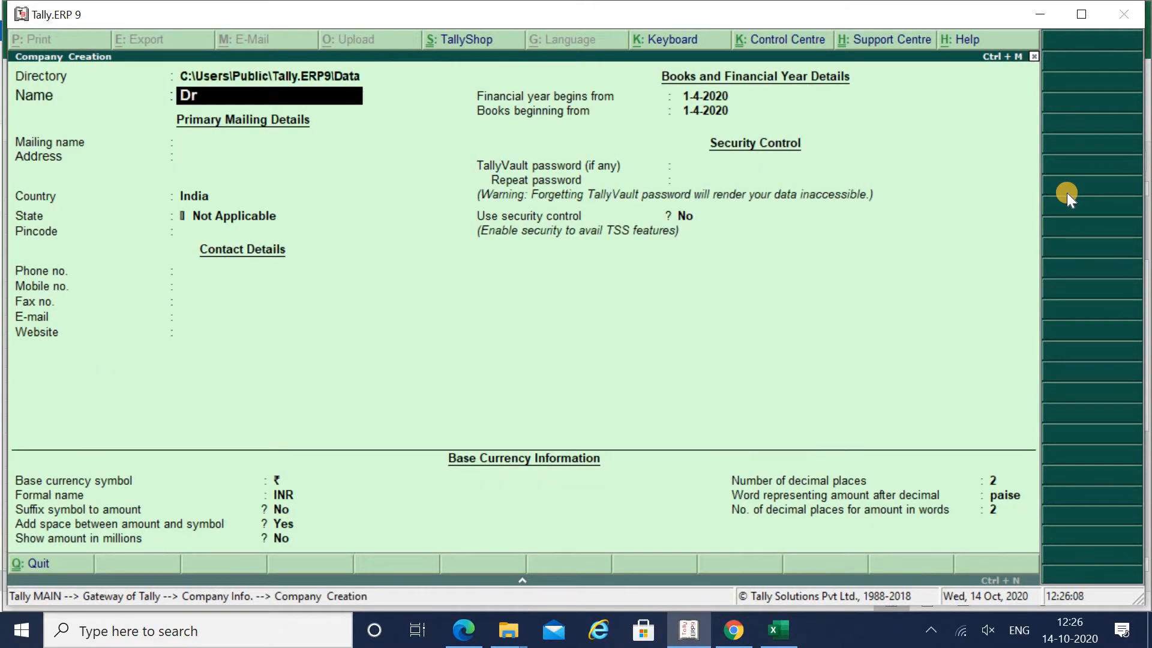
{"action": "type", "text": " S P"}
{"action": "key", "text": "Return"}
- Enter the Sangli address, Maharashtra as state and the pincode, then accept the company
{"action": "key", "text": "Return"}
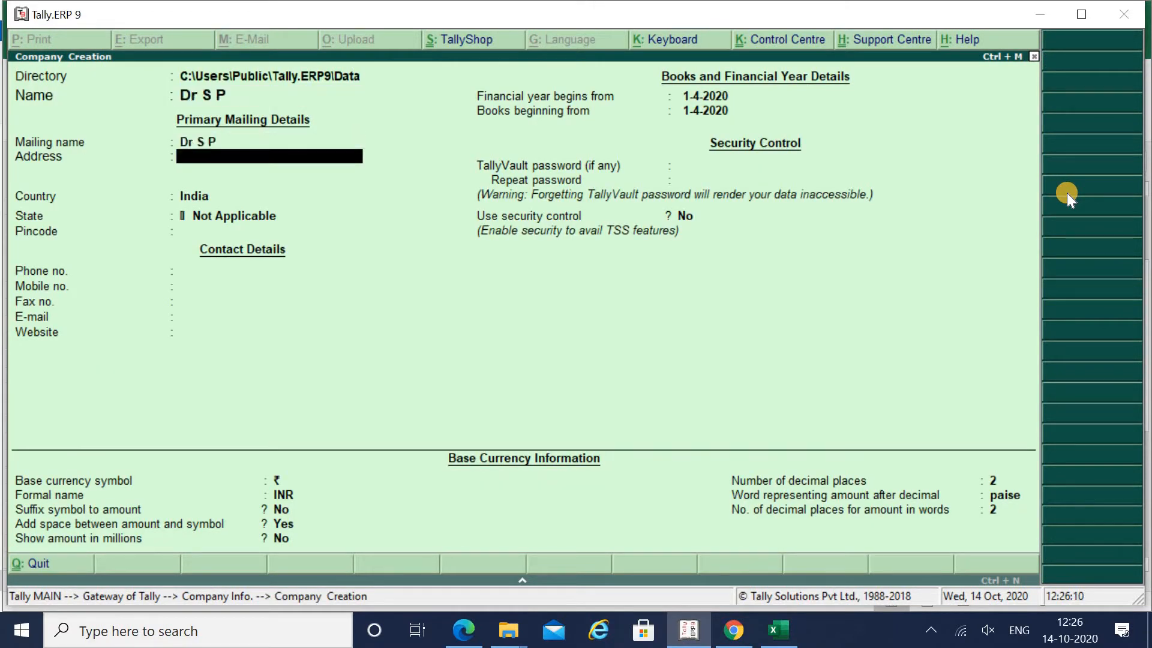
{"action": "type", "text": "Sangli"}
{"action": "key", "text": "Return"}
{"action": "key", "text": "Return"}
{"action": "key", "text": "Return"}
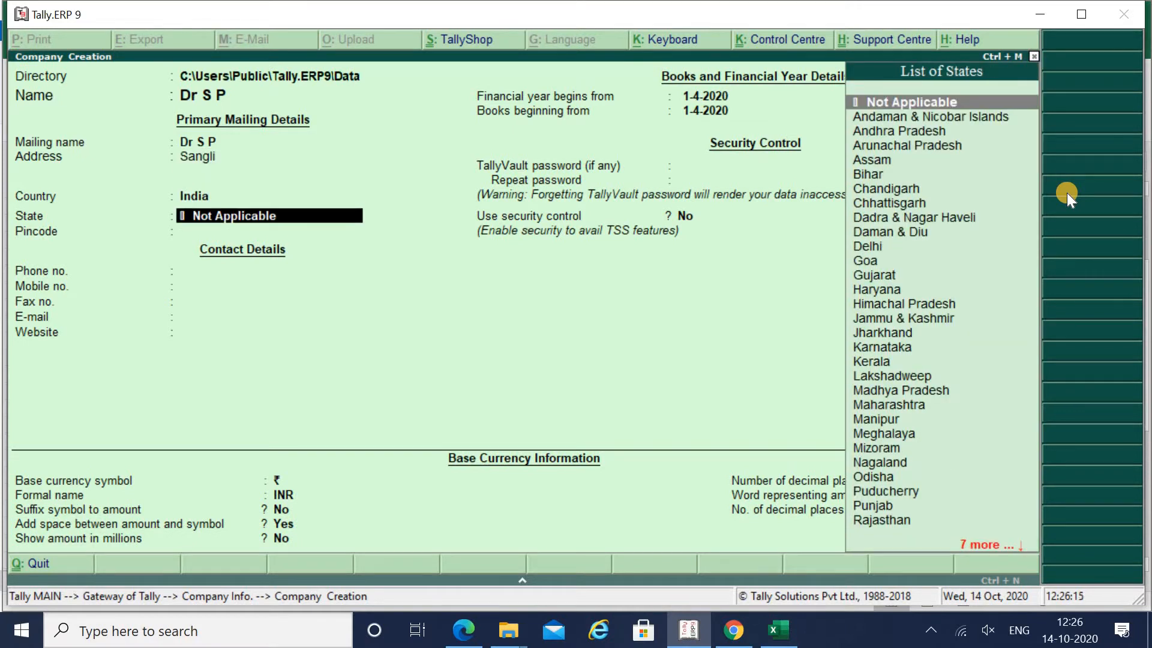
{"action": "type", "text": "Mah"}
{"action": "key", "text": "Return"}
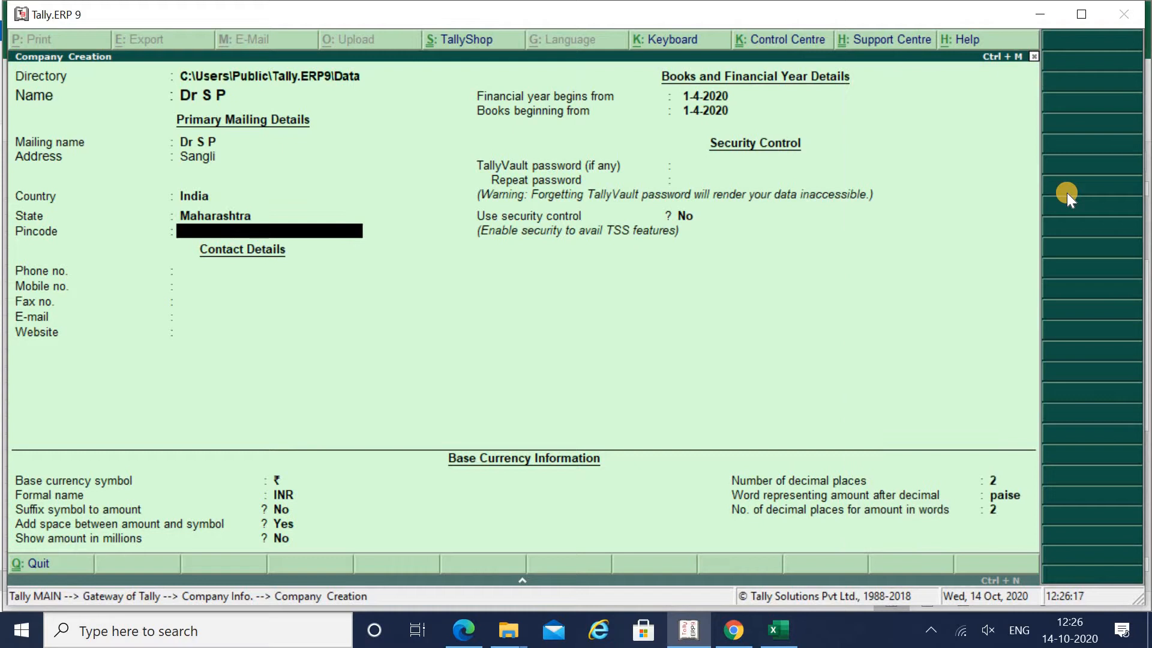
{"action": "type", "text": "416415"}
{"action": "key", "text": "Return"}
{"action": "key", "text": "Return"}
{"action": "key", "text": "Return"}
{"action": "key", "text": "Return"}
{"action": "key", "text": "Return"}
{"action": "key", "text": "Return"}
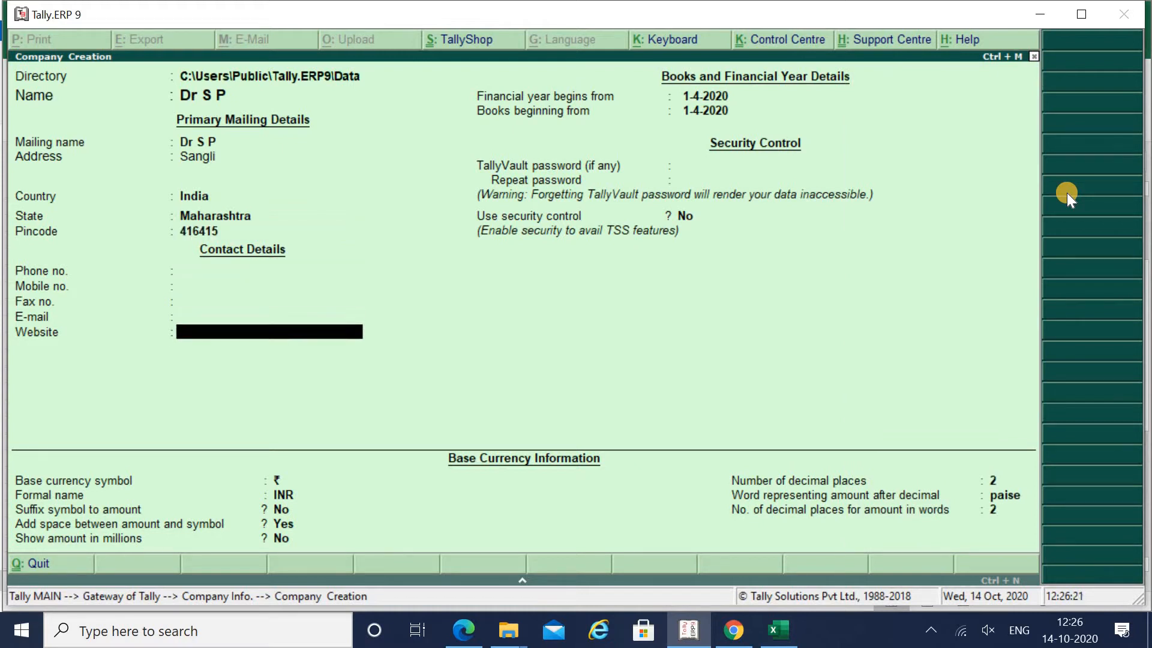
{"action": "key", "text": "Return"}
{"action": "key", "text": "Return"}
{"action": "key", "text": "Return"}
{"action": "key", "text": "Return"}
{"action": "key", "text": "Return"}
{"action": "key", "text": "Return"}
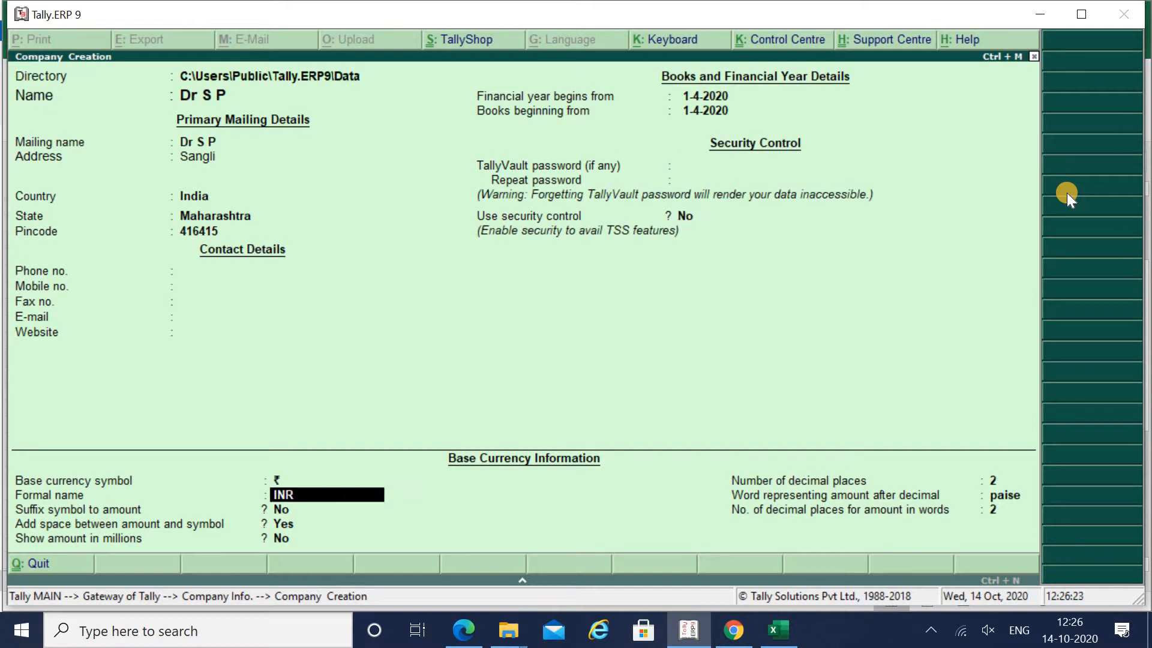
{"action": "key", "text": "Return"}
{"action": "key", "text": "Return"}
{"action": "key", "text": "Return"}
{"action": "key", "text": "Return"}
{"action": "key", "text": "Return"}
{"action": "key", "text": "Return"}
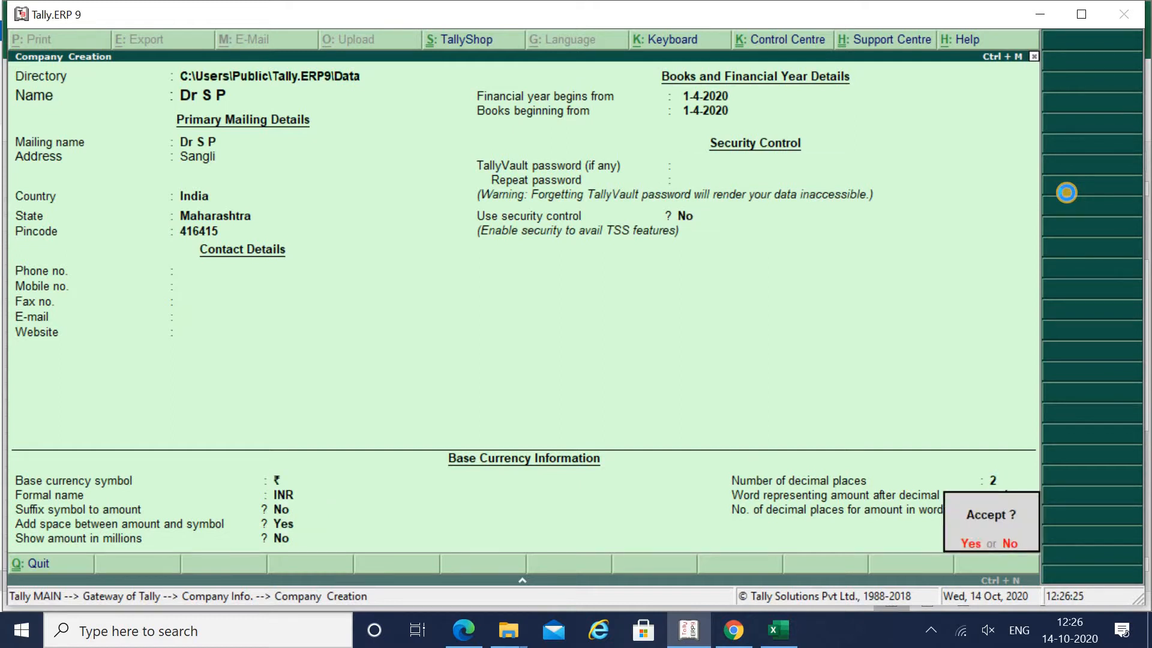
{"action": "key", "text": "Return"}
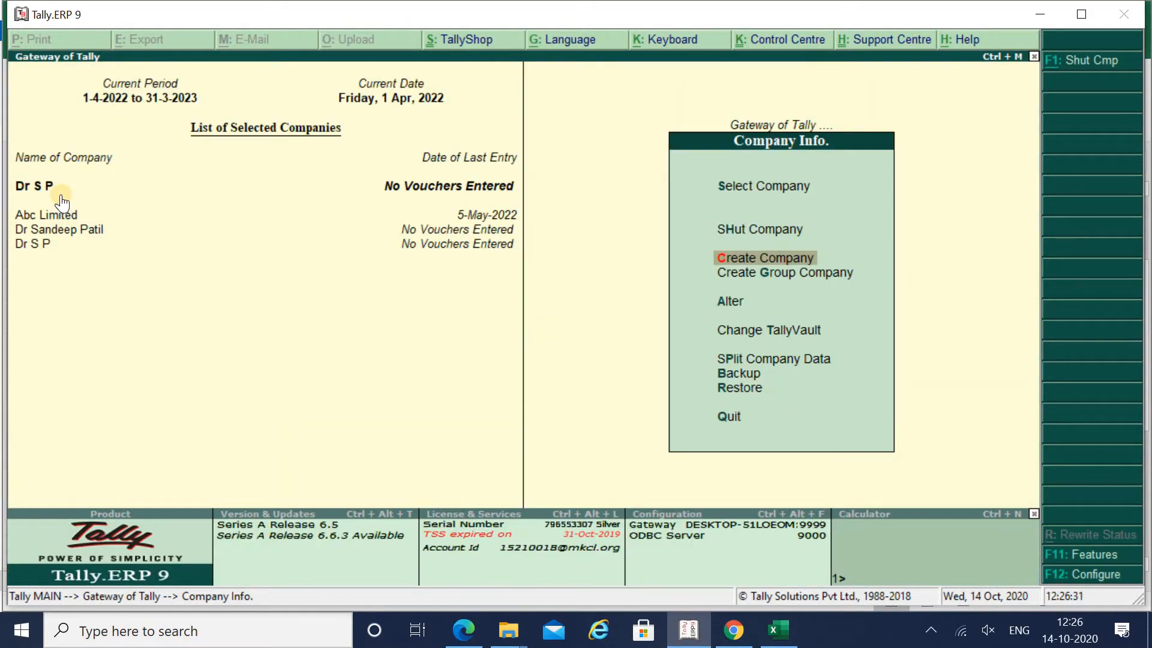
- Open the Multiple Ledgers creation screen under Accounts Info > Ledgers
{"action": "key", "text": "Down"}
{"action": "key", "text": "Down"}
{"action": "key", "text": "Down"}
{"action": "key", "text": "Down"}
{"action": "key", "text": "Down"}
{"action": "key", "text": "Down"}
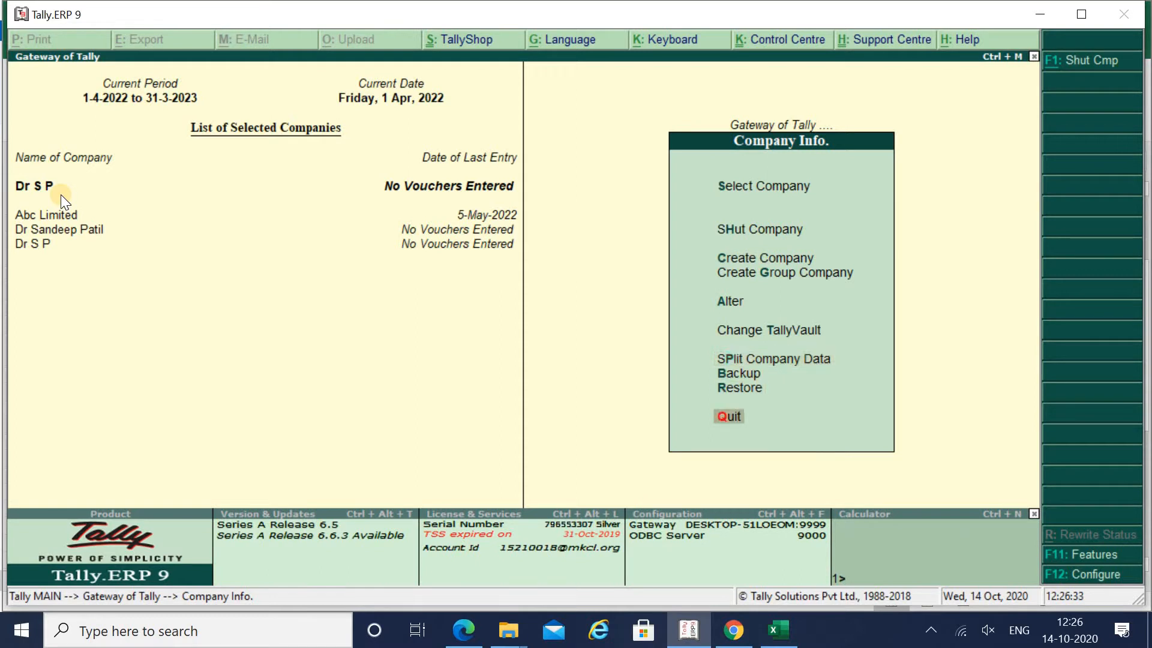
{"action": "key", "text": "Escape"}
{"action": "key", "text": "Up"}
{"action": "key", "text": "Up"}
{"action": "key", "text": "Return"}
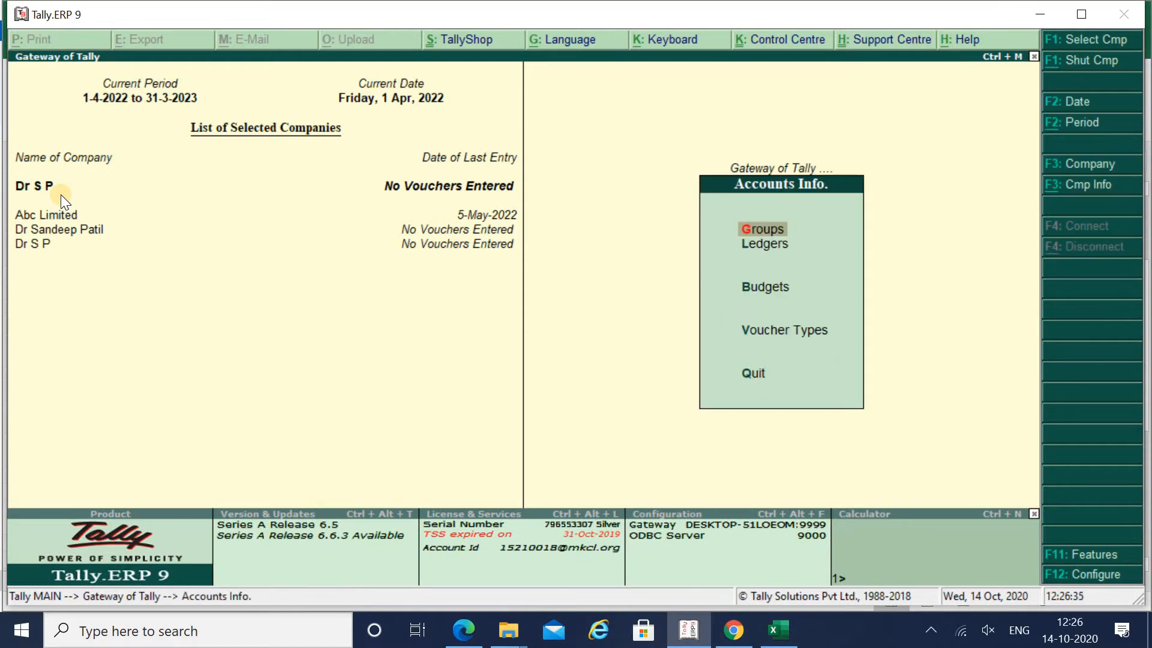
{"action": "key", "text": "Down"}
{"action": "key", "text": "Return"}
{"action": "key", "text": "Down"}
{"action": "key", "text": "Down"}
{"action": "key", "text": "Down"}
{"action": "key", "text": "Down"}
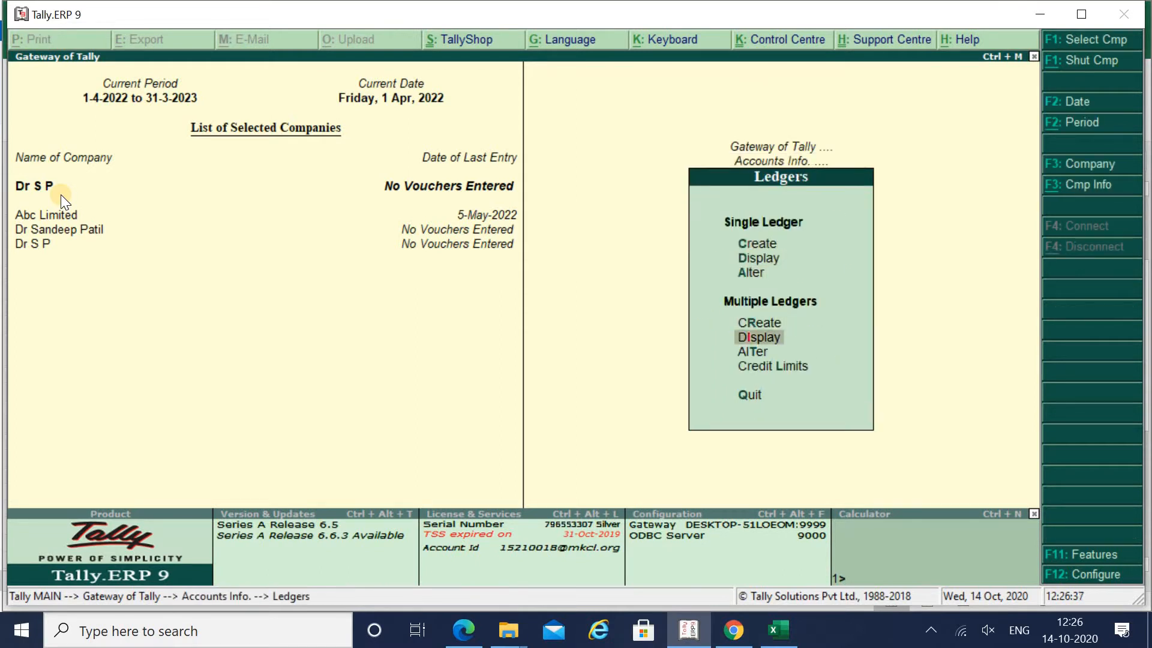
{"action": "key", "text": "Up"}
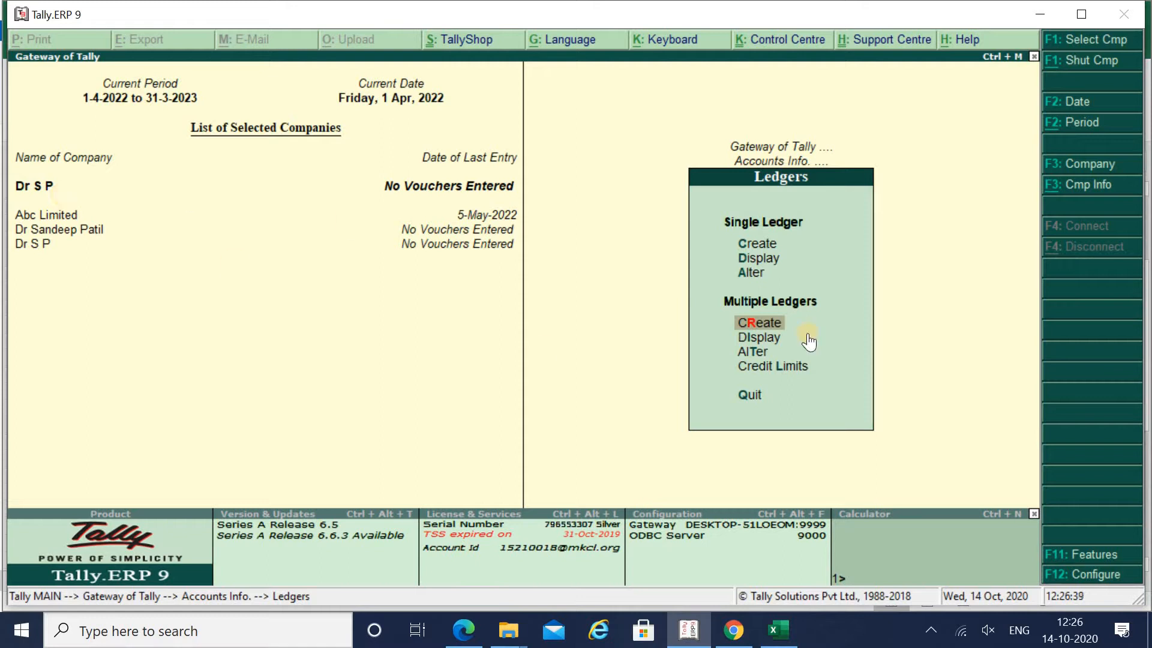
{"action": "key", "text": "Return"}
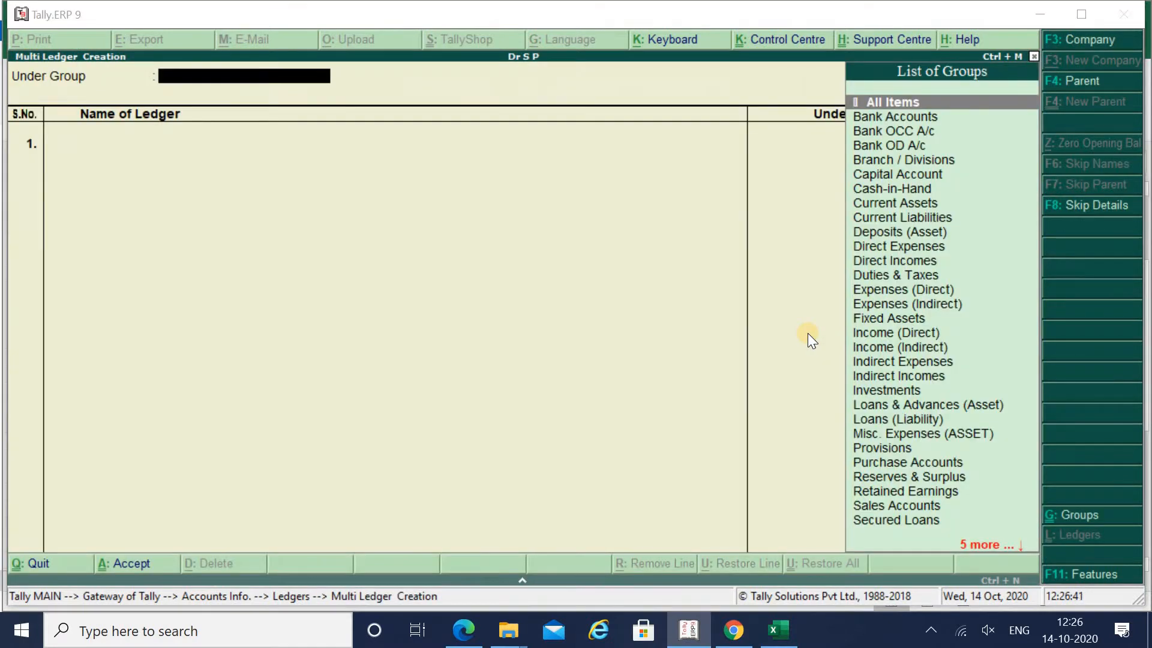
- Review the Capital Account, current liabilities and Fixed Assets entries in the Excel balance sheet
{"action": "key", "text": "alt+Tab"}
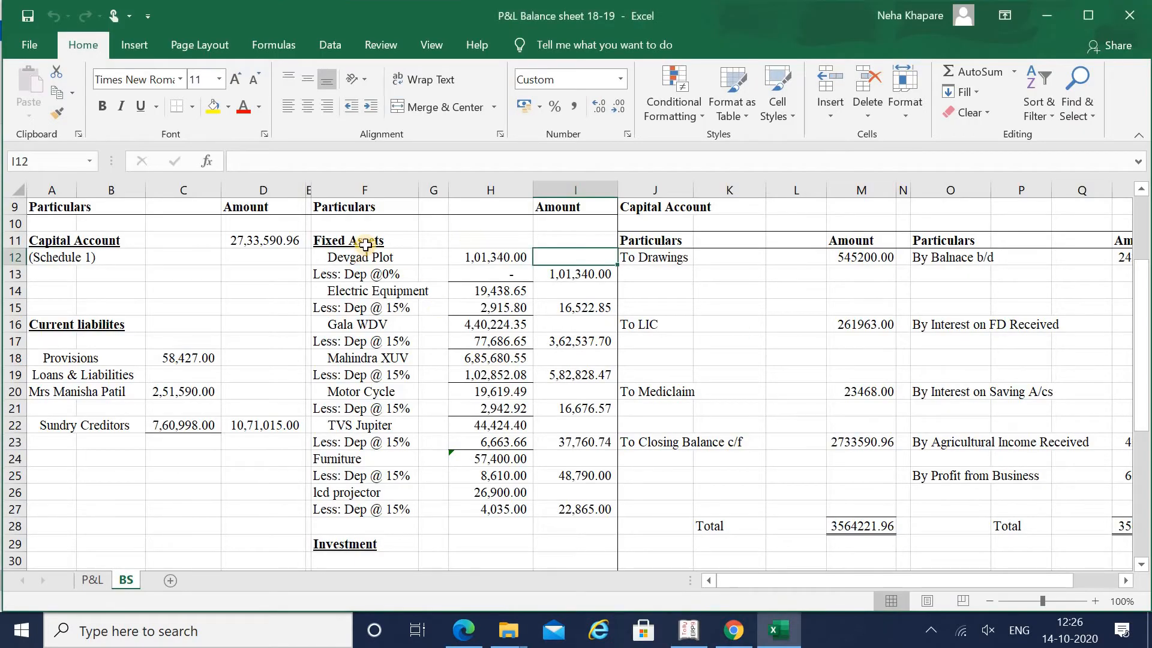
{"action": "key", "text": "Left"}
{"action": "key", "text": "Left"}
{"action": "key", "text": "Left"}
{"action": "key", "text": "Left"}
{"action": "key", "text": "Left"}
{"action": "key", "text": "Left"}
{"action": "key", "text": "Left"}
{"action": "key", "text": "Left"}
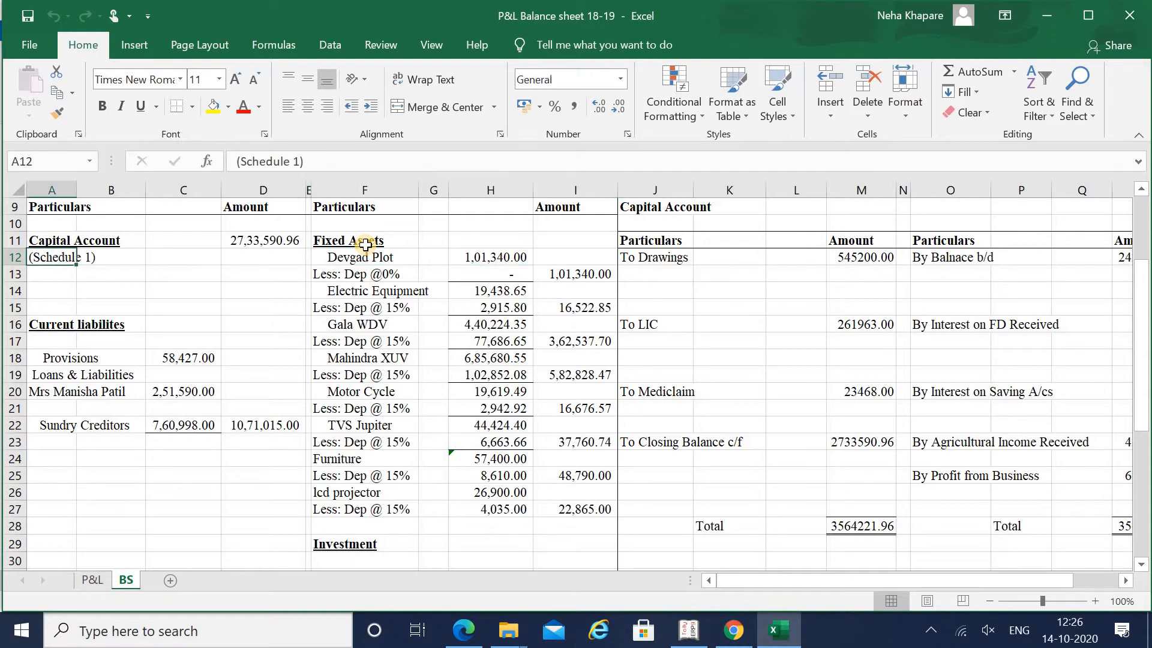
{"action": "key", "text": "Up"}
{"action": "key", "text": "Down"}
{"action": "key", "text": "Down"}
{"action": "key", "text": "Down"}
{"action": "key", "text": "Down"}
{"action": "key", "text": "Down"}
{"action": "key", "text": "Right"}
{"action": "key", "text": "Right"}
{"action": "key", "text": "Right"}
{"action": "key", "text": "Right"}
{"action": "key", "text": "Right"}
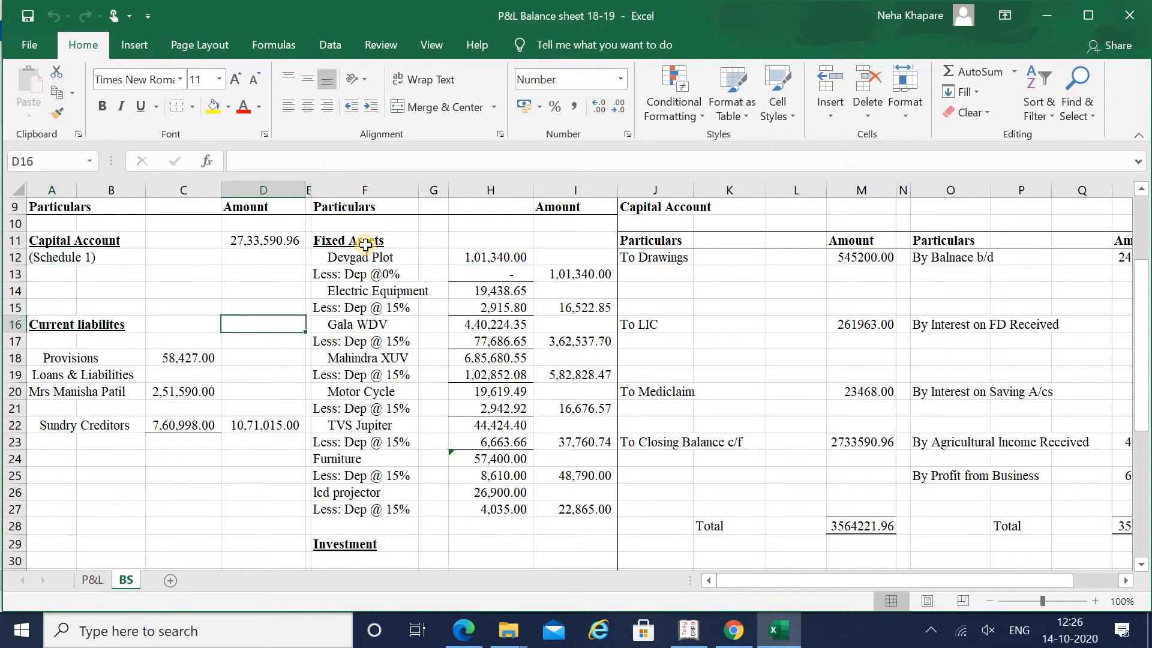
{"action": "key", "text": "Up"}
{"action": "key", "text": "Up"}
{"action": "key", "text": "Up"}
{"action": "key", "text": "Up"}
{"action": "key", "text": "Up"}
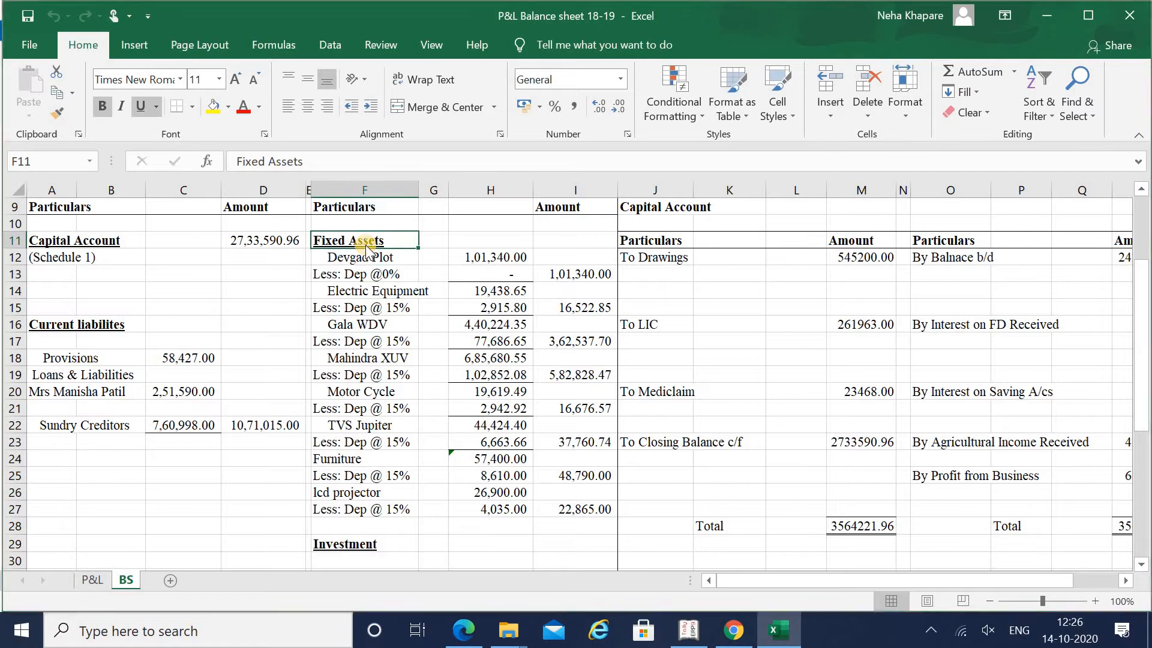
{"action": "key", "text": "alt+Tab"}
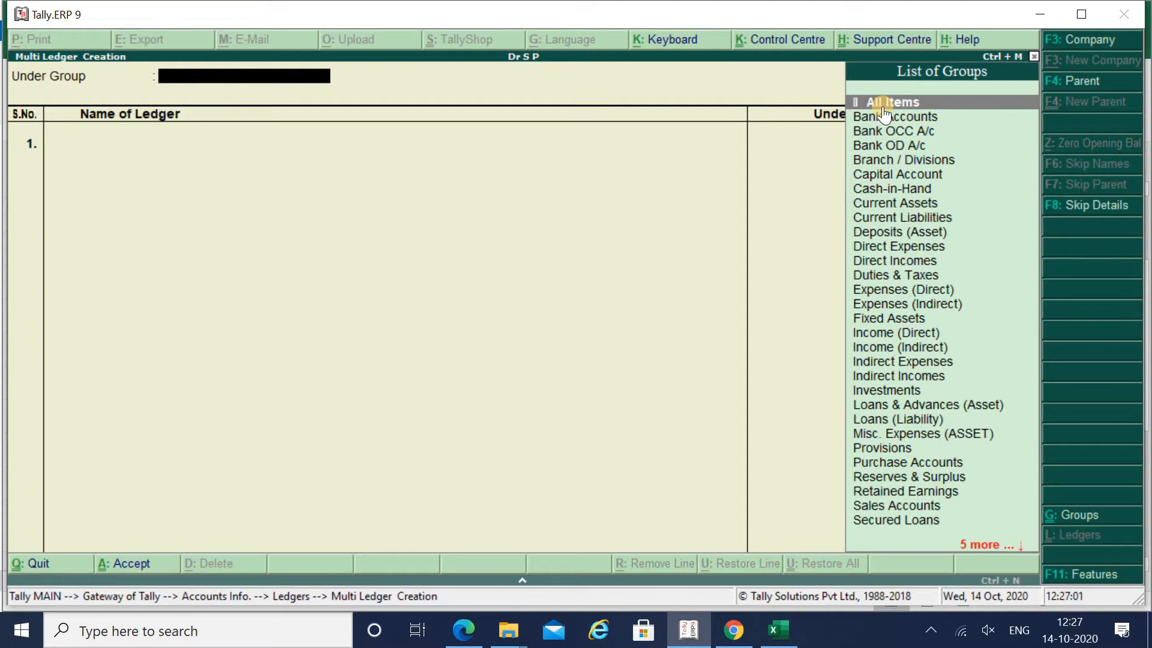
- Set Fixed Assets as the group for the new ledgers
{"action": "type", "text": "Fix"}
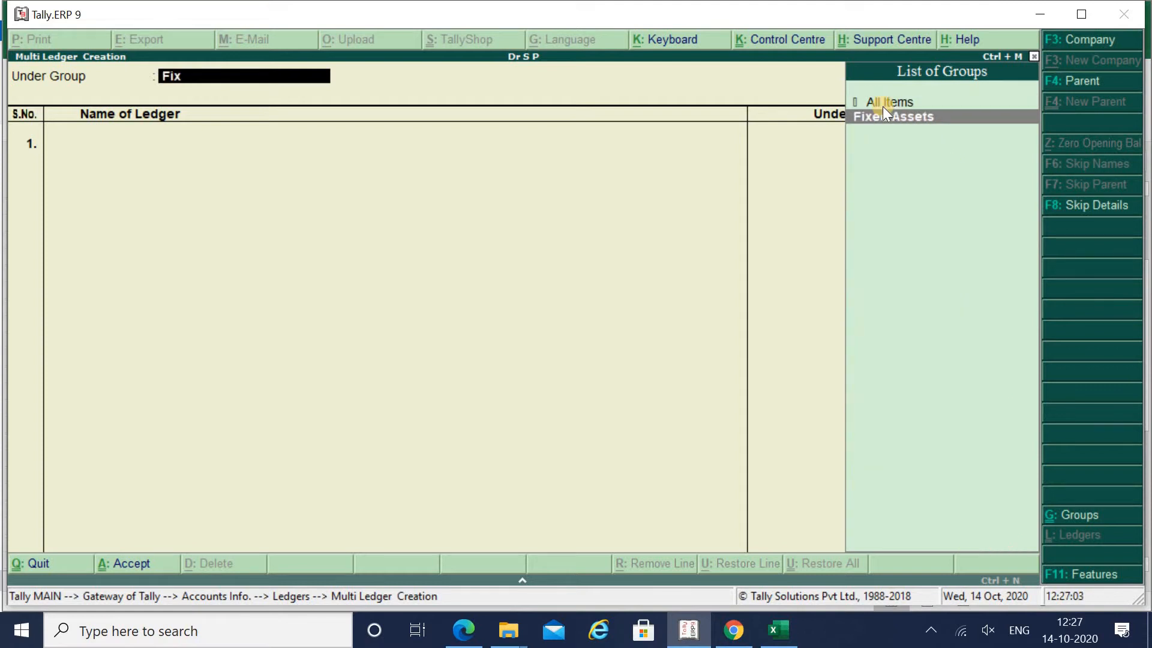
{"action": "key", "text": "Return"}
{"action": "key", "text": "alt+Tab"}
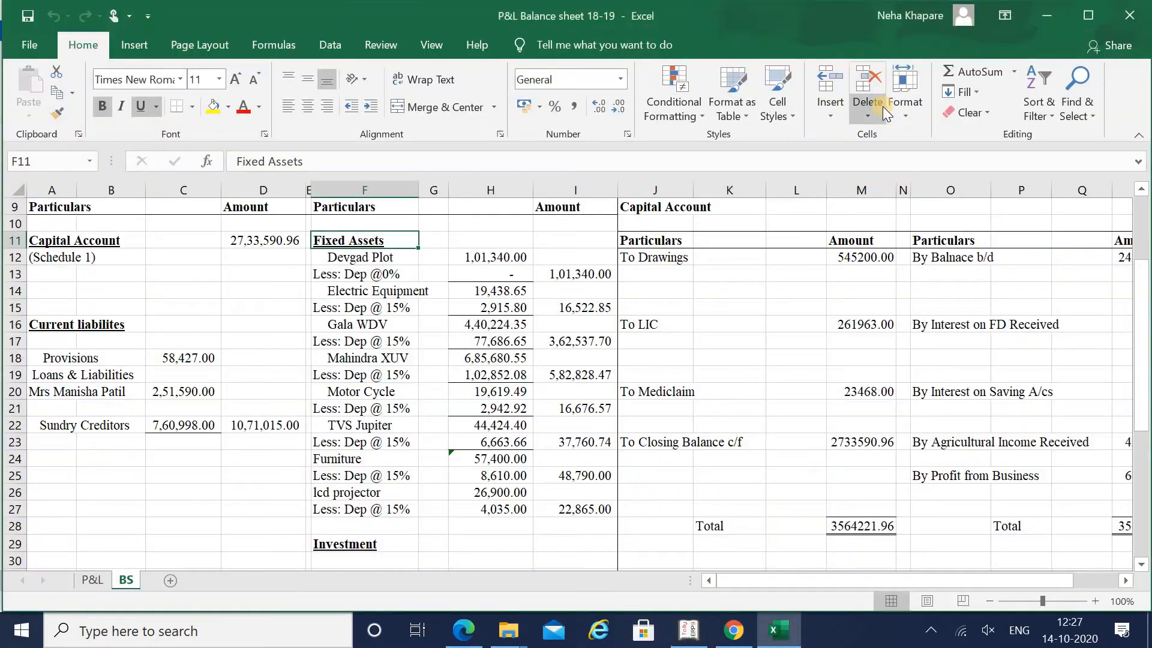
{"action": "key", "text": "alt+Tab"}
- Add the Devgad Plot ledger with a 1,01,340.00 Dr opening balance
{"action": "type", "text": "Dev"}
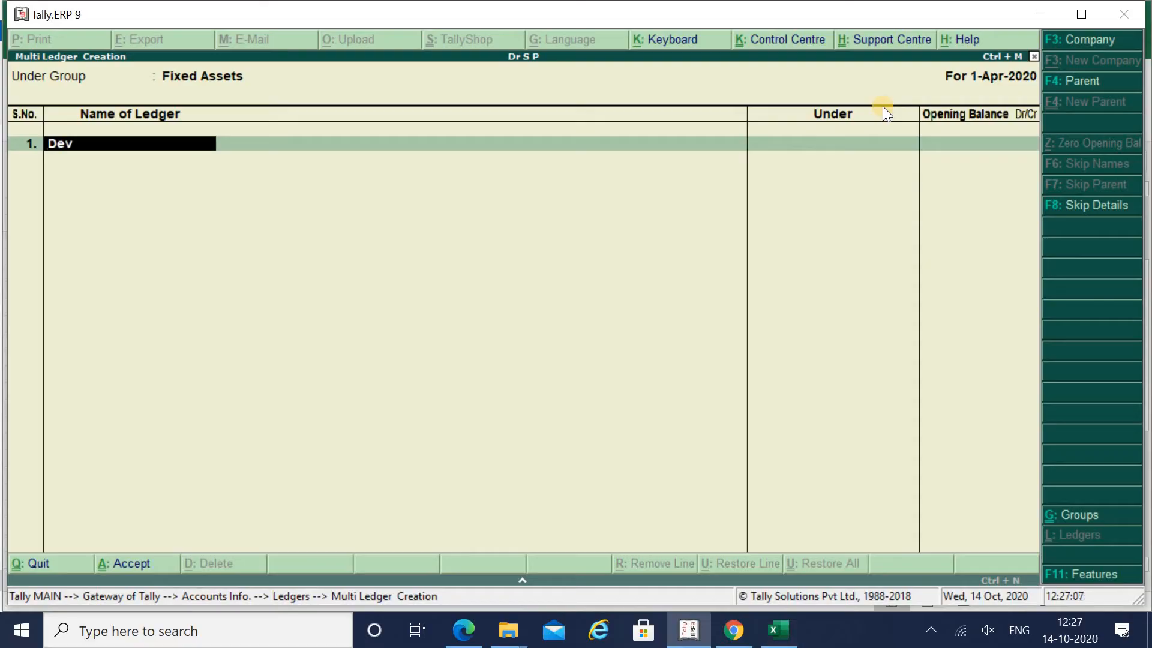
{"action": "type", "text": "gad Plot"}
{"action": "key", "text": "Return"}
{"action": "key", "text": "alt+Tab"}
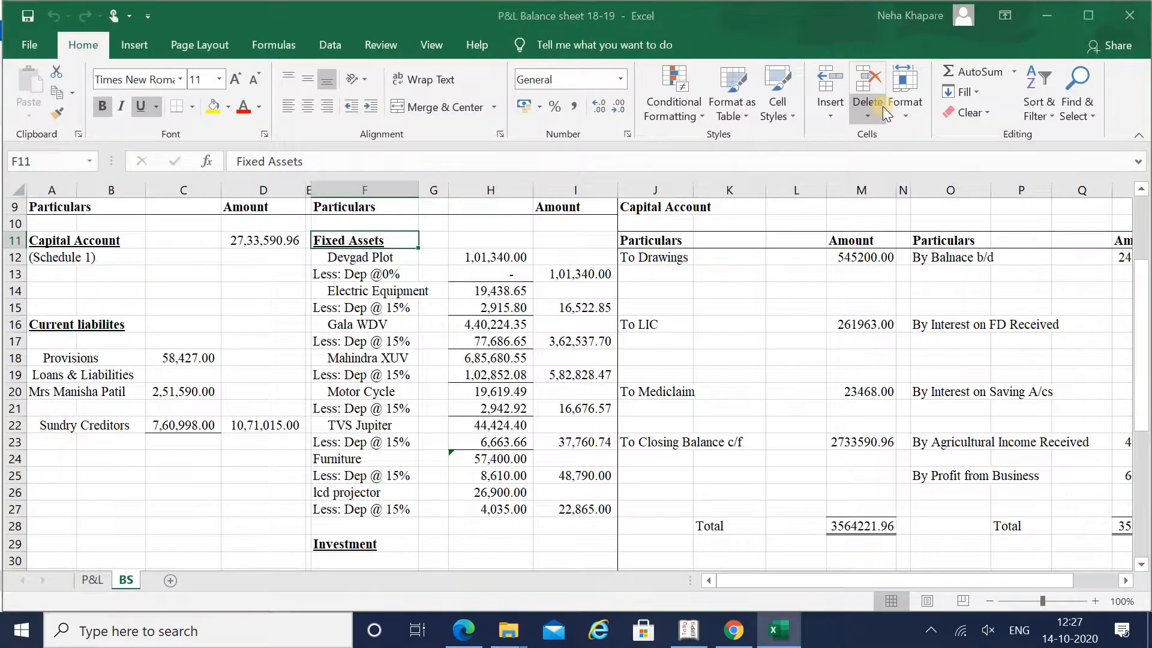
{"action": "key", "text": "alt+Tab"}
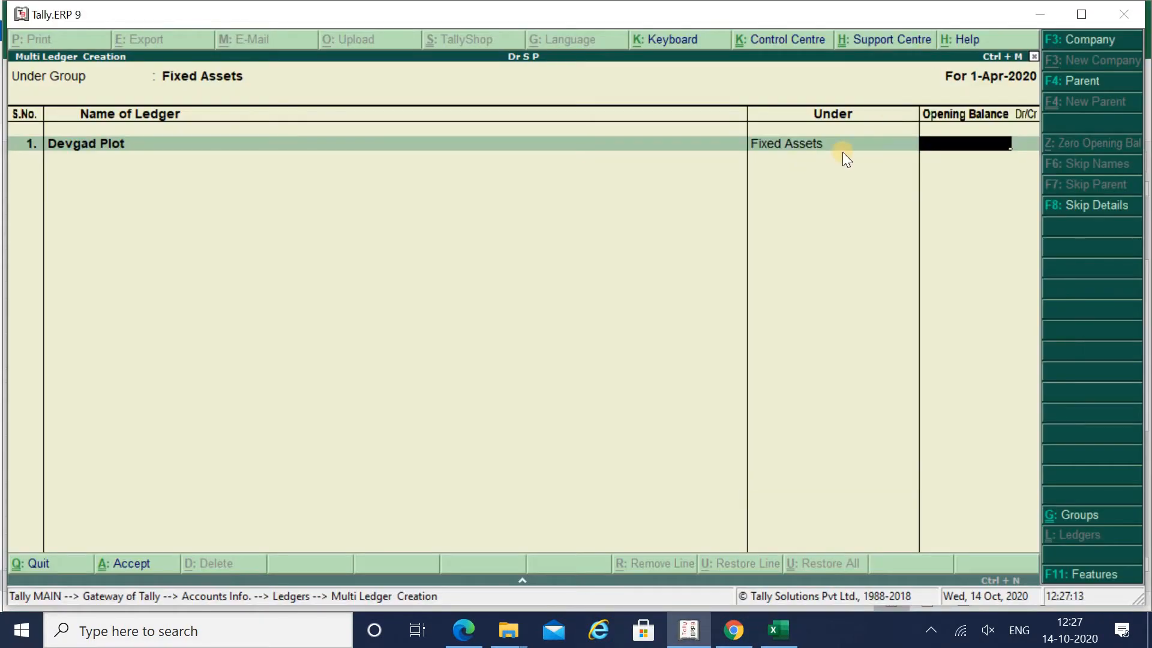
{"action": "key", "text": "alt+Tab"}
{"action": "key", "text": "Right"}
{"action": "key", "text": "Right"}
{"action": "key", "text": "Right"}
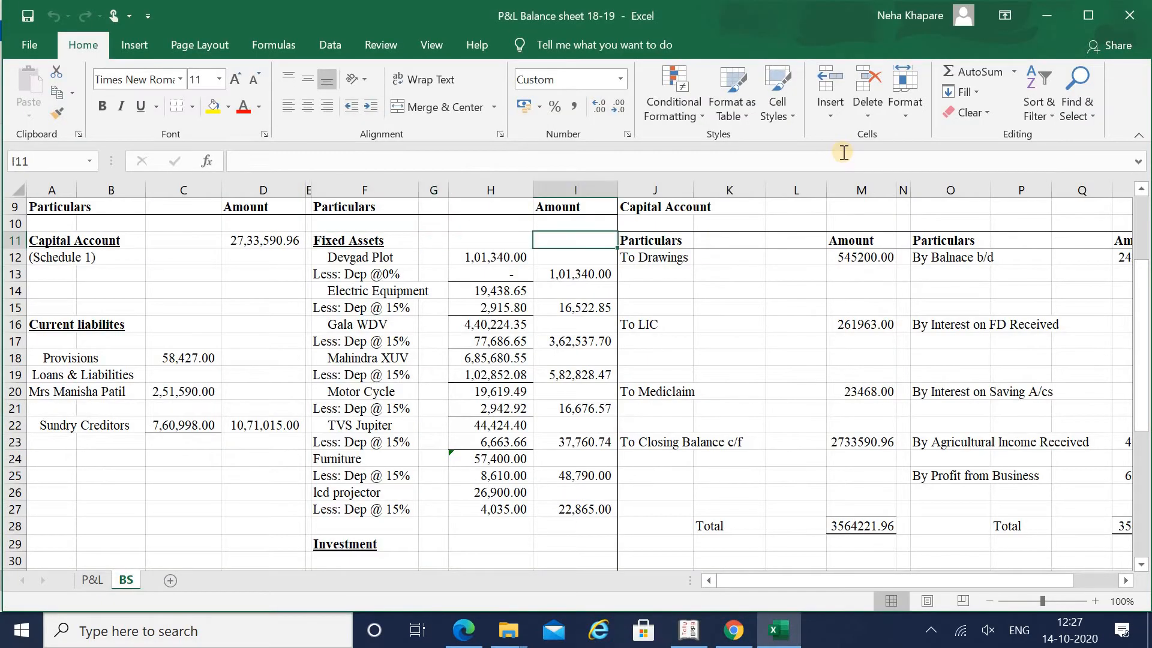
{"action": "key", "text": "Down"}
{"action": "key", "text": "Down"}
{"action": "key", "text": "alt+Tab"}
{"action": "type", "text": "1"}
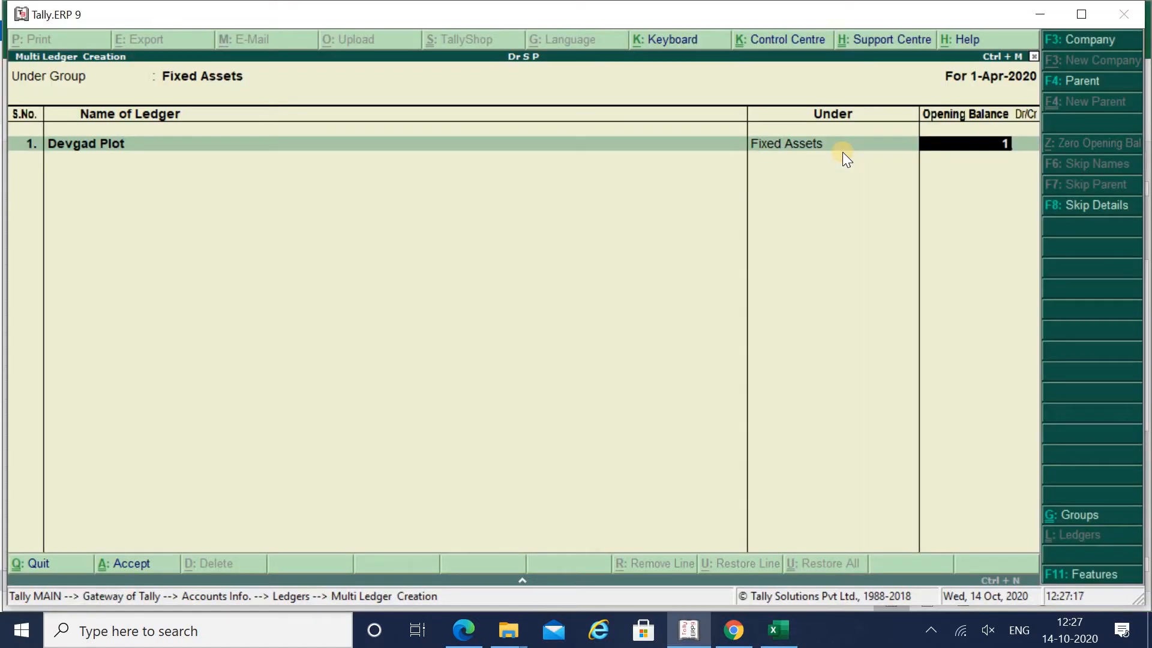
{"action": "type", "text": ",01,340"}
{"action": "key", "text": "Return"}
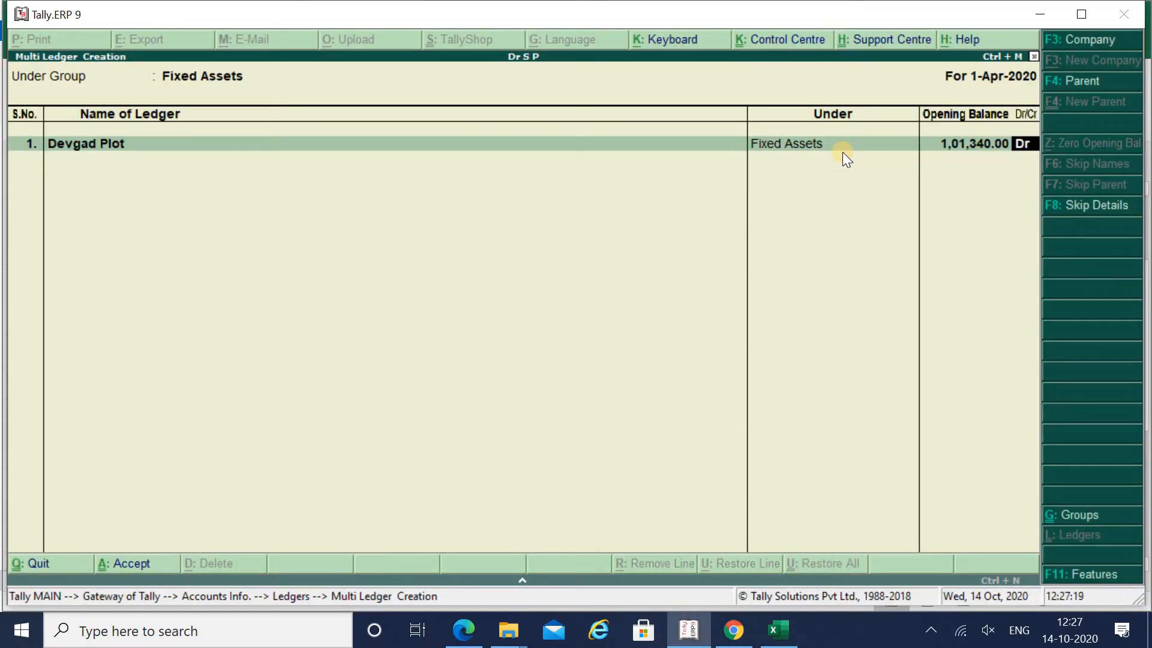
{"action": "key", "text": "Return"}
- Add the Electric Equipment ledger with a 16,522.85 Dr opening balance
{"action": "key", "text": "alt+Tab"}
{"action": "key", "text": "Down"}
{"action": "key", "text": "Down"}
{"action": "key", "text": "Left"}
{"action": "key", "text": "Left"}
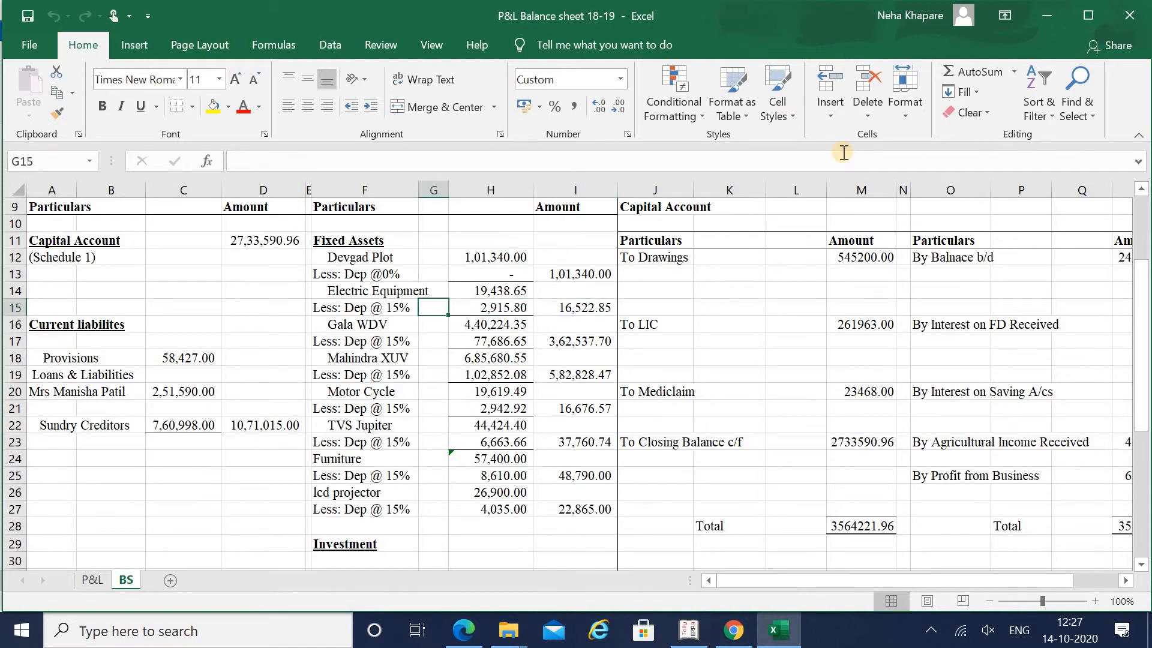
{"action": "key", "text": "Up"}
{"action": "key", "text": "Left"}
{"action": "key", "text": "alt+Tab"}
{"action": "type", "text": "E"}
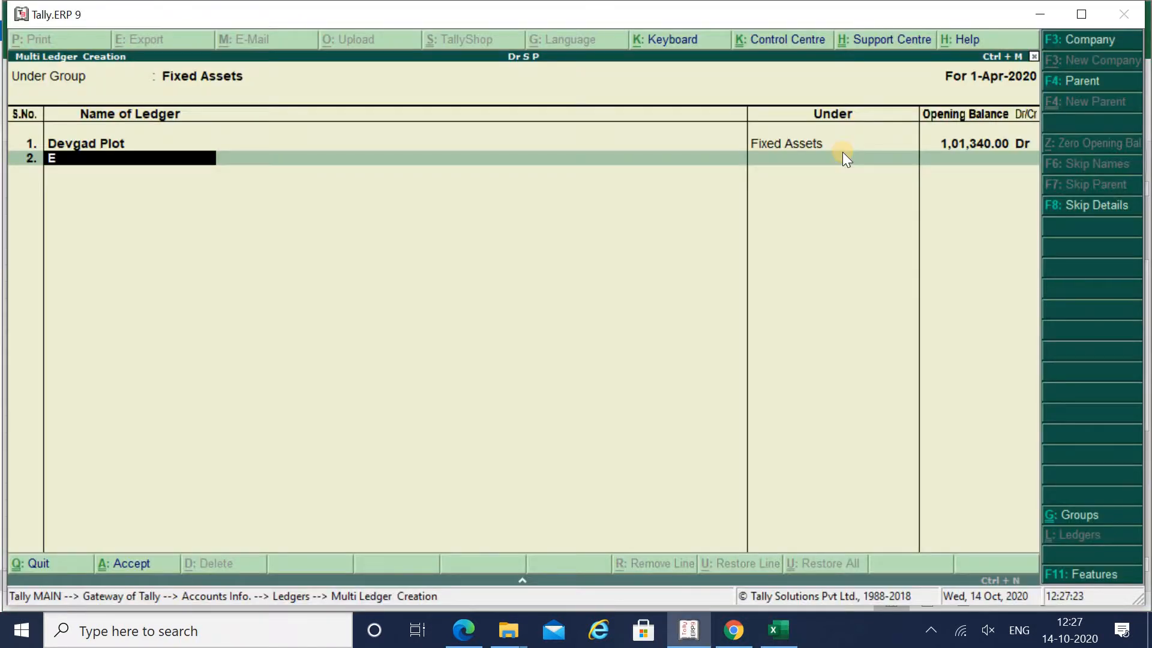
{"action": "type", "text": "lectric Equipment"}
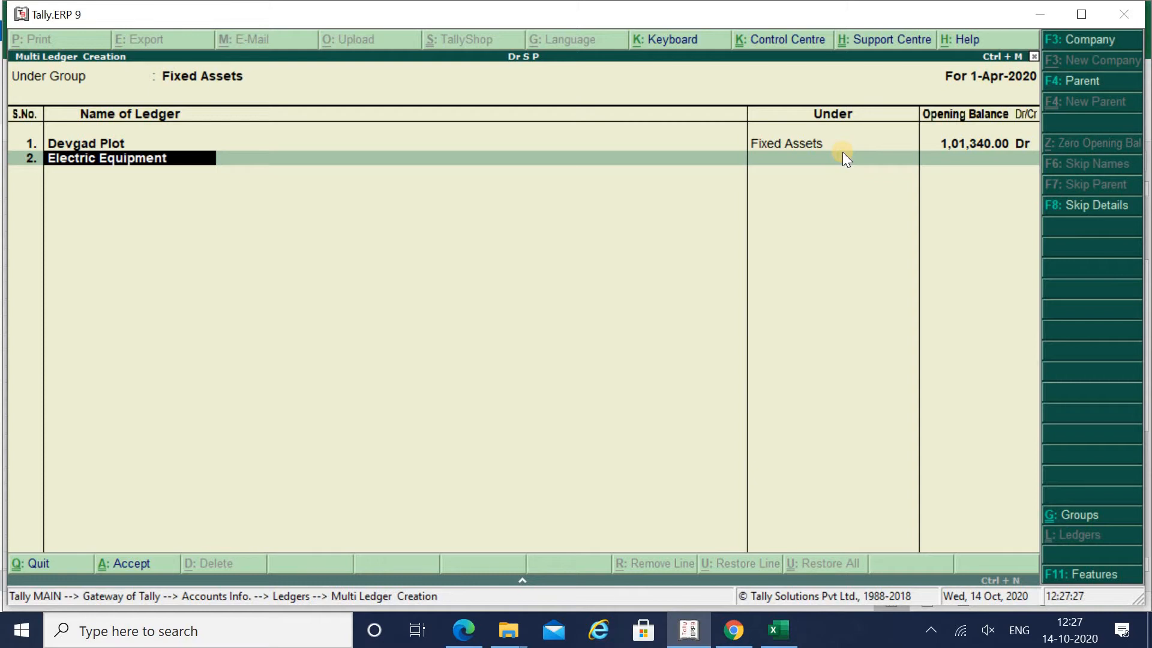
{"action": "key", "text": "Return"}
{"action": "key", "text": "alt+Tab"}
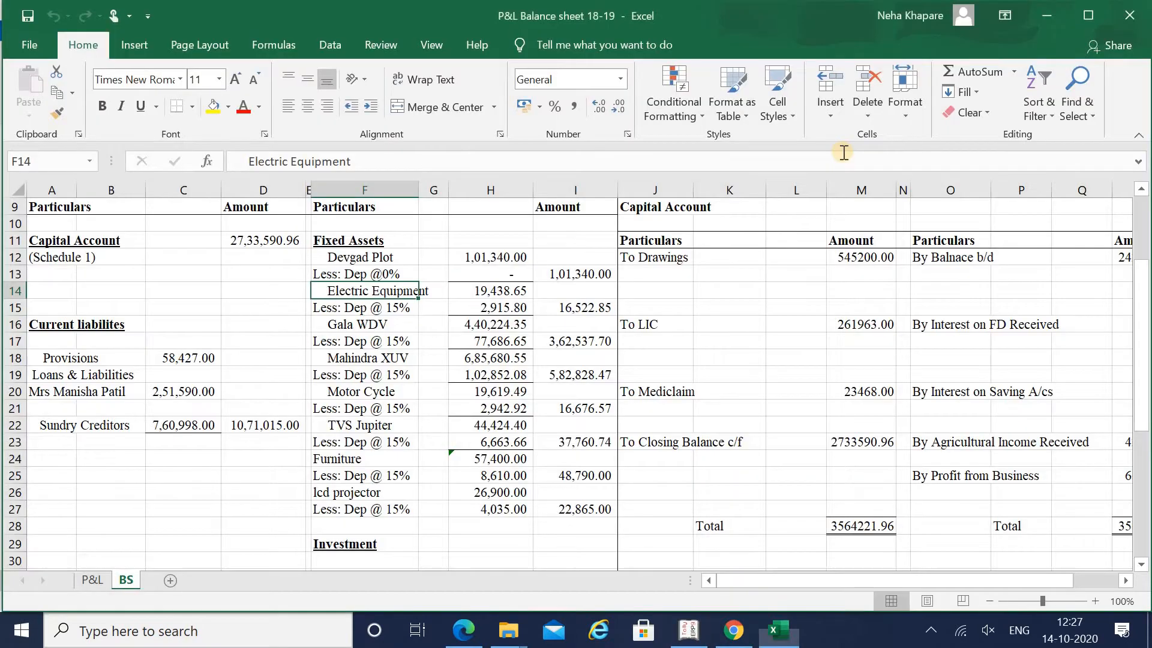
{"action": "key", "text": "Right"}
{"action": "key", "text": "Right"}
{"action": "key", "text": "Right"}
{"action": "key", "text": "Down"}
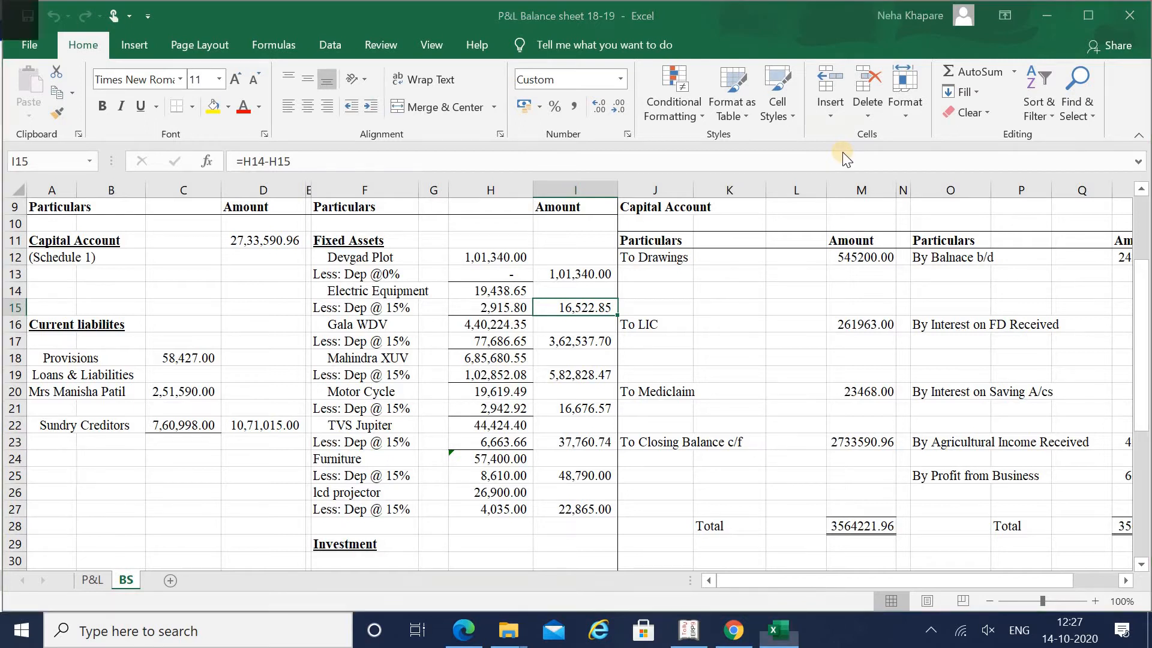
{"action": "key", "text": "alt+Tab"}
{"action": "type", "text": "16,522.85"}
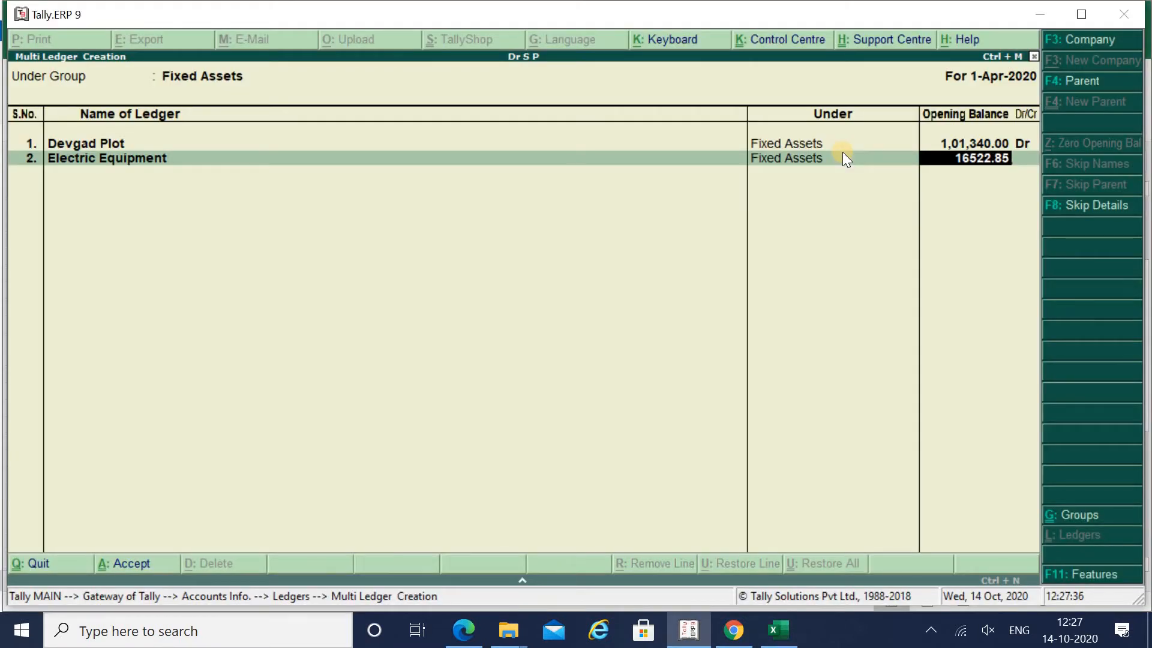
{"action": "key", "text": "Return"}
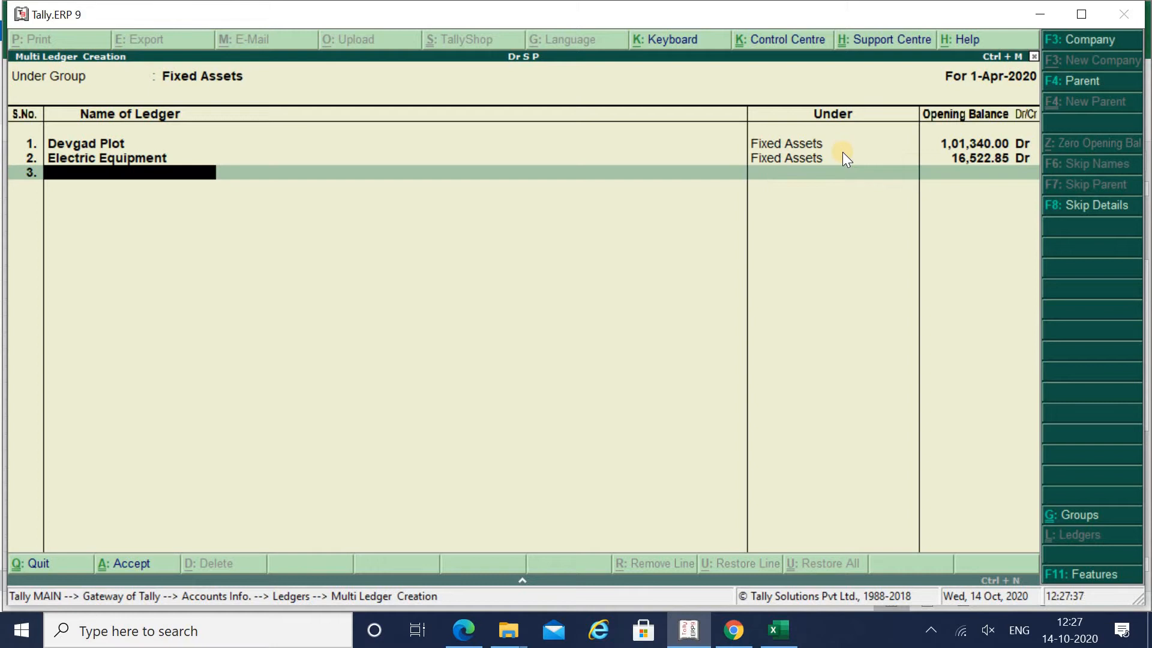
- Add the Gala ledger with a 3,62,537.70 Dr opening balance
{"action": "key", "text": "alt+Tab"}
{"action": "key", "text": "Down"}
{"action": "key", "text": "Down"}
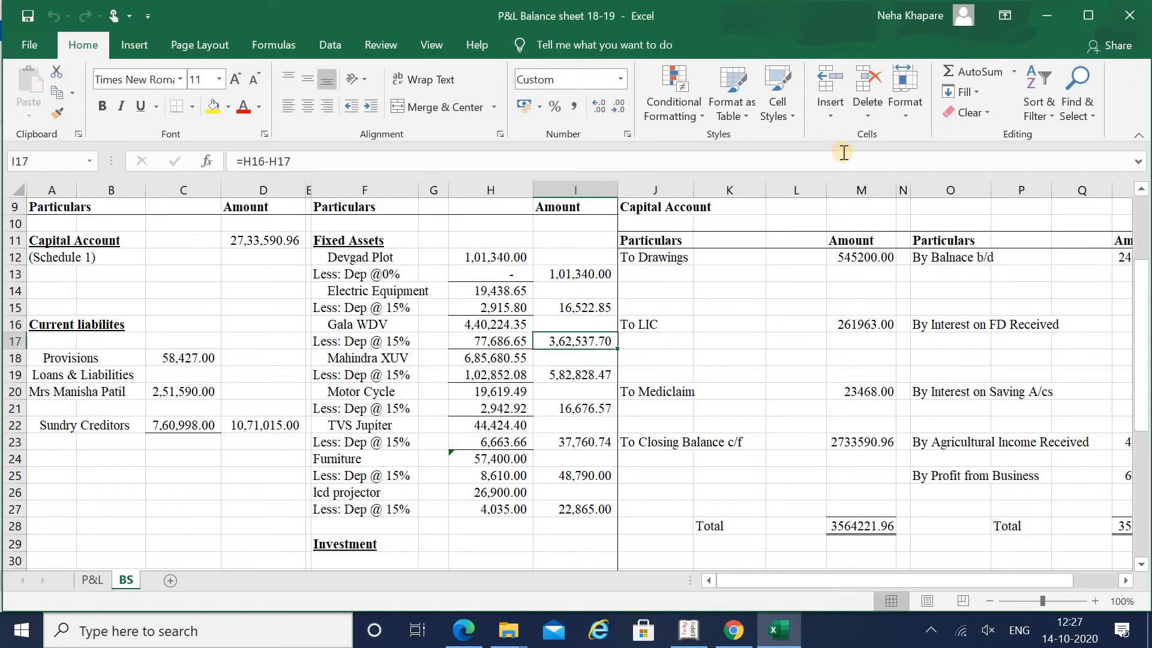
{"action": "key", "text": "alt+Tab"}
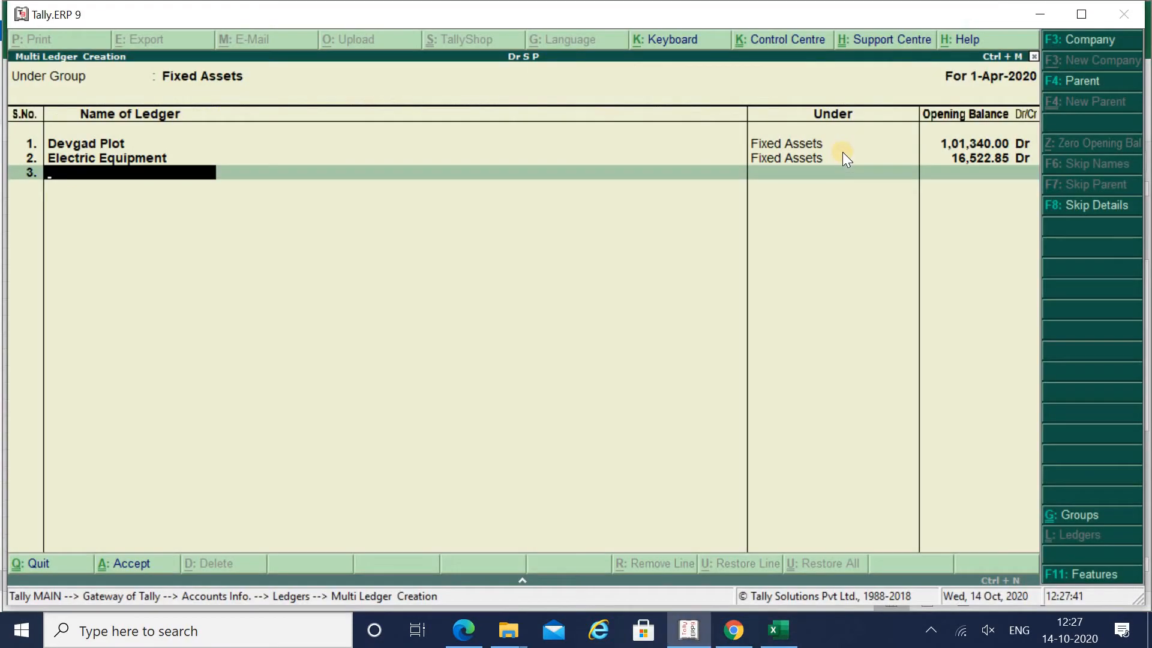
{"action": "type", "text": "Gala"}
{"action": "key", "text": "Return"}
{"action": "key", "text": "alt+Tab"}
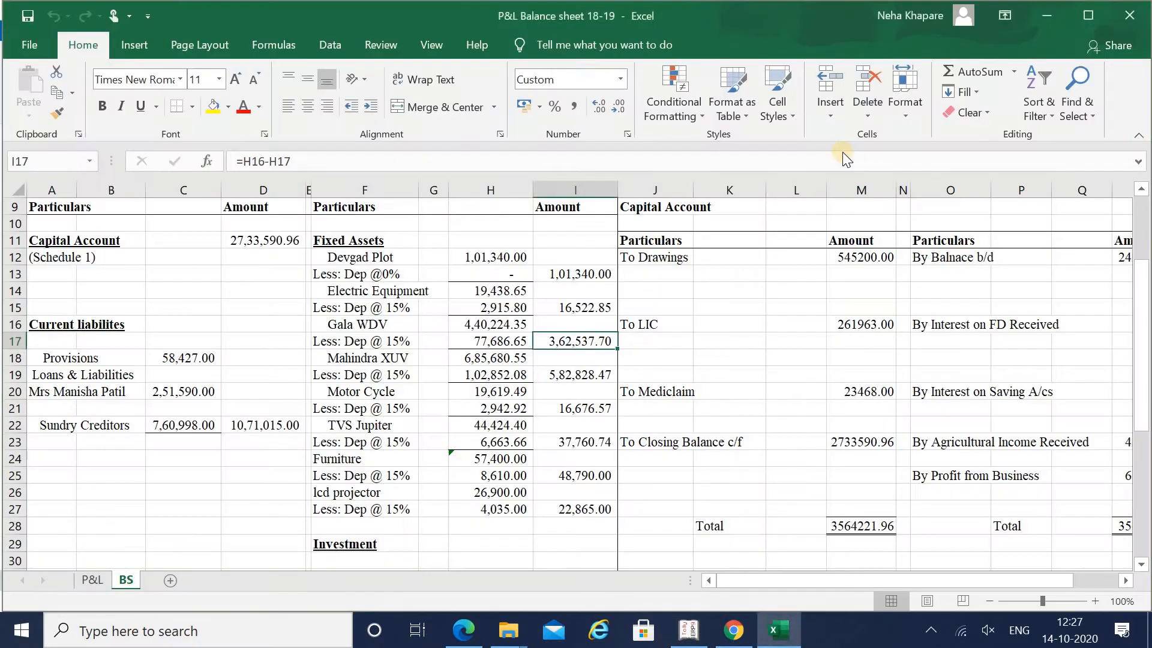
{"action": "key", "text": "alt+Tab"}
{"action": "key", "text": "alt+Tab"}
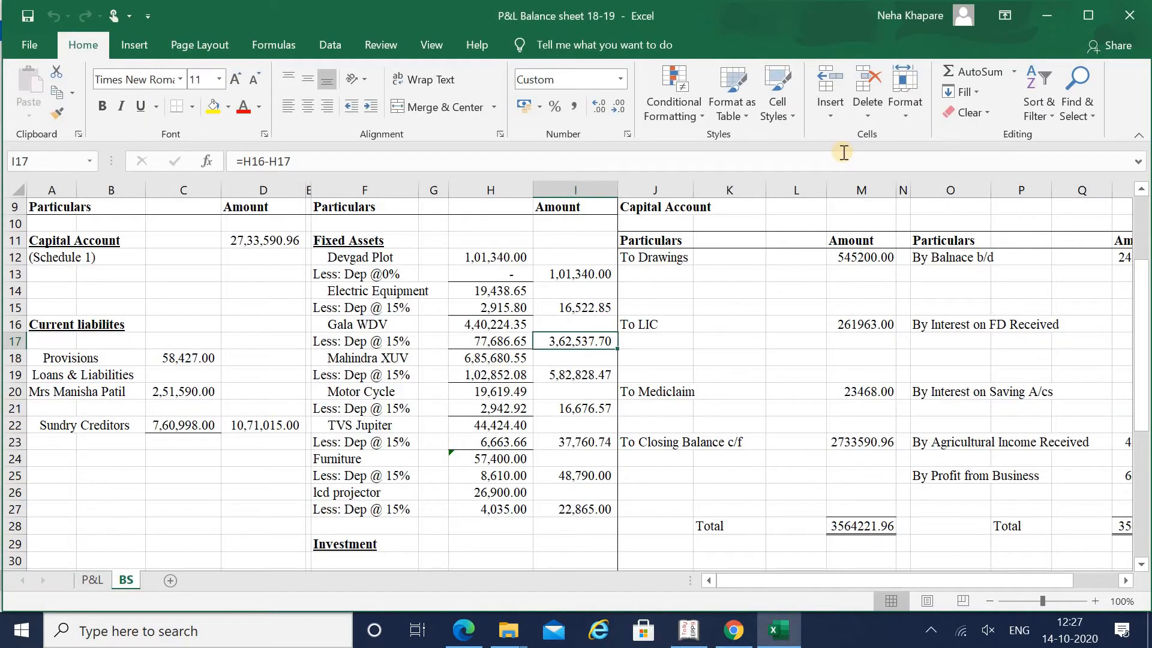
{"action": "key", "text": "alt+Tab"}
{"action": "type", "text": "36"}
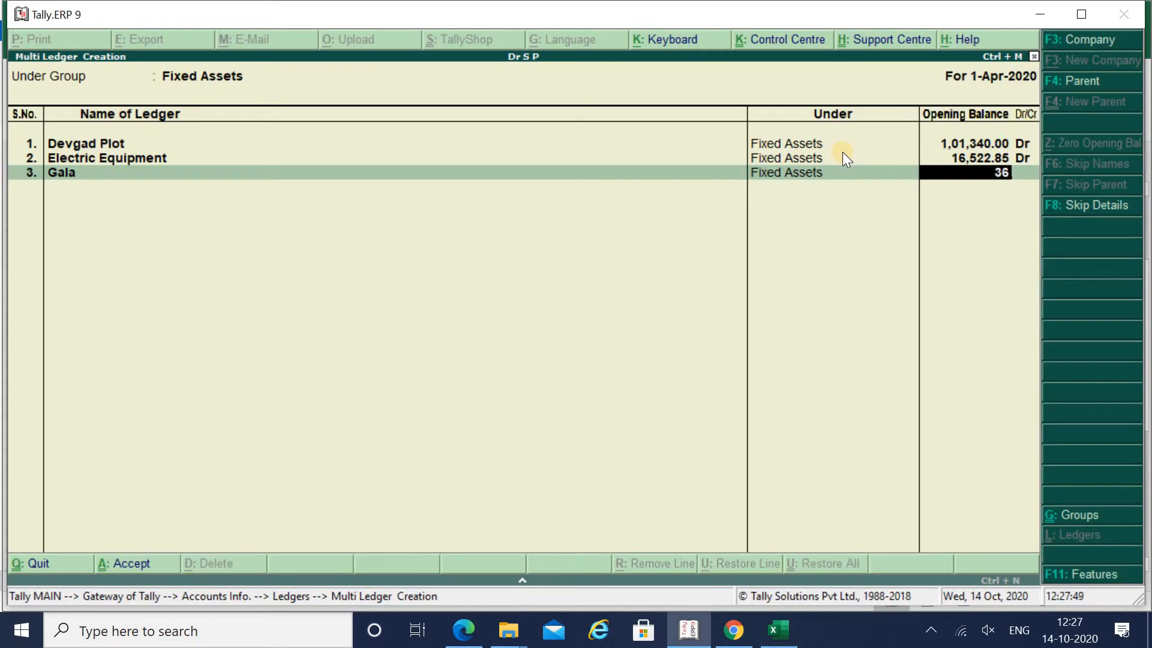
{"action": "type", "text": "2"}
{"action": "key", "text": "alt+Tab"}
{"action": "key", "text": "alt+Tab"}
{"action": "type", "text": "537"}
{"action": "key", "text": "alt+Tab"}
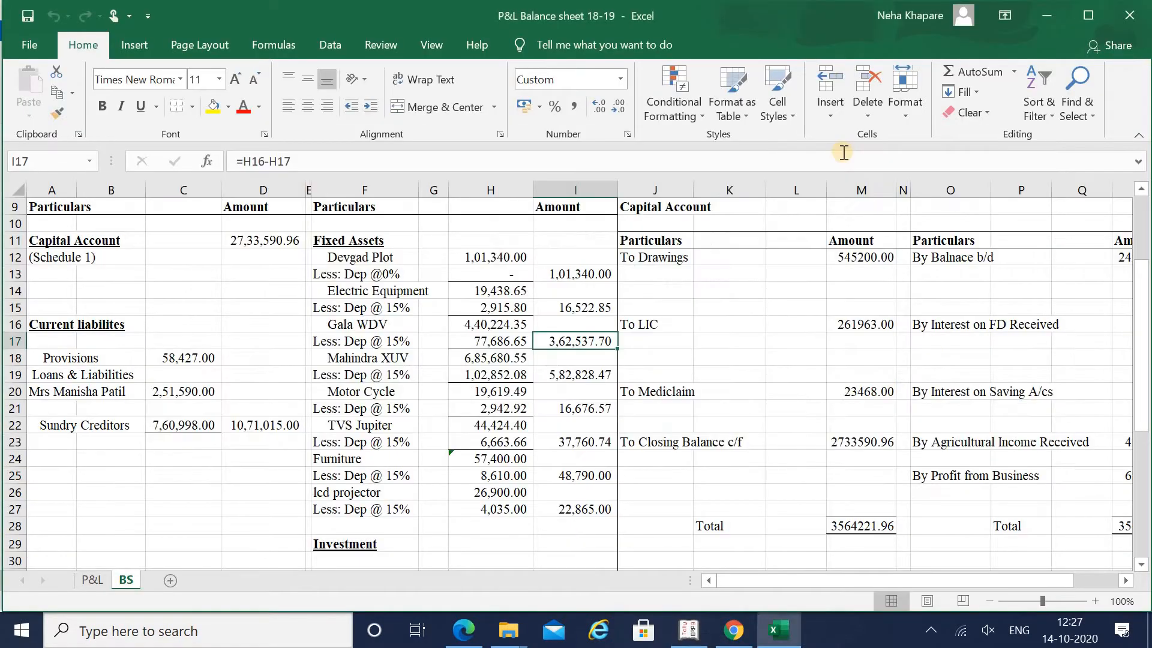
{"action": "key", "text": "alt+Tab"}
{"action": "type", "text": ".70"}
{"action": "key", "text": "Return"}
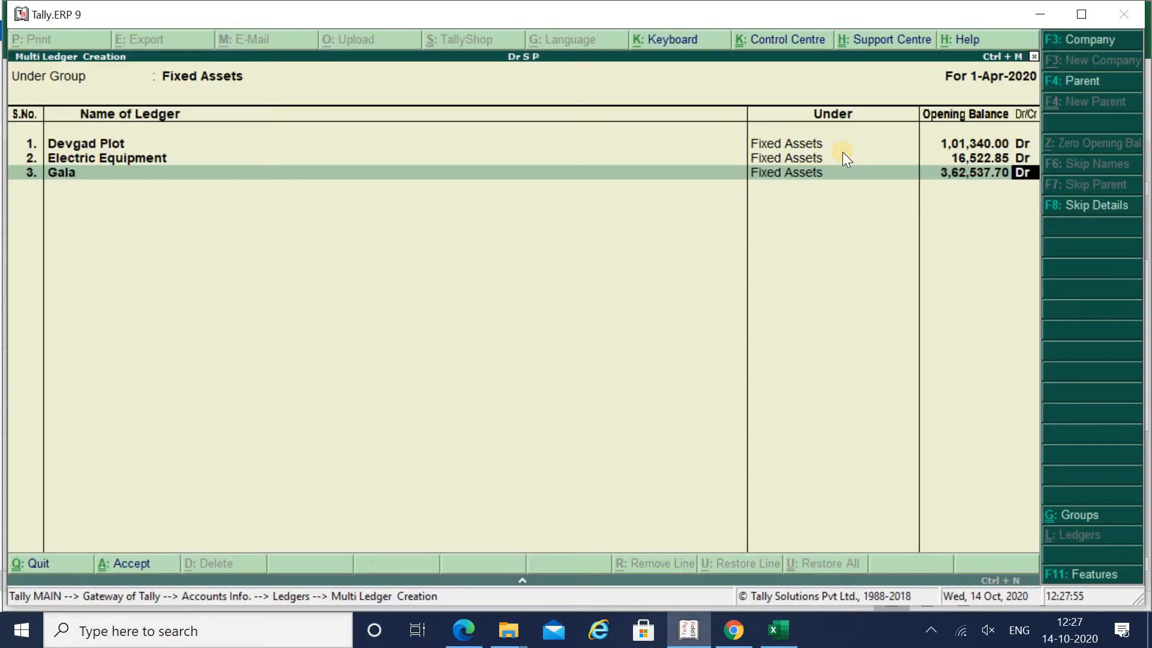
{"action": "key", "text": "Return"}
- Look up Mahindra XUV's net amount in cell I19 of the balance sheet
{"action": "key", "text": "alt+Tab"}
{"action": "key", "text": "Down"}
{"action": "key", "text": "Down"}
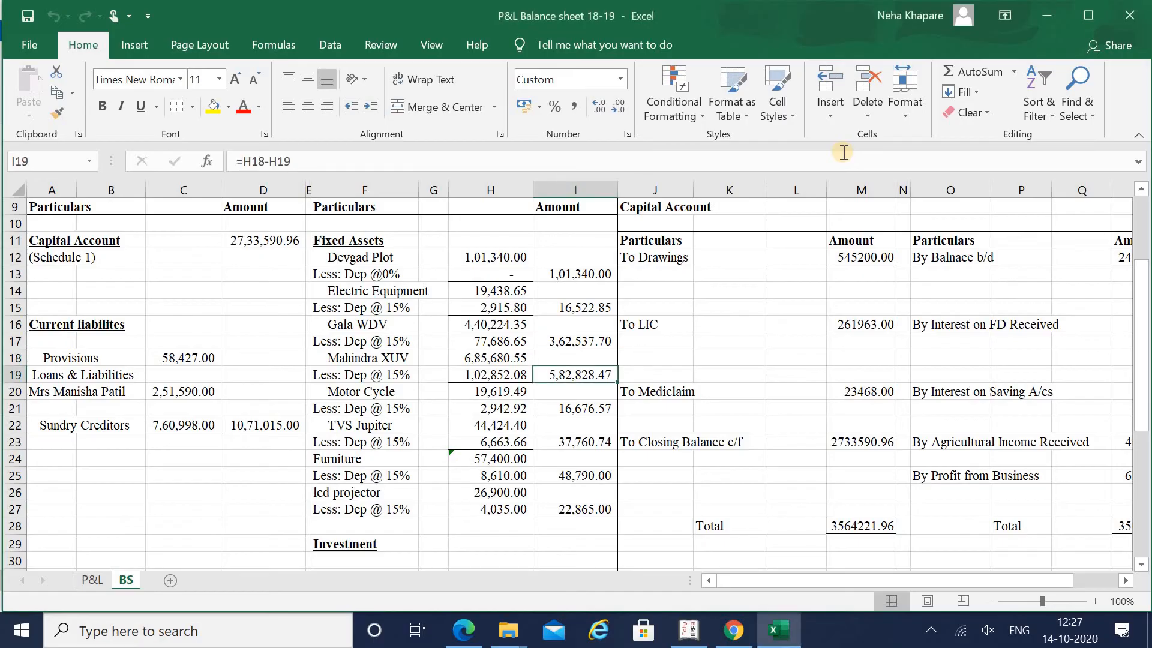
{"action": "key", "text": "Left"}
{"action": "key", "text": "Left"}
{"action": "key", "text": "Right"}
{"action": "key", "text": "Right"}
- Add the Mahindra Xuv ledger with a 5,82,828.47 Dr opening balance
{"action": "key", "text": "alt+Tab"}
{"action": "type", "text": "Mahin"}
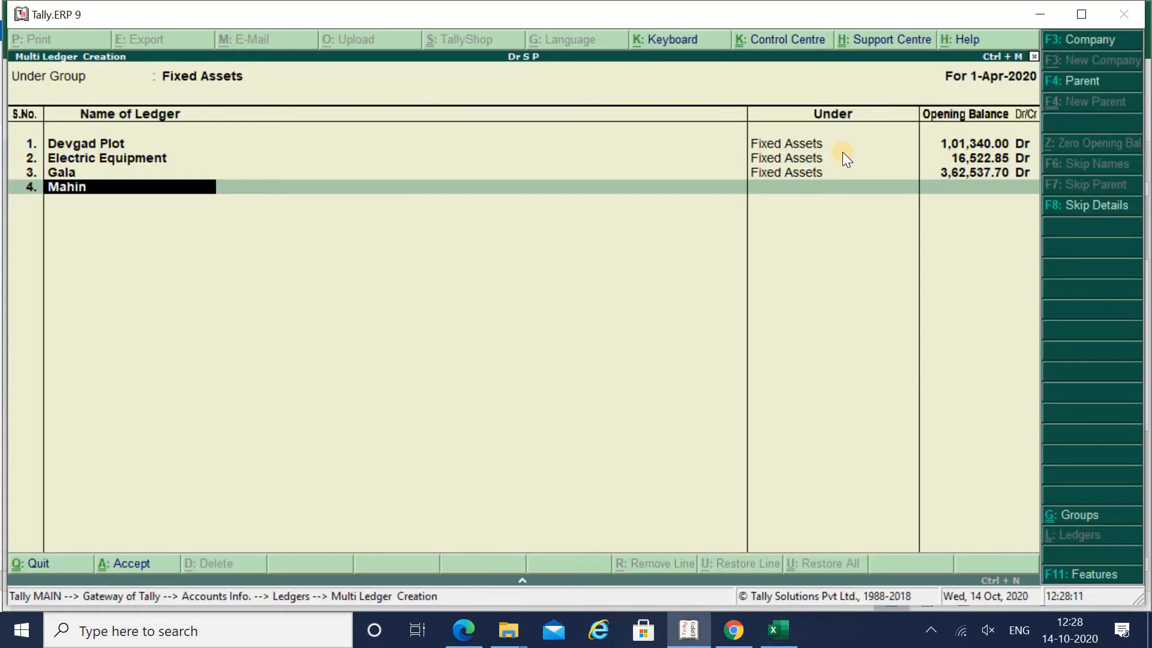
{"action": "type", "text": "dra Xuv"}
{"action": "key", "text": "Return"}
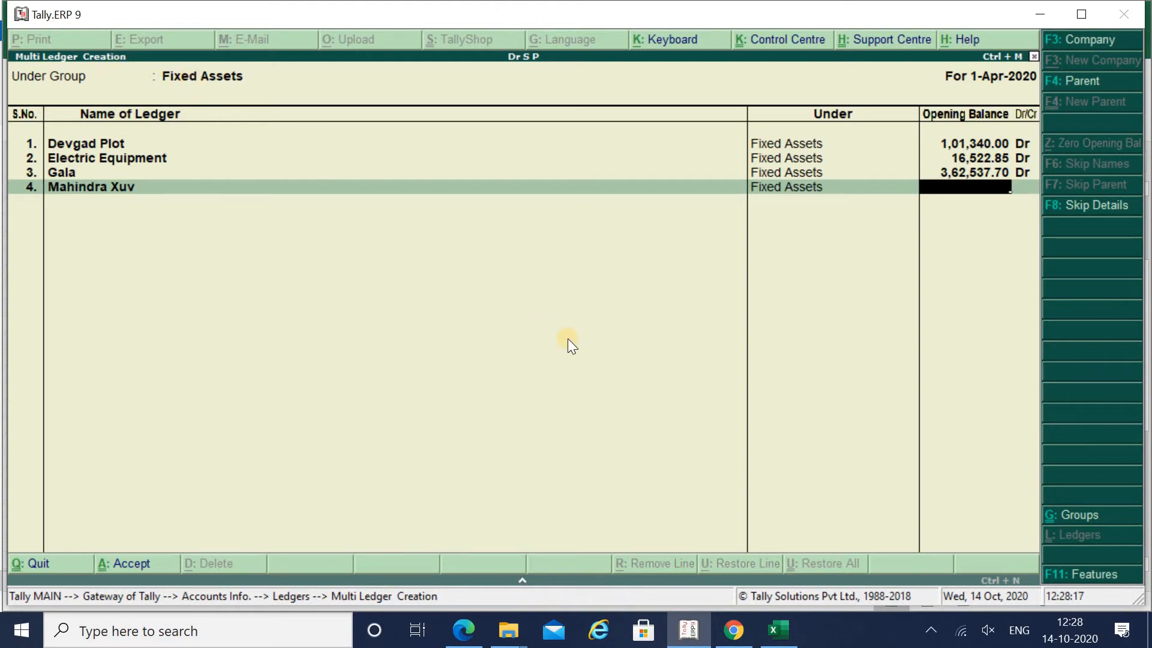
{"action": "key", "text": "alt+Tab"}
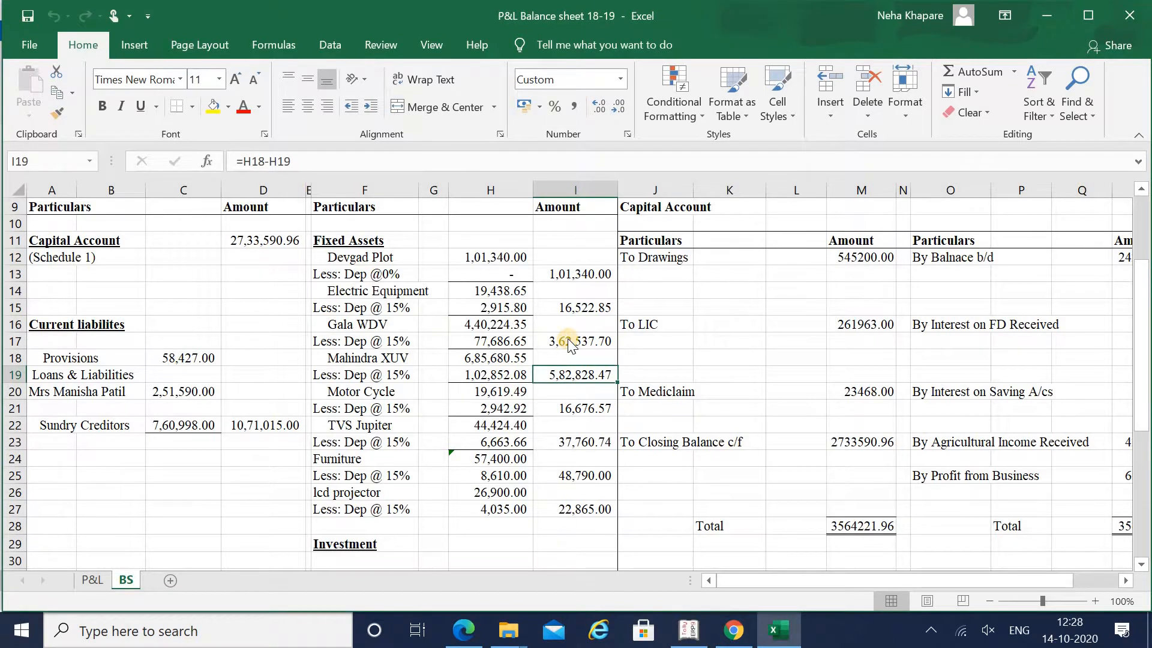
{"action": "key", "text": "alt+Tab"}
{"action": "type", "text": "5,8"}
{"action": "type", "text": "2"}
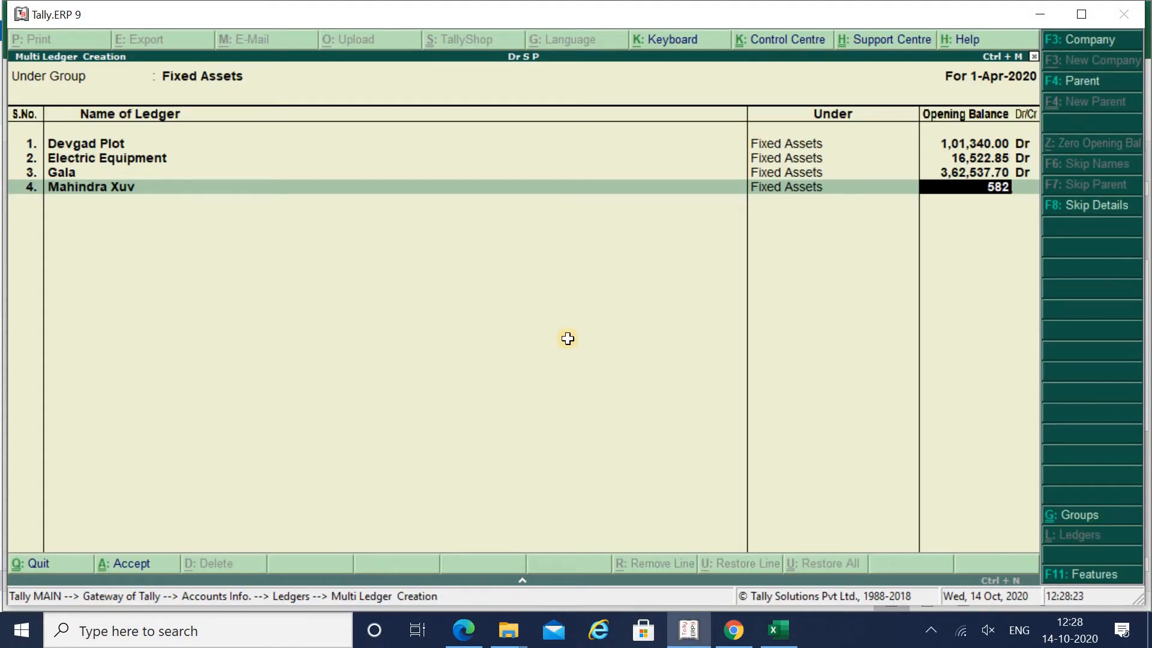
{"action": "key", "text": "alt+Tab"}
{"action": "key", "text": "alt+Tab"}
{"action": "type", "text": "828"}
{"action": "key", "text": "alt+Tab"}
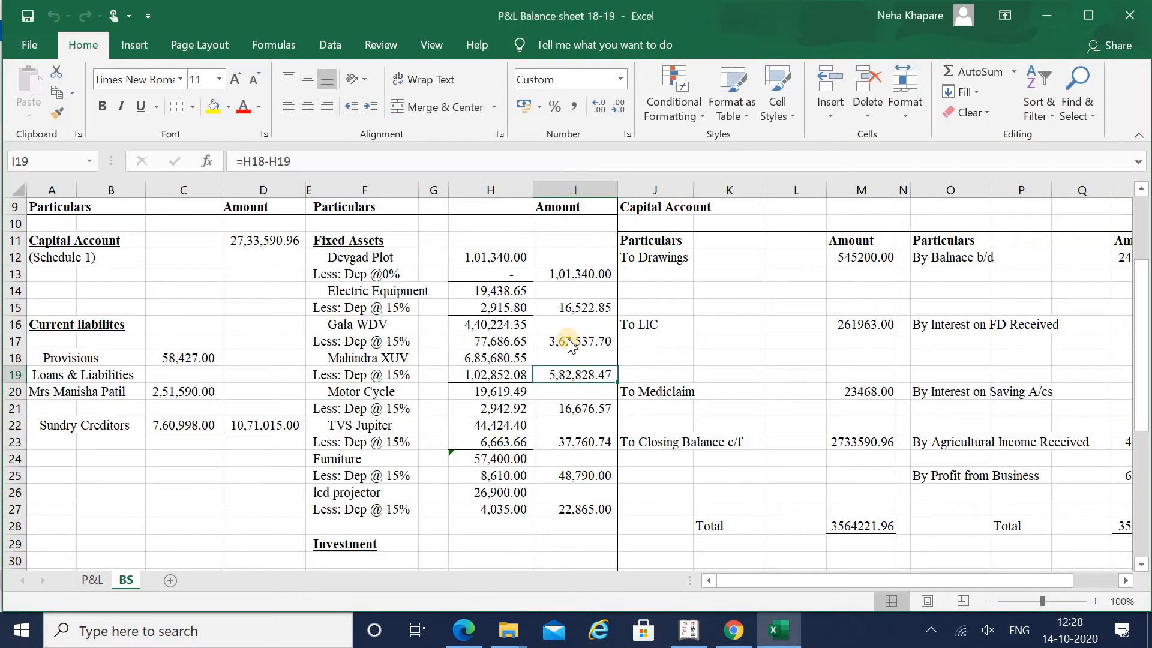
{"action": "key", "text": "alt+Tab"}
{"action": "type", "text": ".47"}
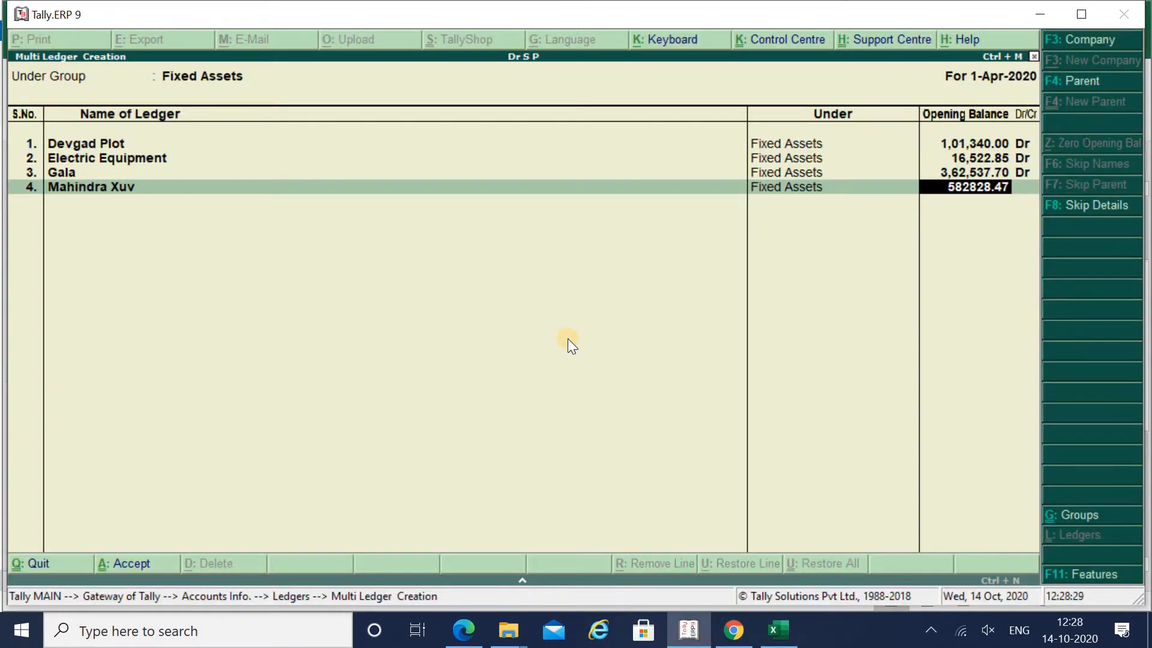
{"action": "key", "text": "Return"}
{"action": "key", "text": "Return"}
{"action": "key", "text": "alt+Tab"}
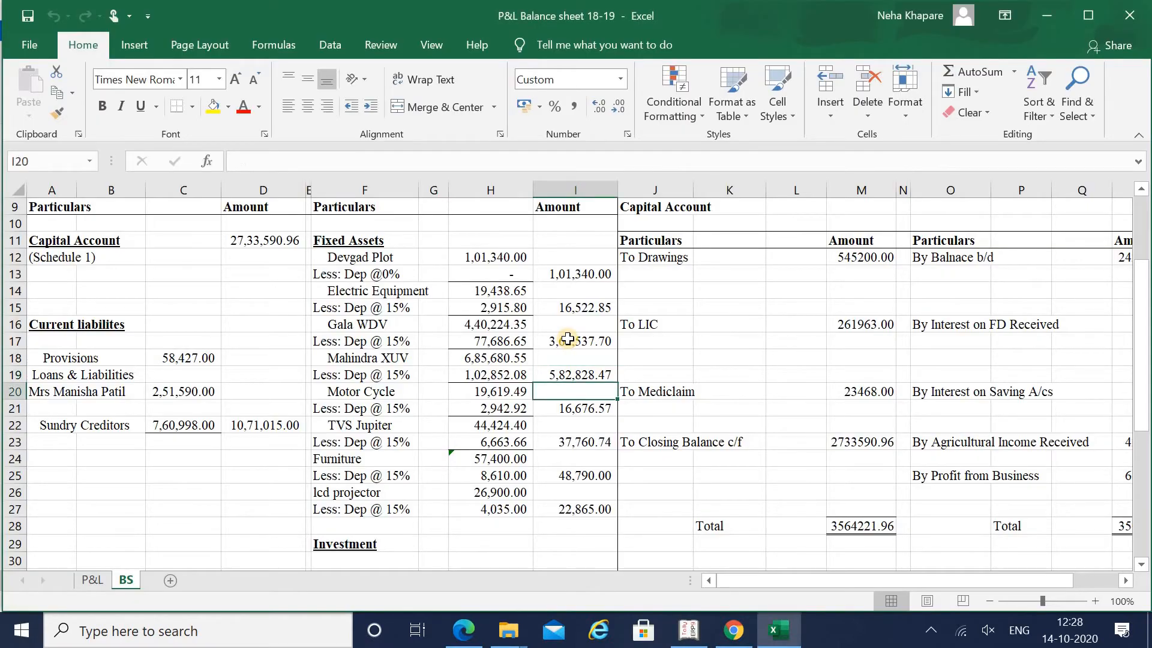
- Add the Motor Cycle ledger with a 16,676.57 Dr opening balance from cell I21
{"action": "key", "text": "Left"}
{"action": "key", "text": "Down"}
{"action": "key", "text": "Right"}
{"action": "key", "text": "alt+Tab"}
{"action": "type", "text": "Mo"}
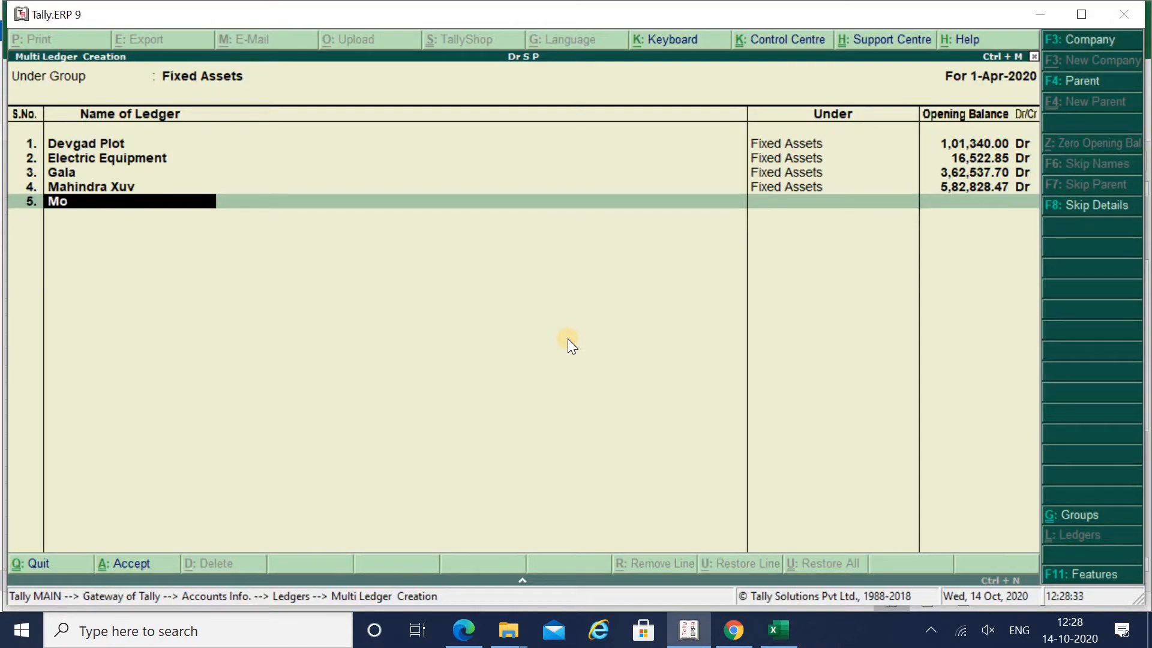
{"action": "type", "text": "tor Cycle"}
{"action": "key", "text": "Return"}
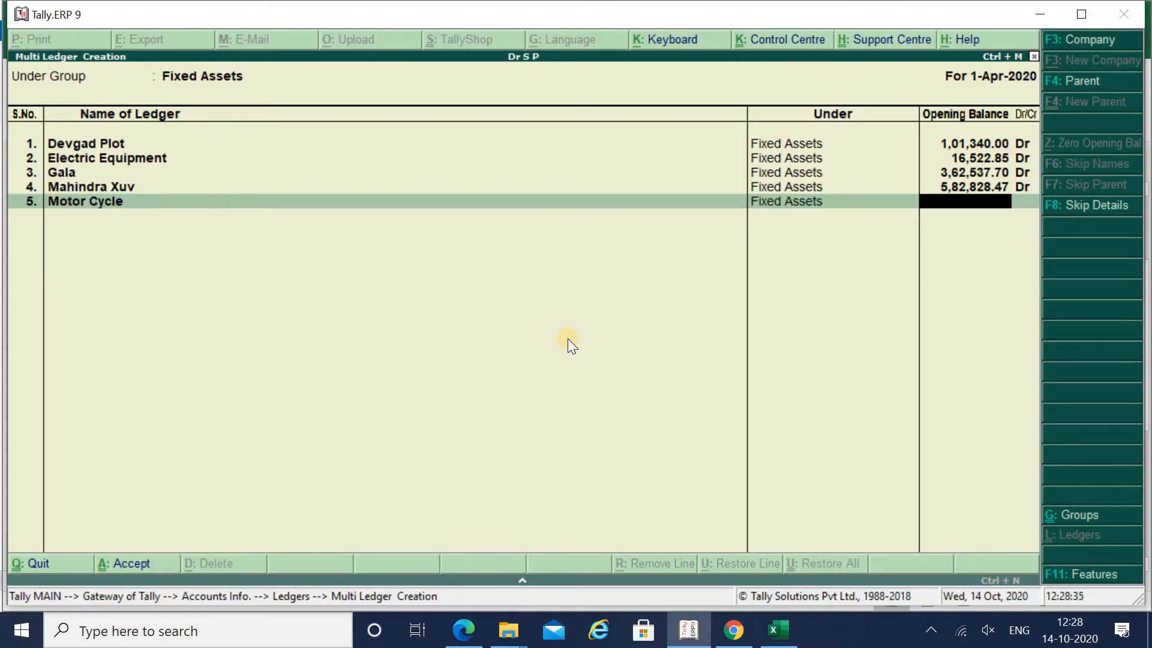
{"action": "key", "text": "alt+Tab"}
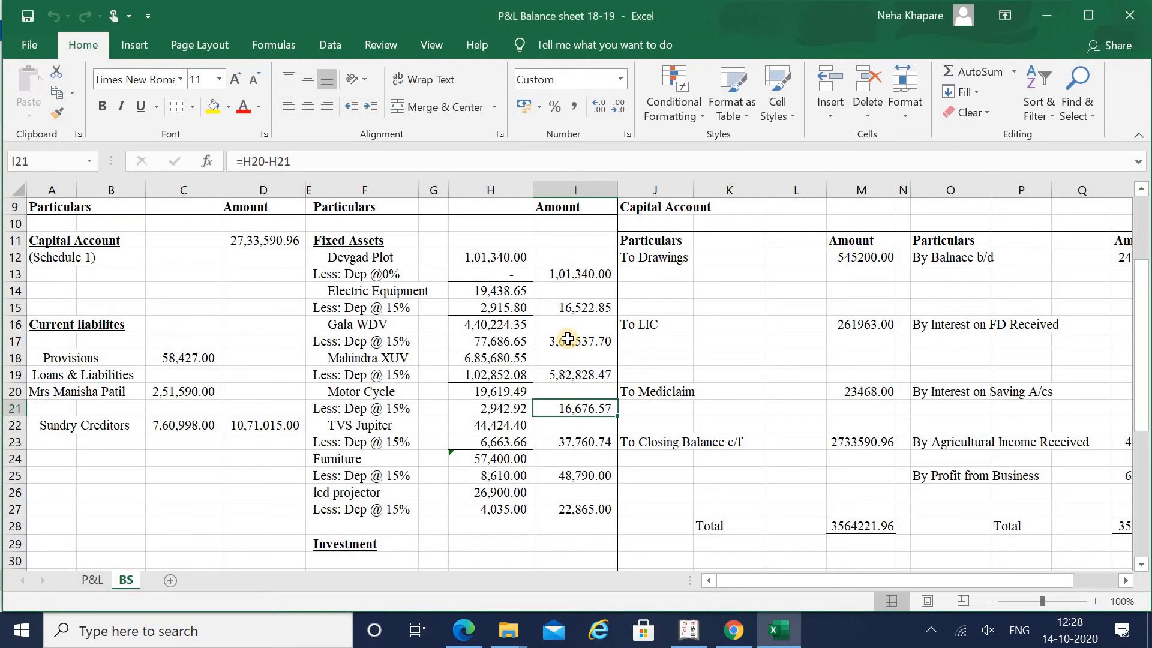
{"action": "key", "text": "alt+Tab"}
{"action": "type", "text": "166"}
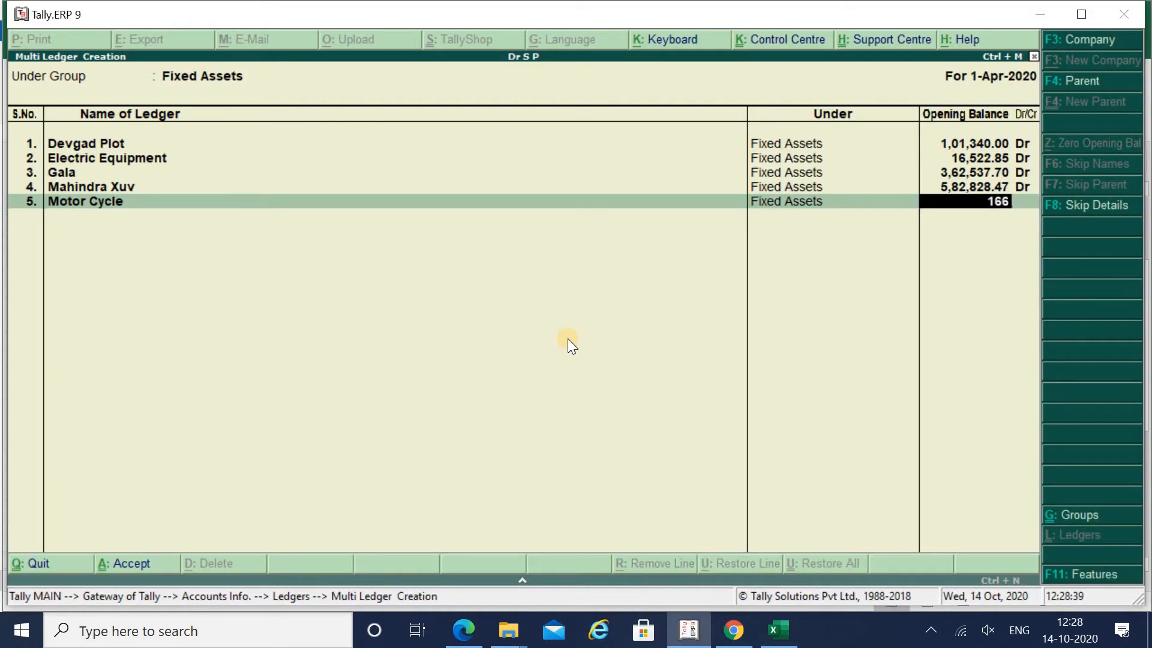
{"action": "key", "text": "alt+Tab"}
{"action": "key", "text": "alt+Tab"}
{"action": "type", "text": "76"}
{"action": "key", "text": "alt+Tab"}
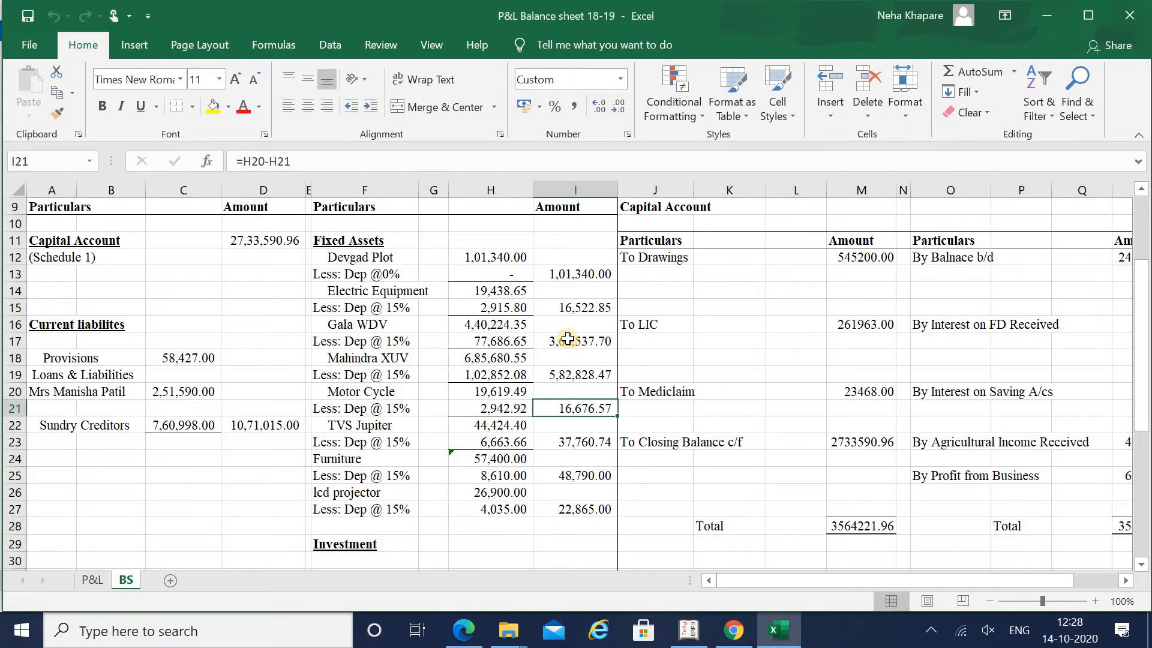
{"action": "key", "text": "alt+Tab"}
{"action": "type", "text": ".57"}
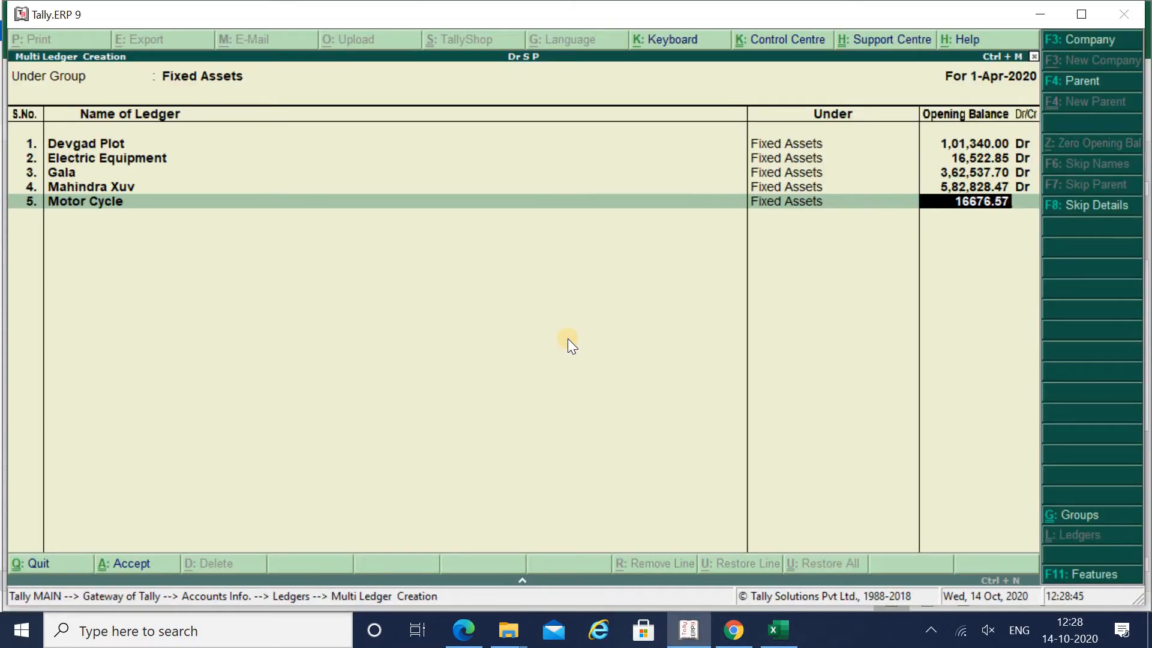
{"action": "key", "text": "Return"}
{"action": "key", "text": "Return"}
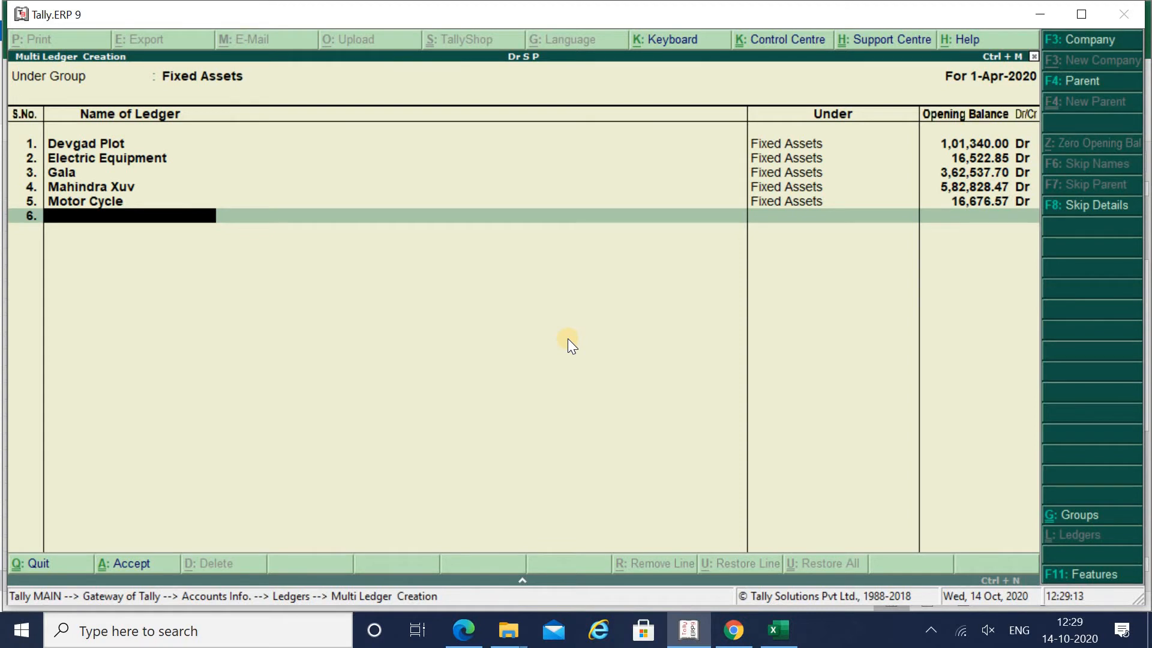
- Add a Tvs Jupiter fixed-asset ledger, taking the name from cell F22 of the balance sheet
{"action": "key", "text": "alt+Tab"}
{"action": "key", "text": "Left"}
{"action": "key", "text": "Left"}
{"action": "key", "text": "Left"}
{"action": "key", "text": "Down"}
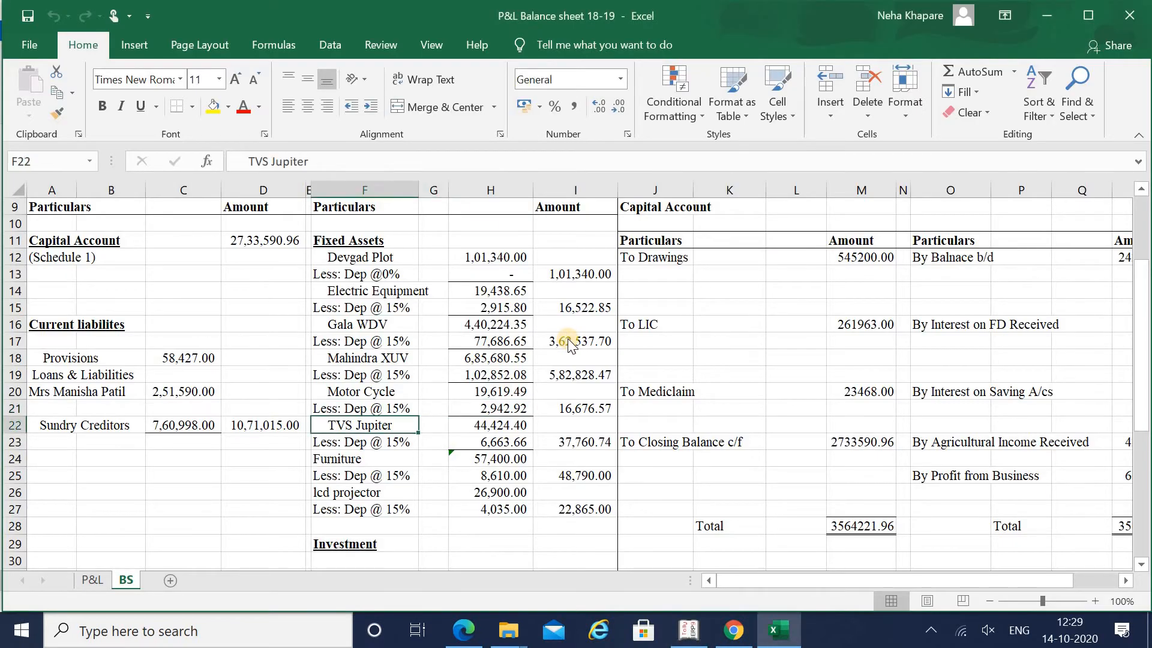
{"action": "key", "text": "alt+Tab"}
{"action": "type", "text": "Tvs Jupiter"}
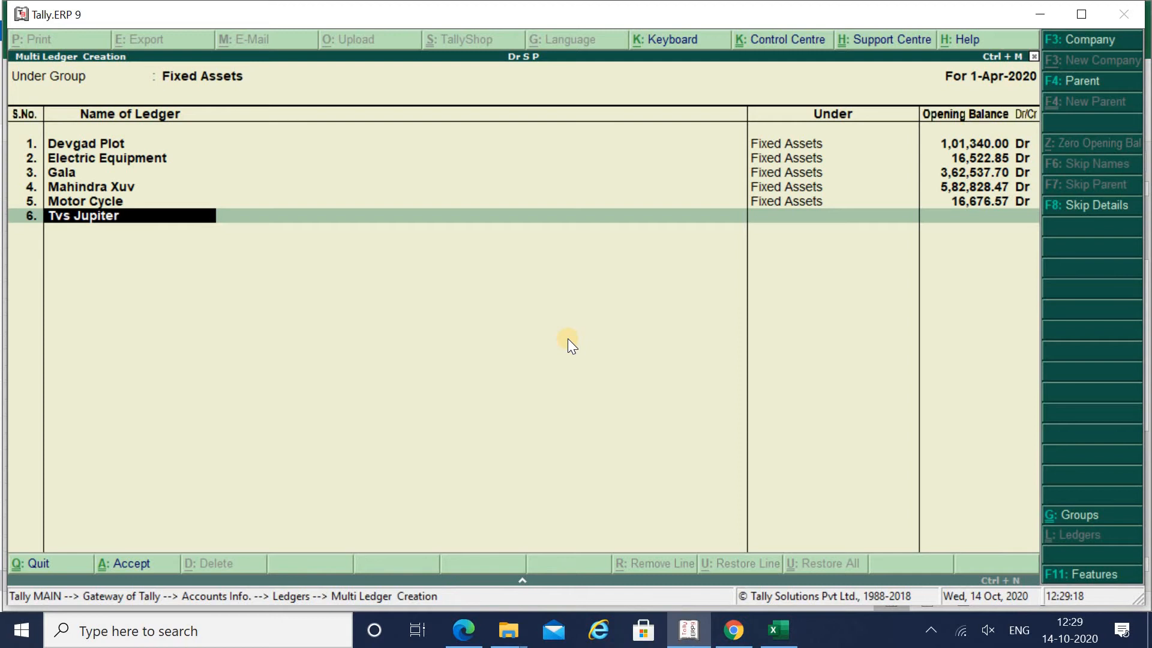
{"action": "key", "text": "Return"}
- Give Tvs Jupiter an opening balance of 37,760.74 Dr from the sheet's net amount
{"action": "key", "text": "alt+Tab"}
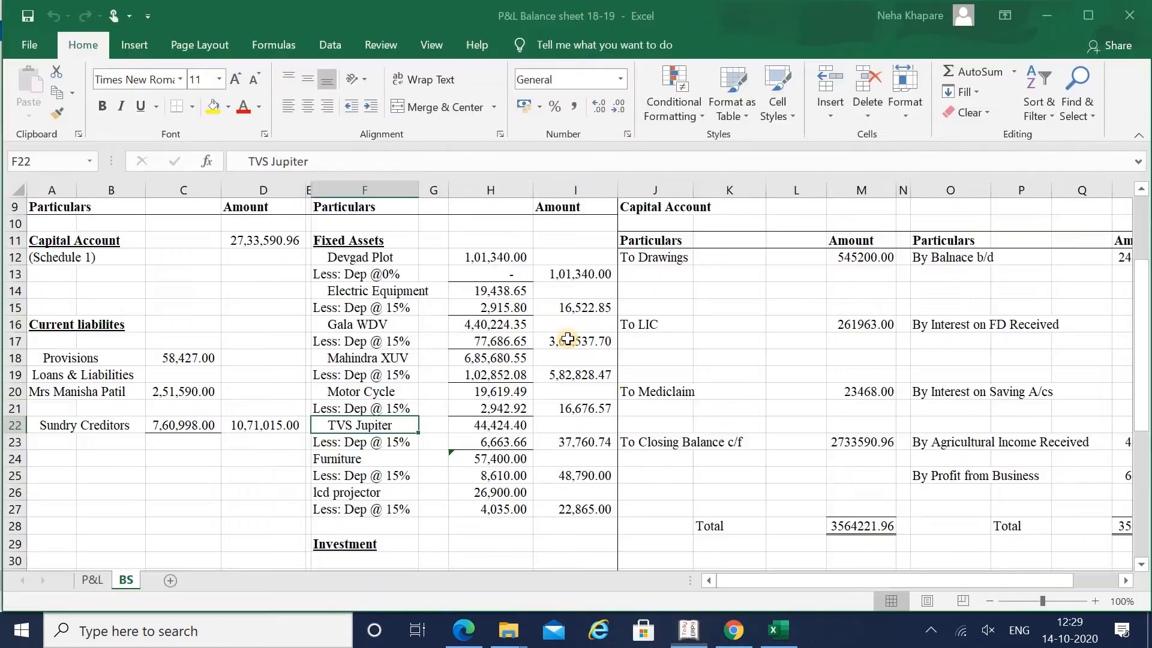
{"action": "key", "text": "Right"}
{"action": "key", "text": "Right"}
{"action": "key", "text": "Right"}
{"action": "key", "text": "Down"}
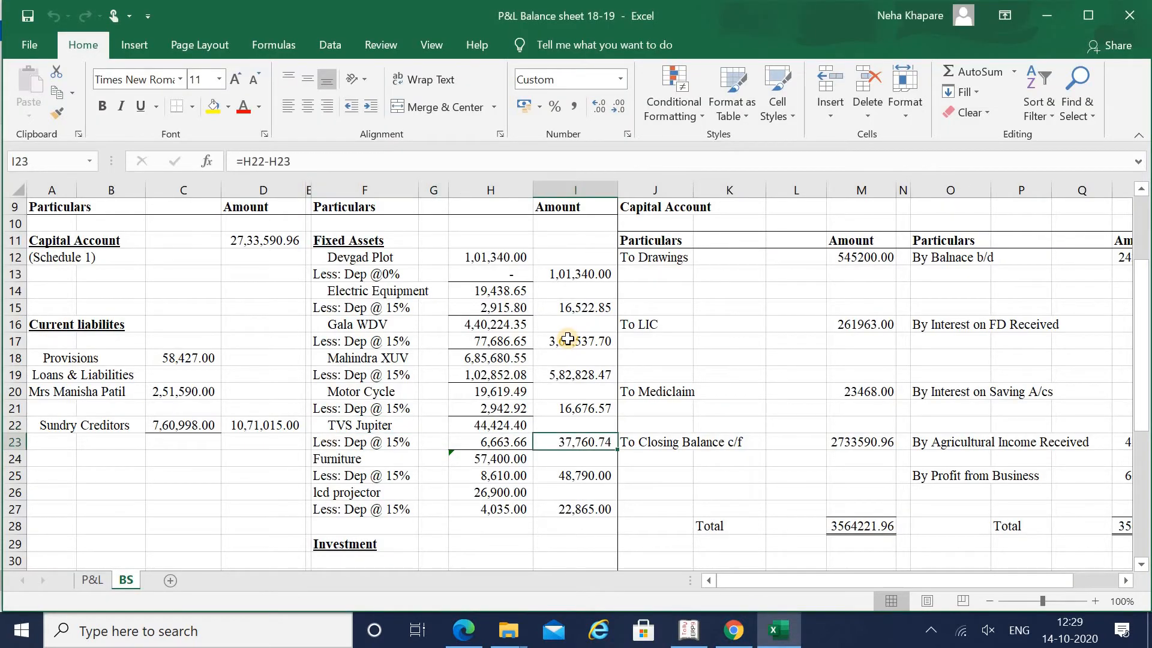
{"action": "key", "text": "alt+Tab"}
{"action": "type", "text": "377"}
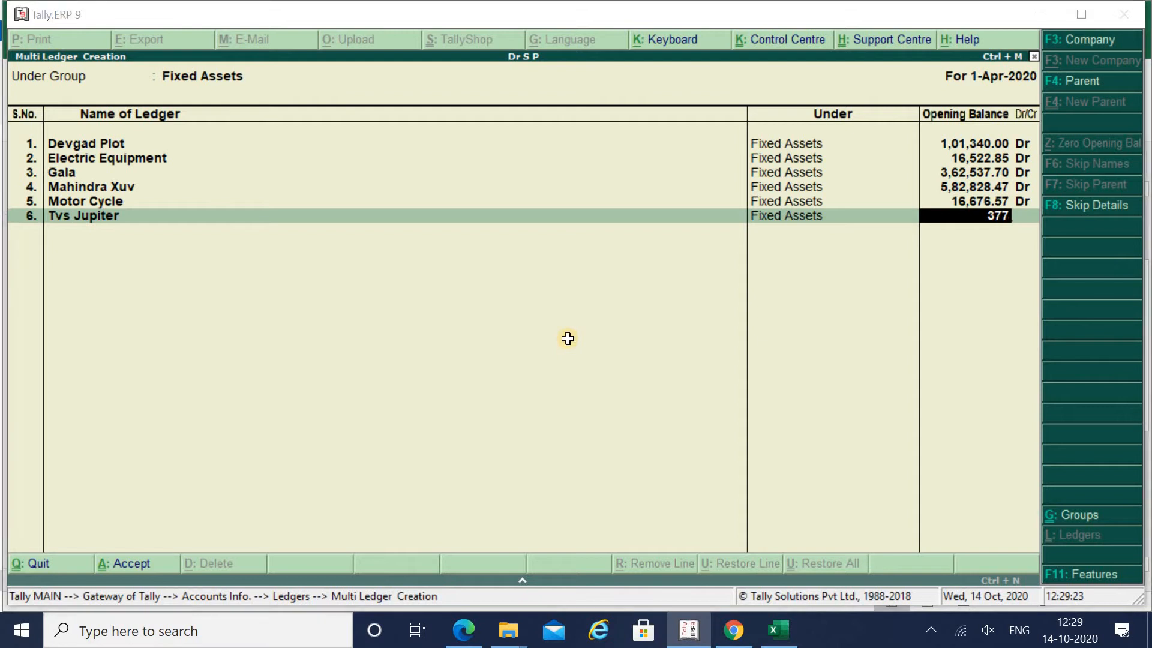
{"action": "key", "text": "alt+Tab"}
{"action": "key", "text": "alt+Tab"}
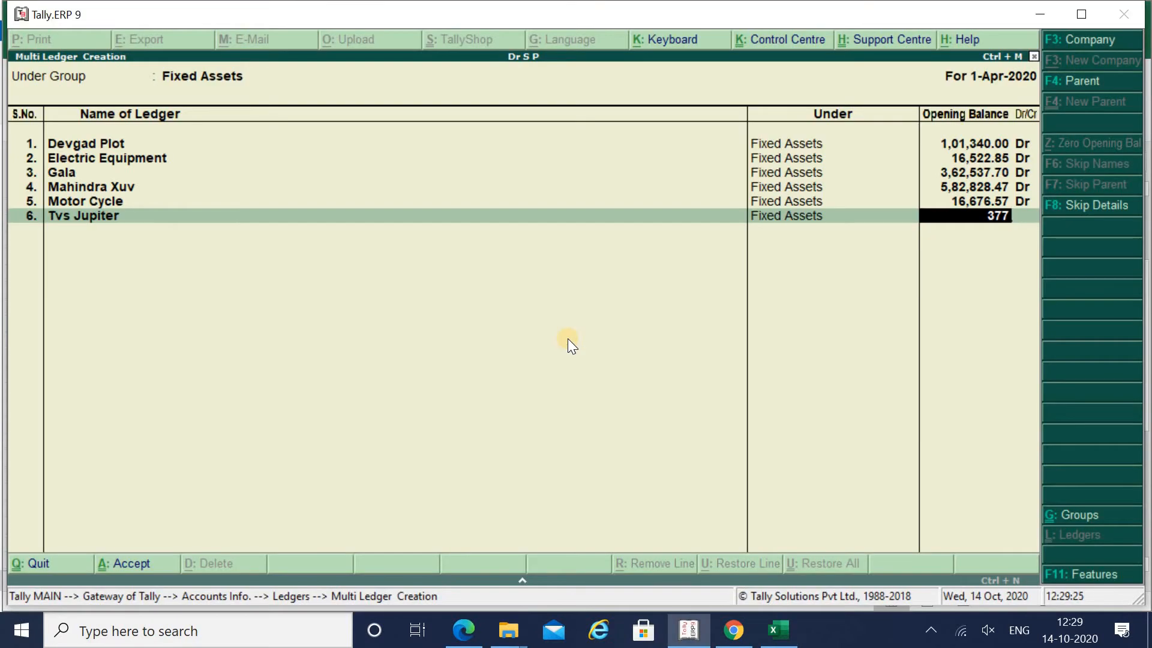
{"action": "type", "text": "60"}
{"action": "key", "text": "alt+Tab"}
{"action": "key", "text": "alt+Tab"}
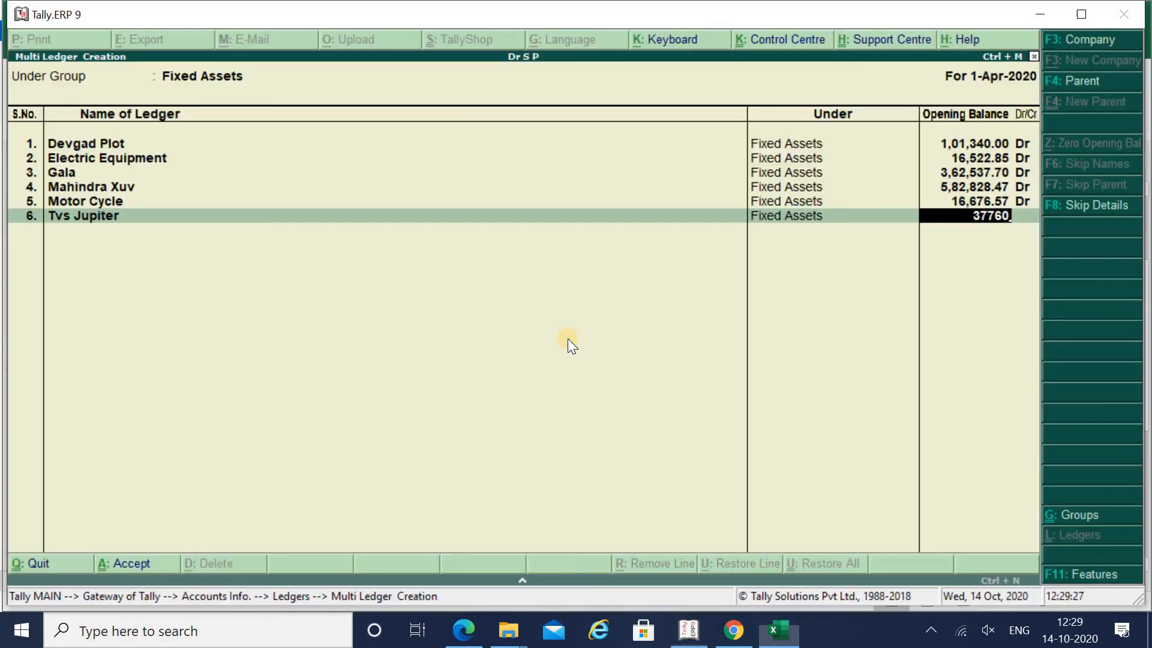
{"action": "type", "text": ".74"}
{"action": "key", "text": "Return"}
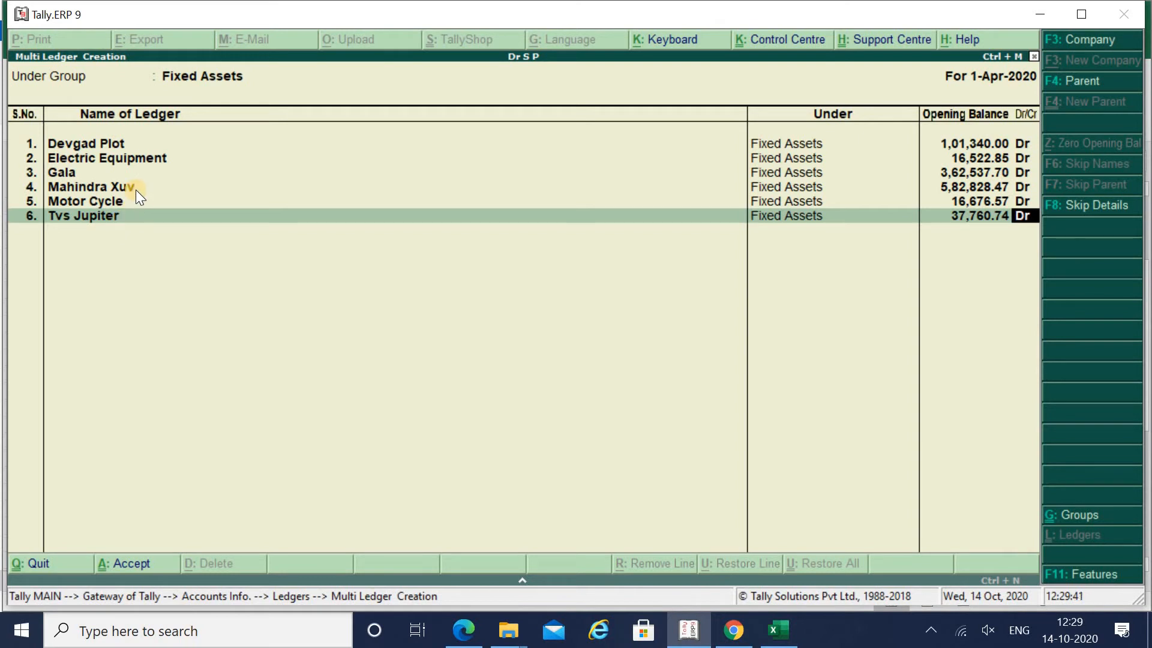
{"action": "key", "text": "Return"}
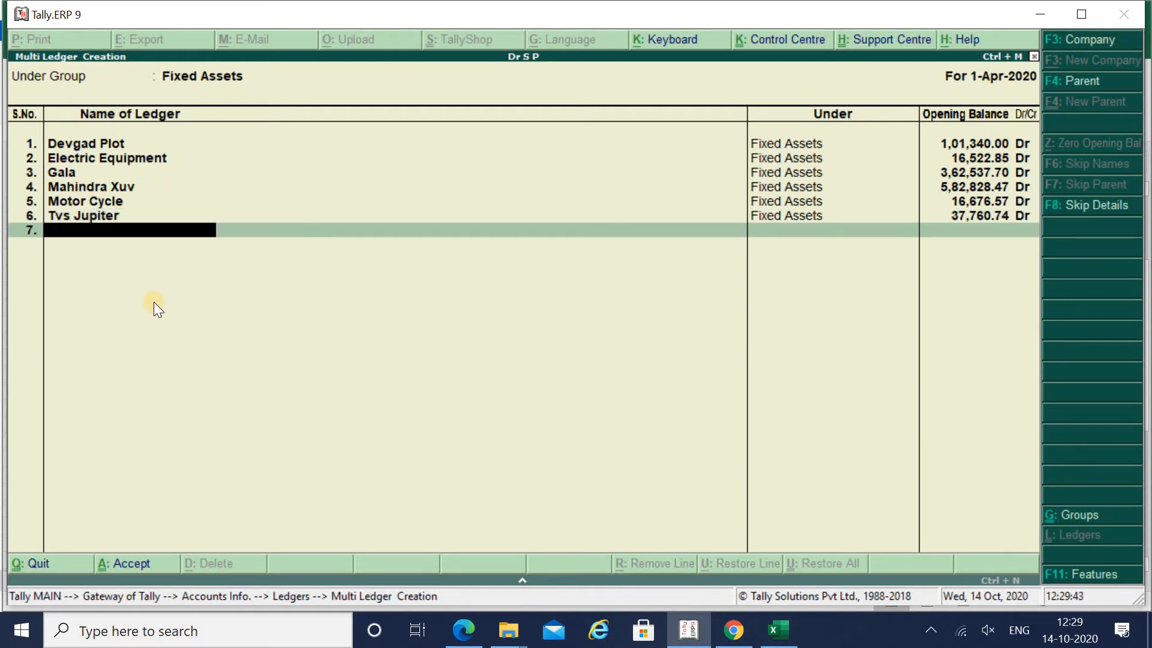
- Add the Furniture ledger with an opening balance of 48,790.00 Dr
{"action": "key", "text": "alt+Tab"}
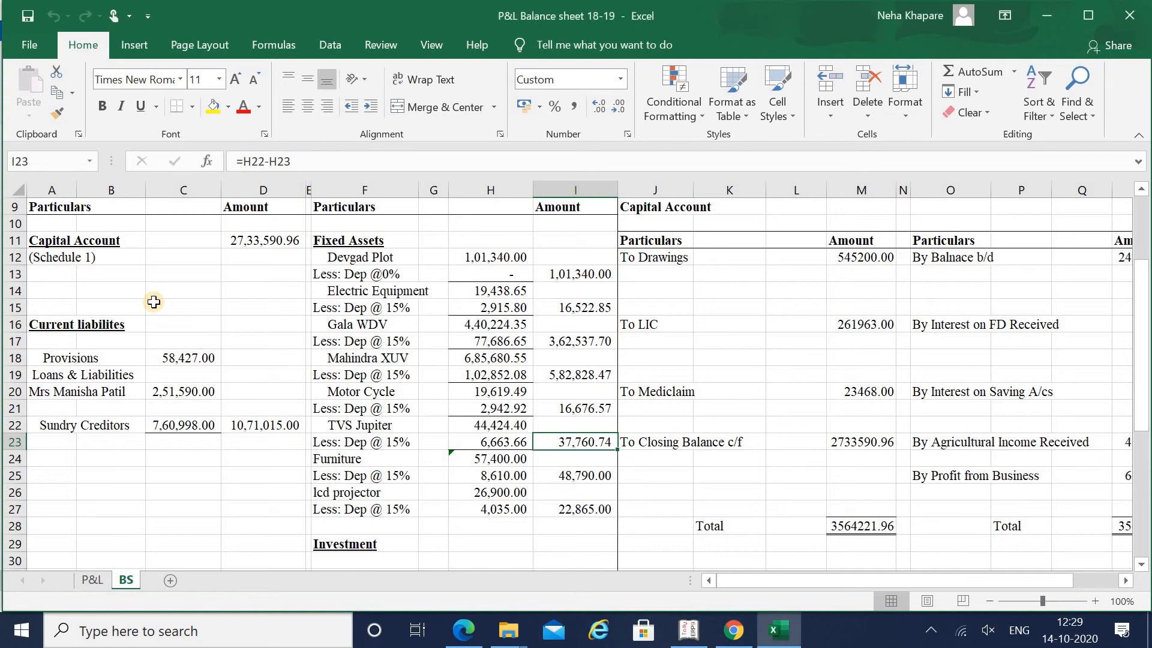
{"action": "key", "text": "Down"}
{"action": "key", "text": "Down"}
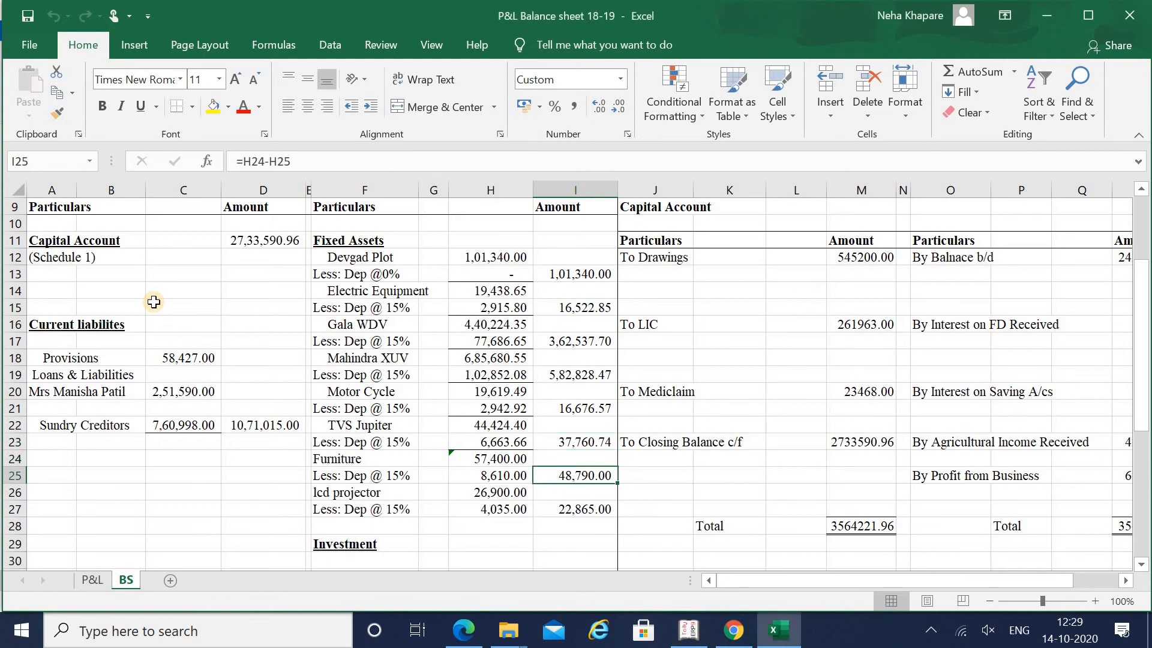
{"action": "key", "text": "alt+Tab"}
{"action": "type", "text": "Furni"}
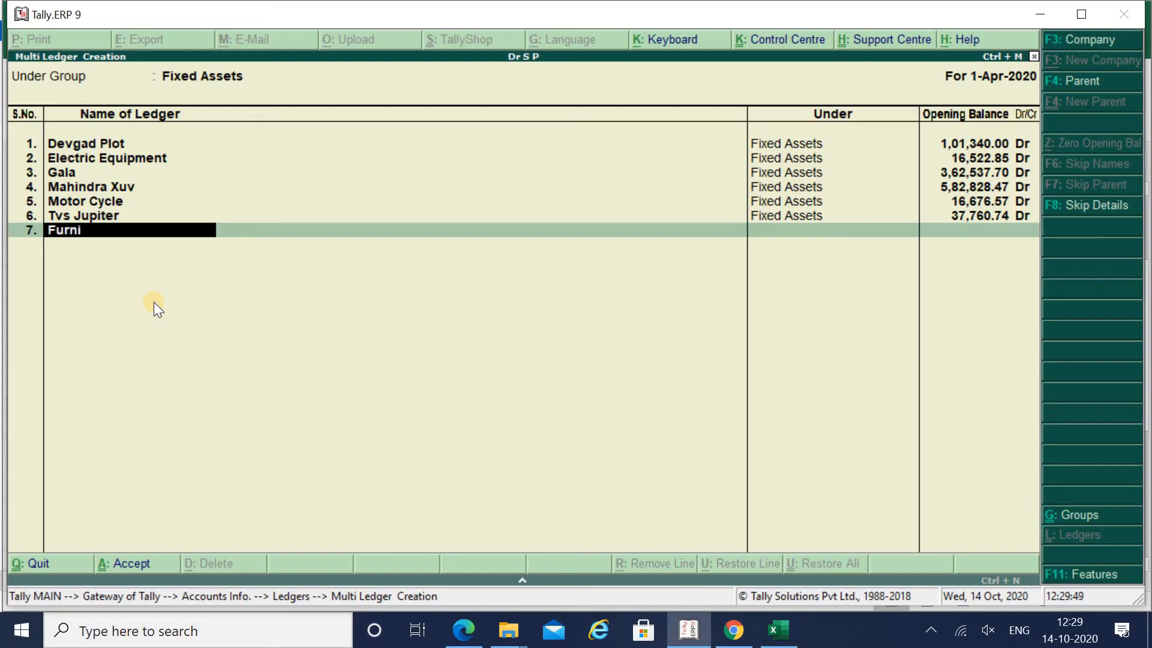
{"action": "type", "text": "ture"}
{"action": "key", "text": "alt+Tab"}
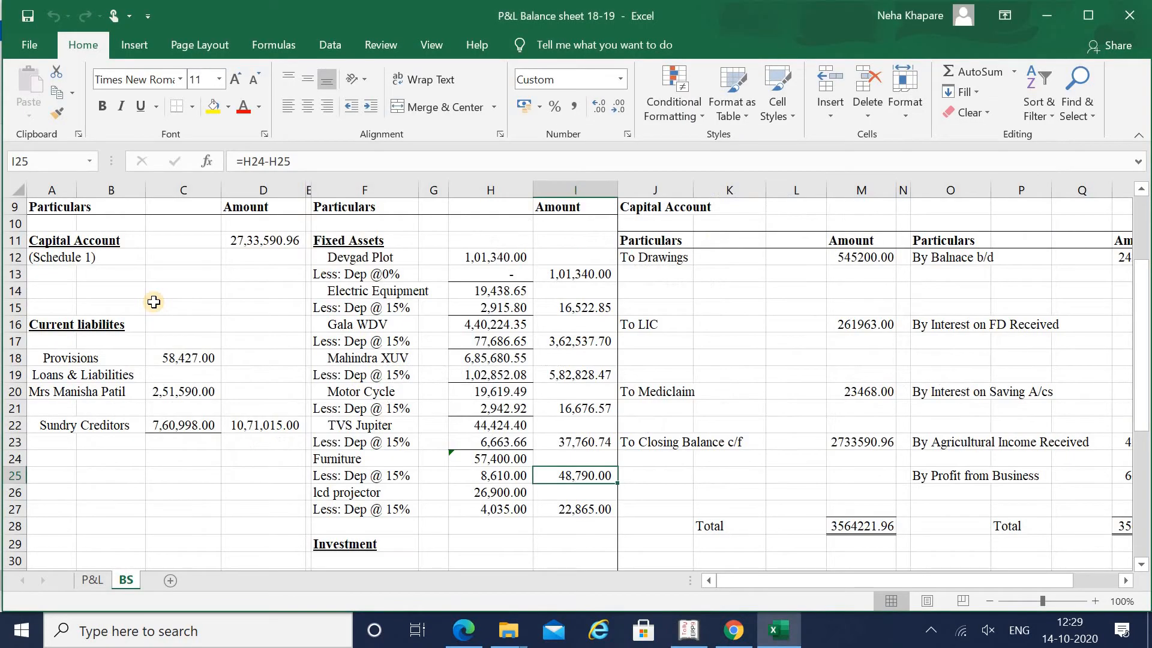
{"action": "key", "text": "alt+Tab"}
{"action": "key", "text": "alt+Tab"}
{"action": "key", "text": "alt+Tab"}
{"action": "type", "text": "48,7"}
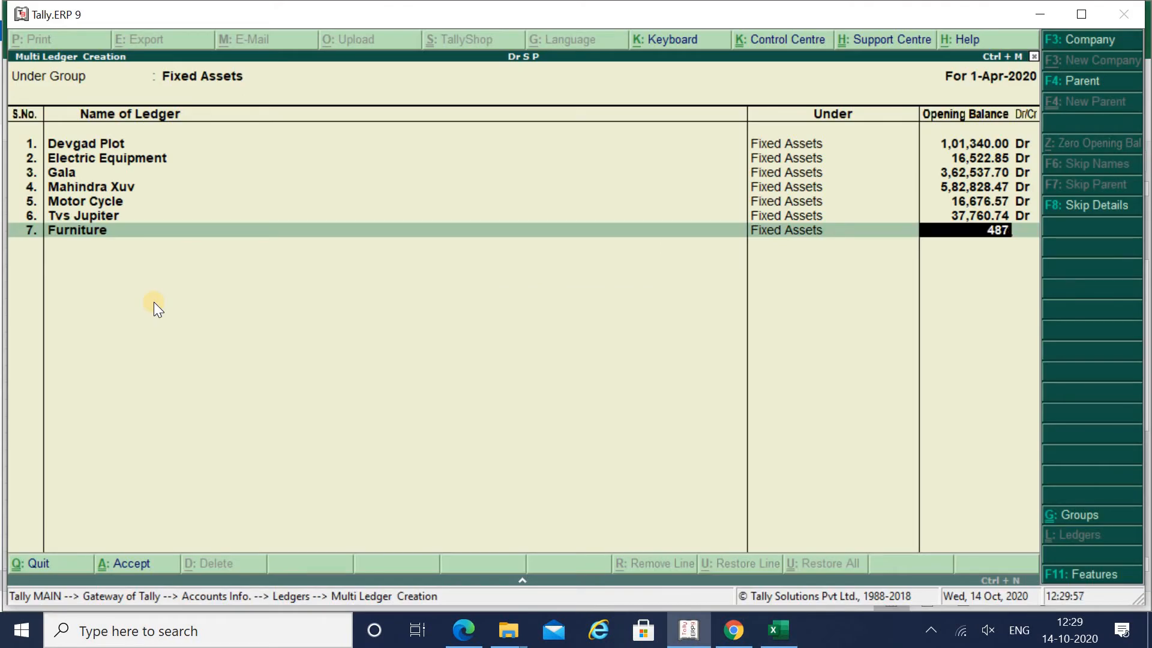
{"action": "type", "text": "90"}
{"action": "key", "text": "Return"}
{"action": "key", "text": "Return"}
- Add the Lcd Projector ledger with an opening balance of 22,865.00 Dr
{"action": "key", "text": "alt+Tab"}
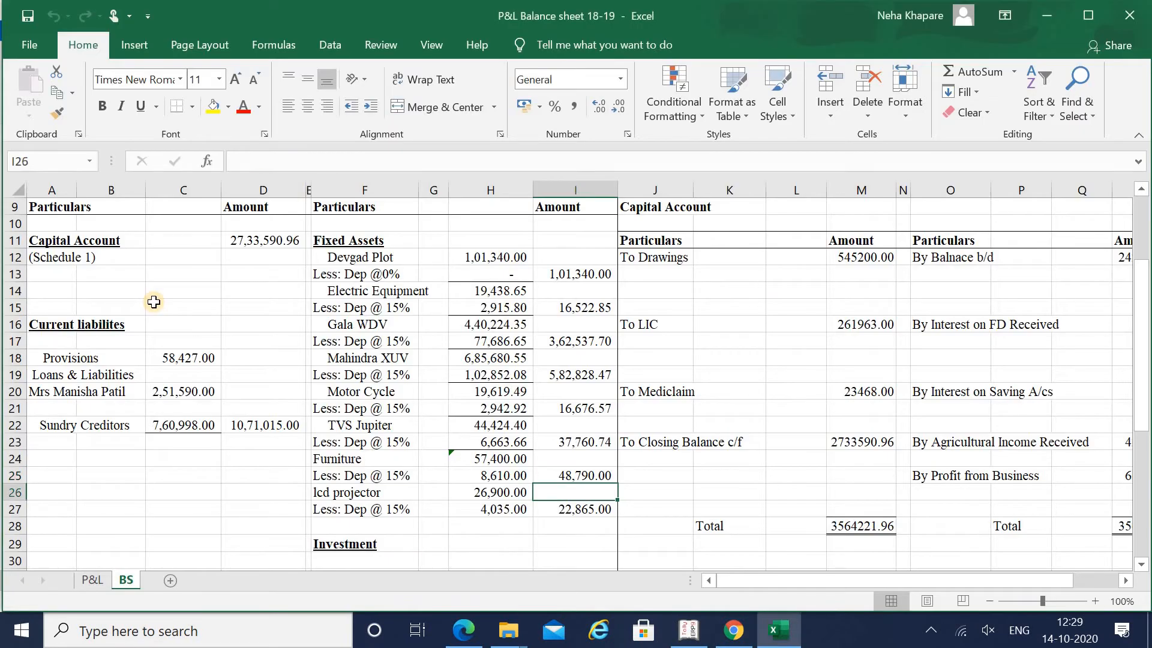
{"action": "key", "text": "Down"}
{"action": "key", "text": "alt+Tab"}
{"action": "type", "text": "Lcd"}
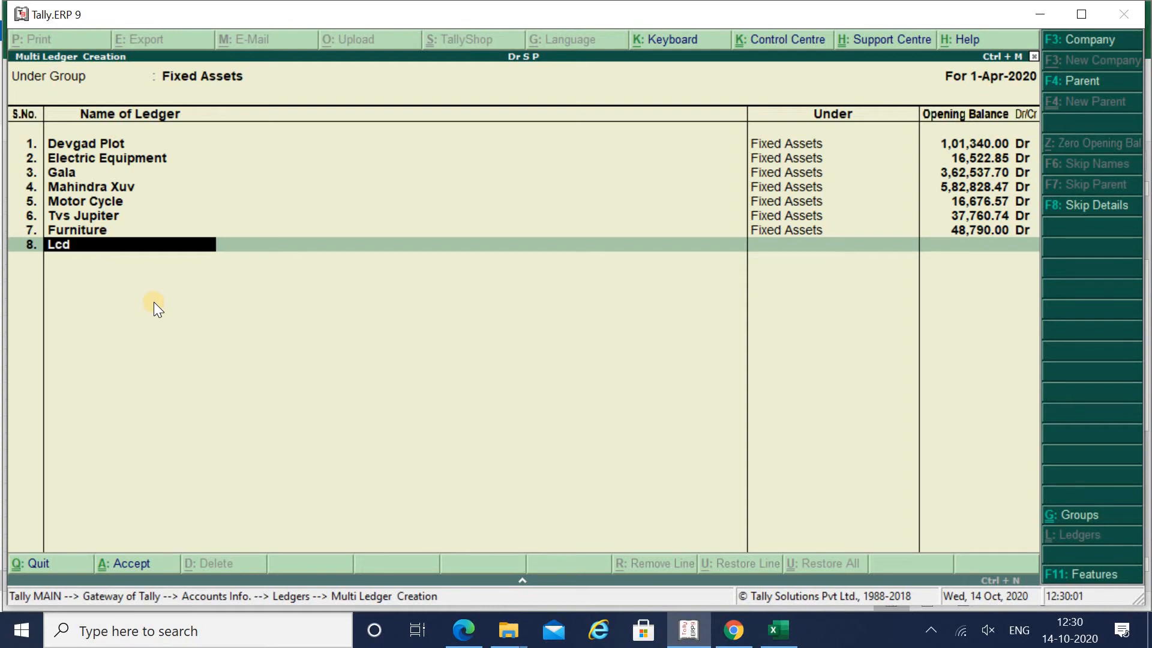
{"action": "type", "text": " Projector"}
{"action": "key", "text": "Return"}
{"action": "key", "text": "alt+Tab"}
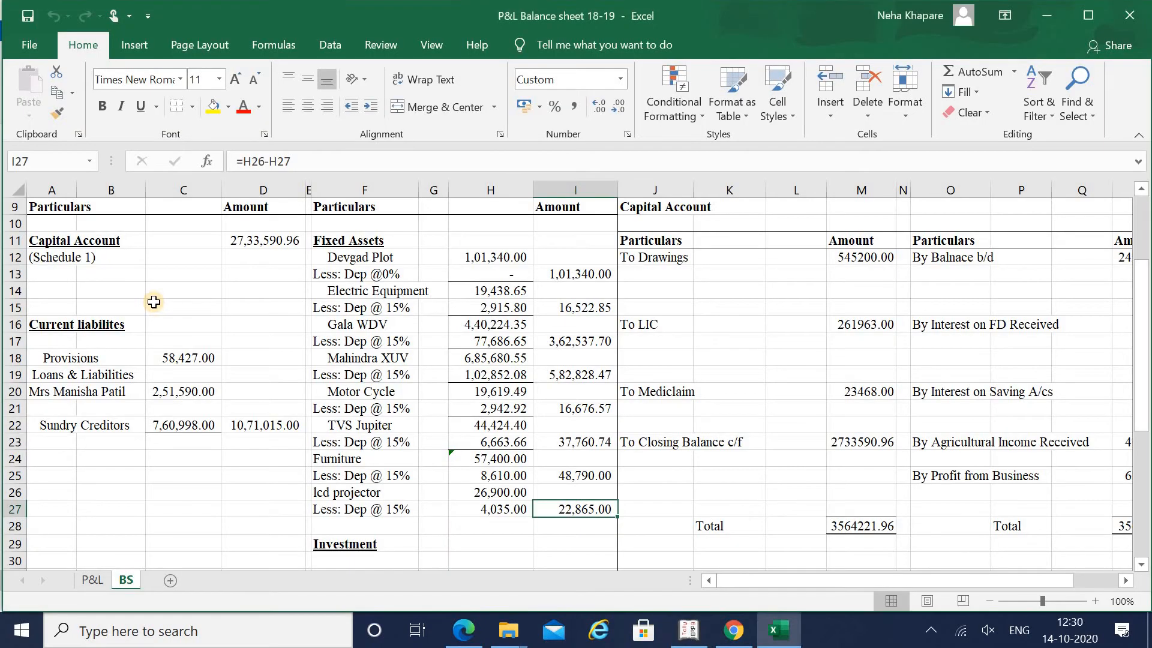
{"action": "key", "text": "alt+Tab"}
{"action": "type", "text": "22"}
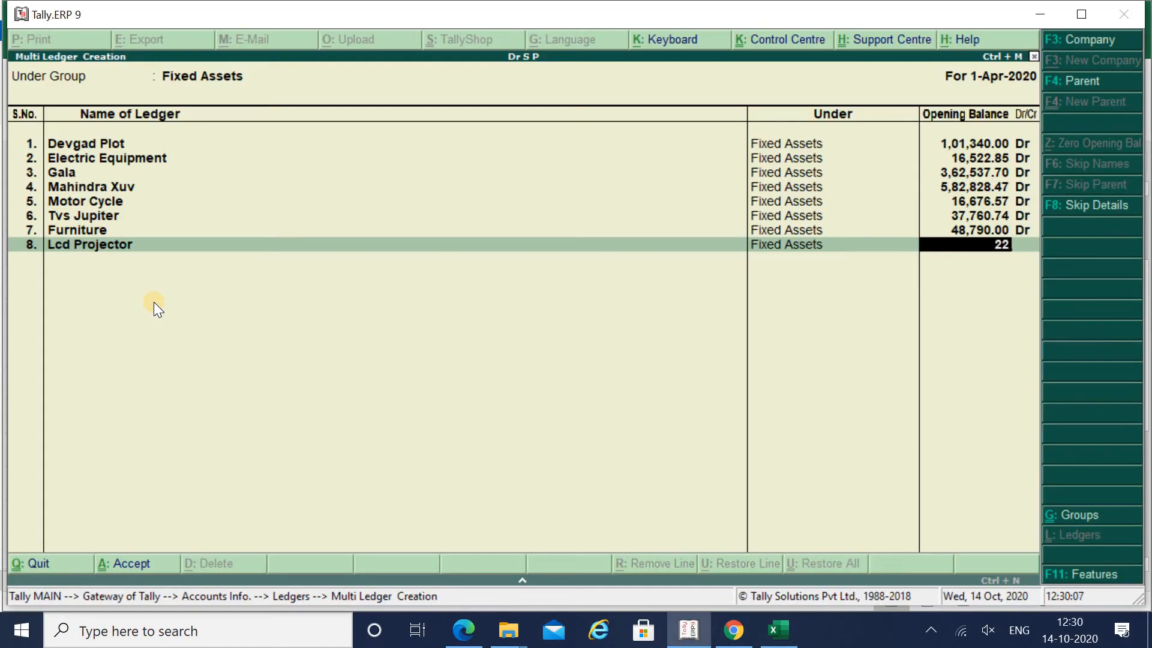
{"action": "type", "text": ",865"}
{"action": "key", "text": "alt+Tab"}
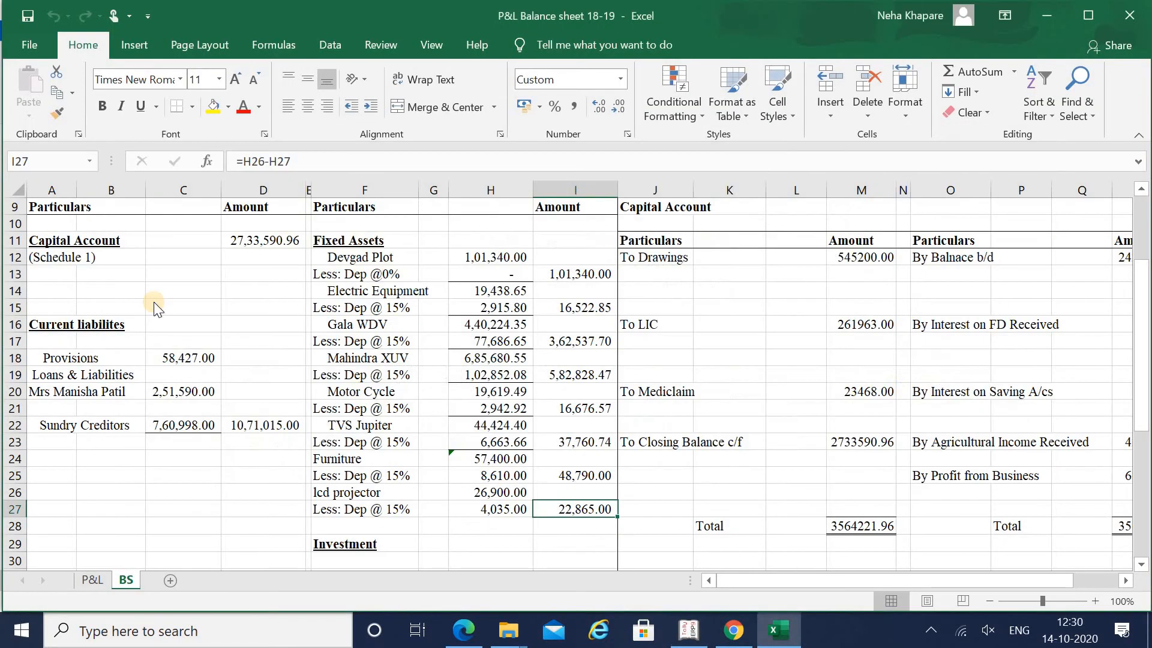
{"action": "key", "text": "alt+Tab"}
{"action": "key", "text": "Return"}
{"action": "key", "text": "Return"}
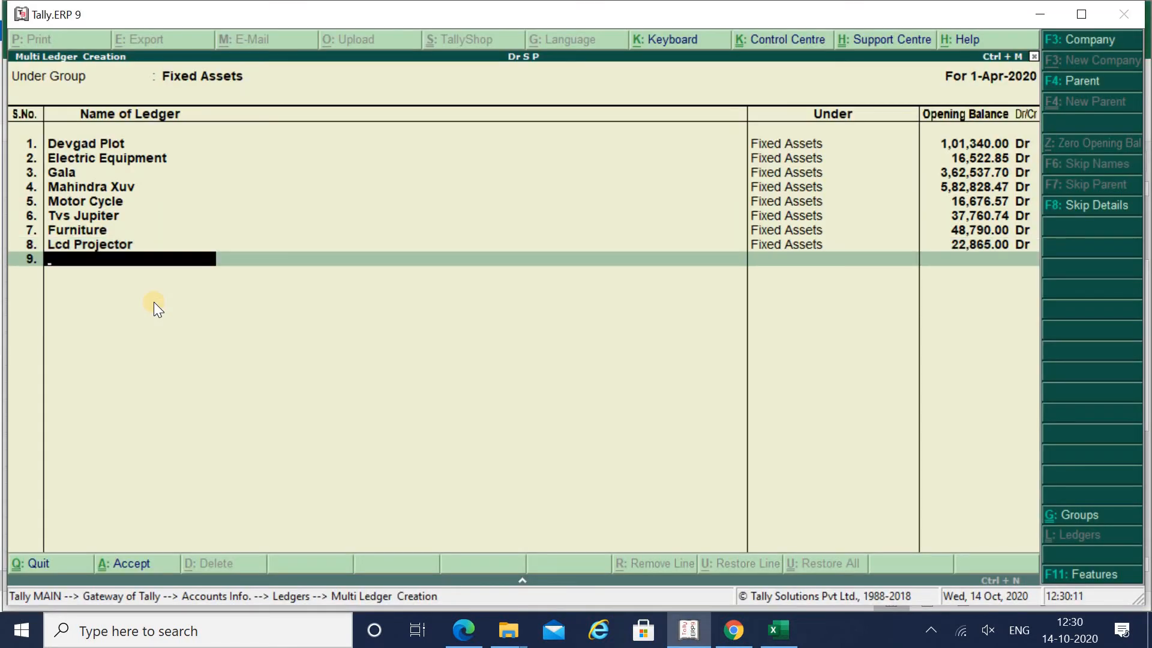
- Review the remaining balance sheet amounts against the fixed-asset ledger list
{"action": "key", "text": "alt+Tab"}
{"action": "key", "text": "Down"}
{"action": "key", "text": "Down"}
{"action": "key", "text": "Down"}
{"action": "key", "text": "Down"}
{"action": "key", "text": "Down"}
{"action": "key", "text": "Down"}
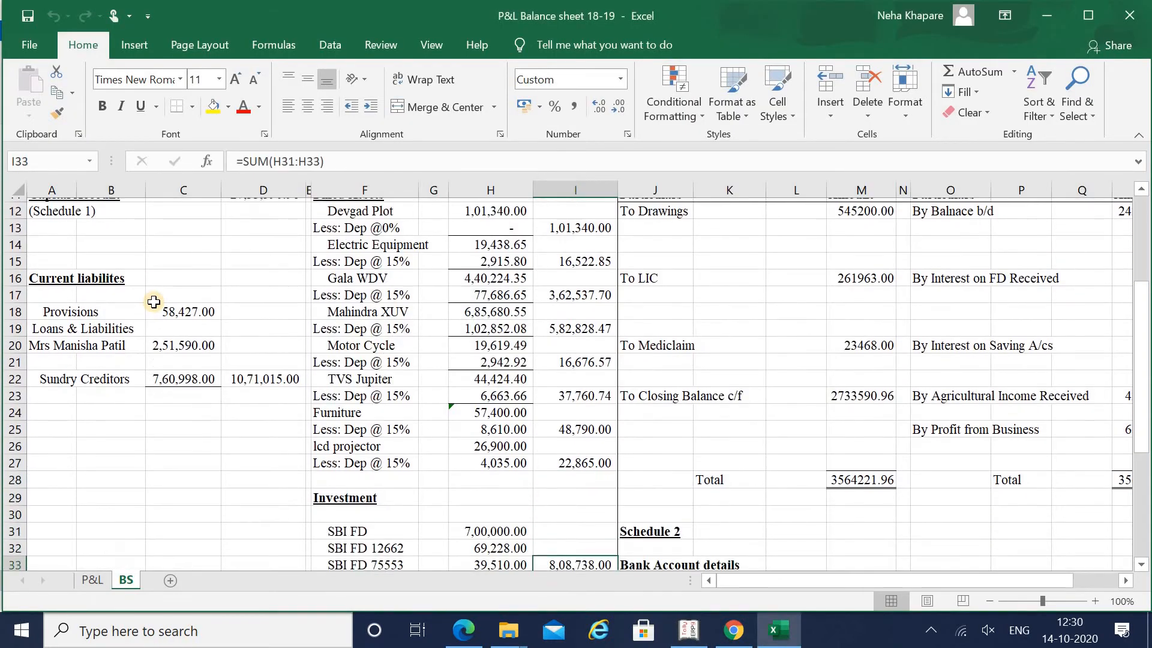
{"action": "key", "text": "Up"}
{"action": "key", "text": "Up"}
{"action": "key", "text": "Up"}
{"action": "key", "text": "Up"}
{"action": "key", "text": "Up"}
{"action": "key", "text": "Up"}
{"action": "key", "text": "Up"}
{"action": "key", "text": "Up"}
{"action": "key", "text": "Up"}
{"action": "key", "text": "Up"}
{"action": "key", "text": "Up"}
{"action": "key", "text": "Up"}
{"action": "key", "text": "Up"}
{"action": "key", "text": "Up"}
{"action": "key", "text": "Up"}
{"action": "key", "text": "Up"}
{"action": "key", "text": "Up"}
{"action": "key", "text": "Up"}
{"action": "key", "text": "Up"}
{"action": "key", "text": "Up"}
{"action": "key", "text": "Down"}
{"action": "key", "text": "Down"}
{"action": "key", "text": "Down"}
{"action": "key", "text": "Down"}
{"action": "key", "text": "Down"}
{"action": "key", "text": "Down"}
{"action": "key", "text": "Down"}
{"action": "key", "text": "Down"}
{"action": "key", "text": "Down"}
{"action": "key", "text": "Down"}
{"action": "key", "text": "Down"}
{"action": "key", "text": "Down"}
{"action": "key", "text": "Down"}
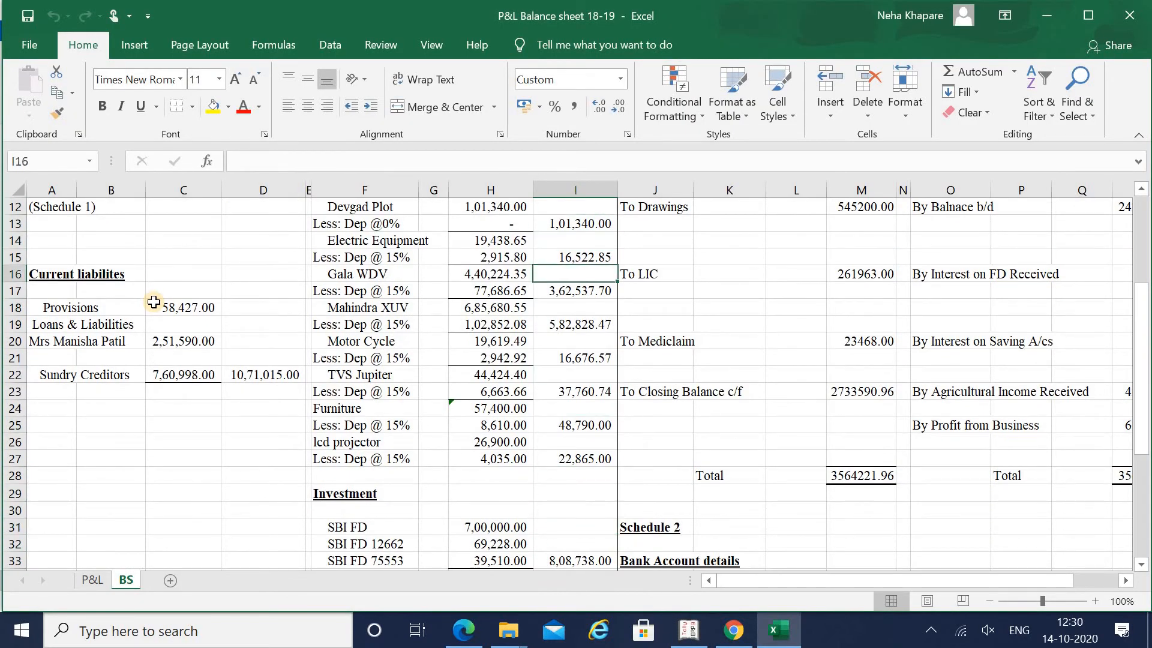
{"action": "key", "text": "alt+Tab"}
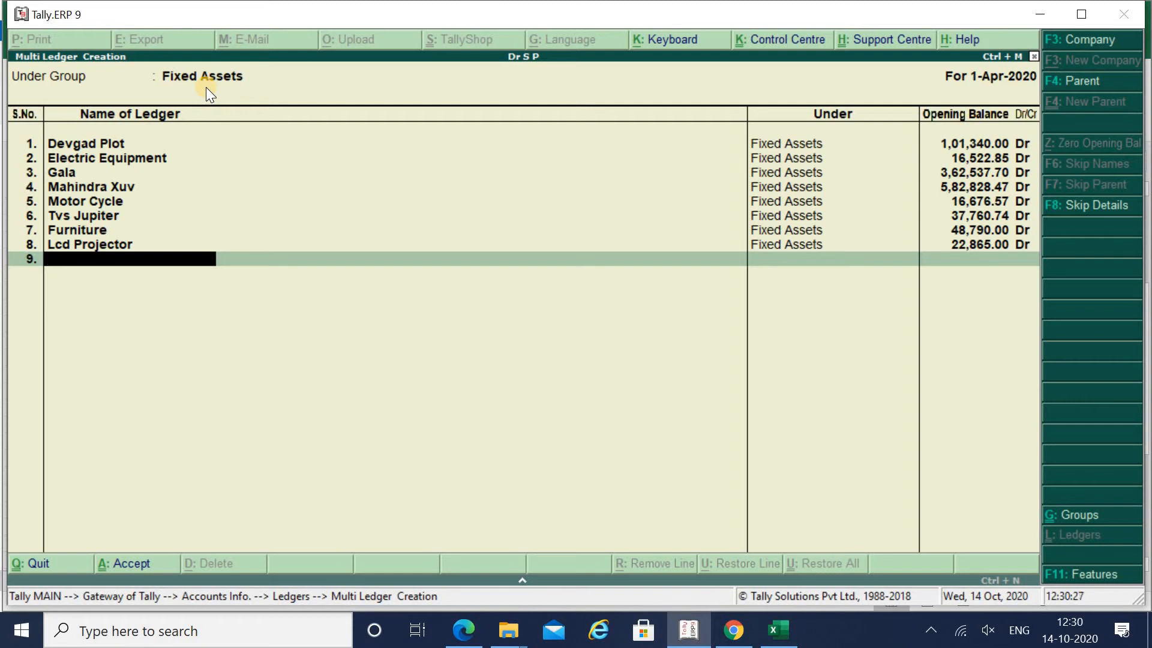
{"action": "key", "text": "alt+Tab"}
{"action": "key", "text": "alt+Tab"}
- Save the fixed-asset ledgers and review the Investment section of the balance sheet
{"action": "key", "text": "Return"}
{"action": "key", "text": "Return"}
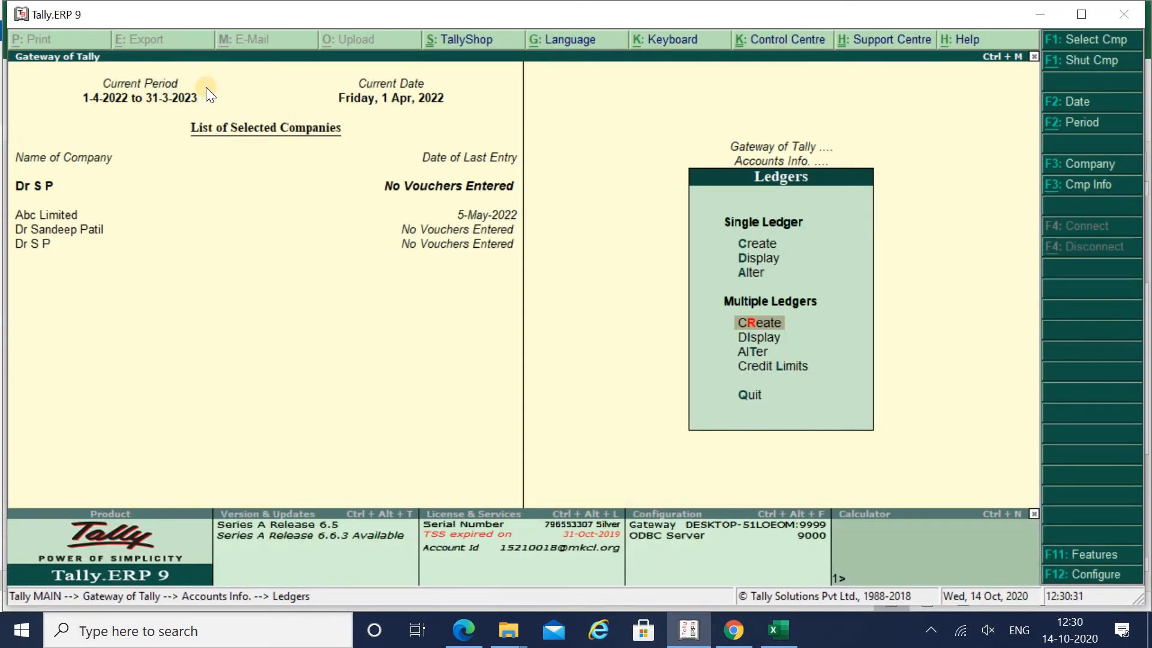
{"action": "key", "text": "alt+Tab"}
{"action": "key", "text": "Down"}
{"action": "key", "text": "Down"}
{"action": "key", "text": "Down"}
{"action": "key", "text": "Down"}
{"action": "key", "text": "Down"}
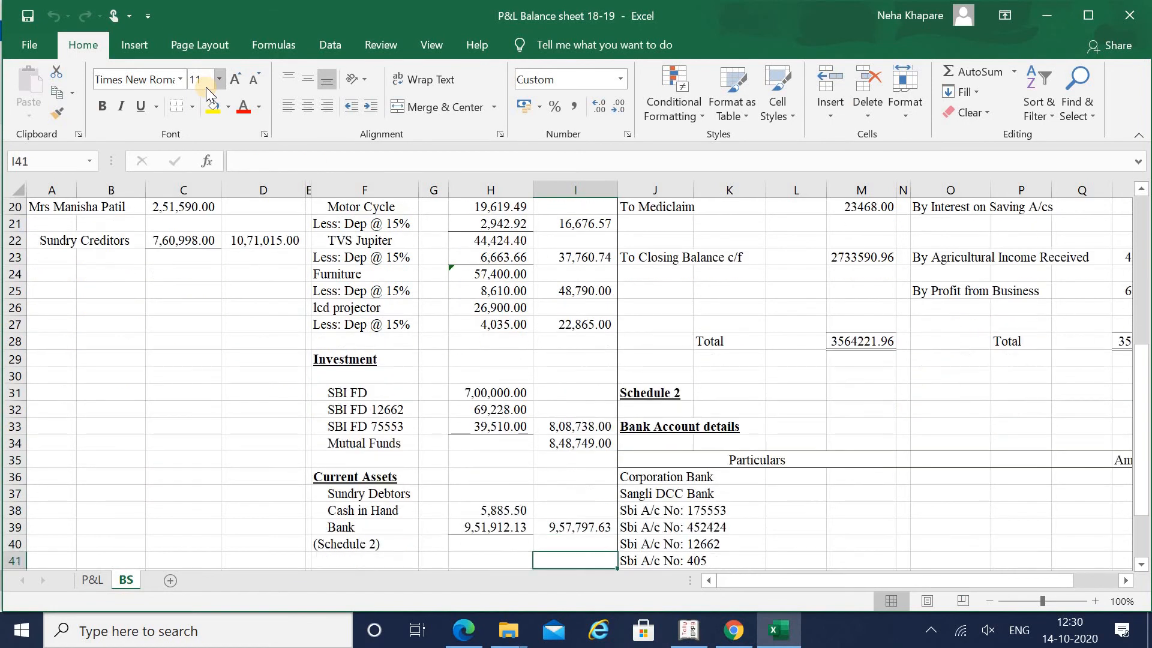
{"action": "key", "text": "Up"}
{"action": "key", "text": "Up"}
{"action": "key", "text": "Up"}
{"action": "key", "text": "alt+Tab"}
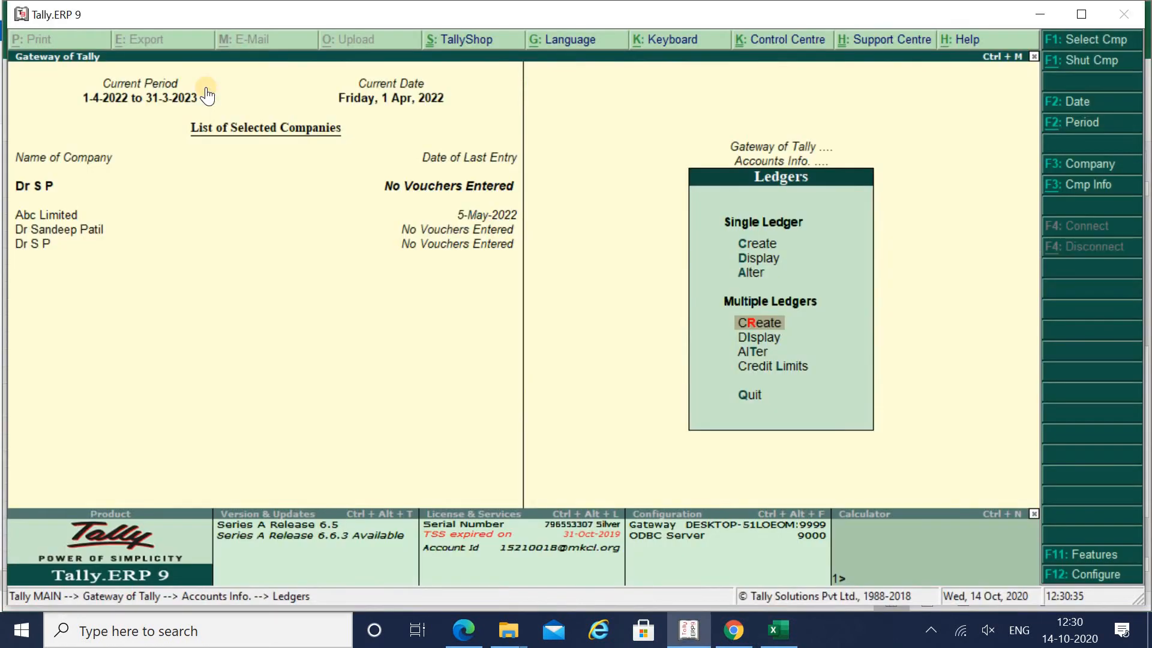
- Start multiple-ledger creation under Investments and add SBI FD, correcting the 'DBI FD' typo
{"action": "key", "text": "Return"}
{"action": "type", "text": "In"}
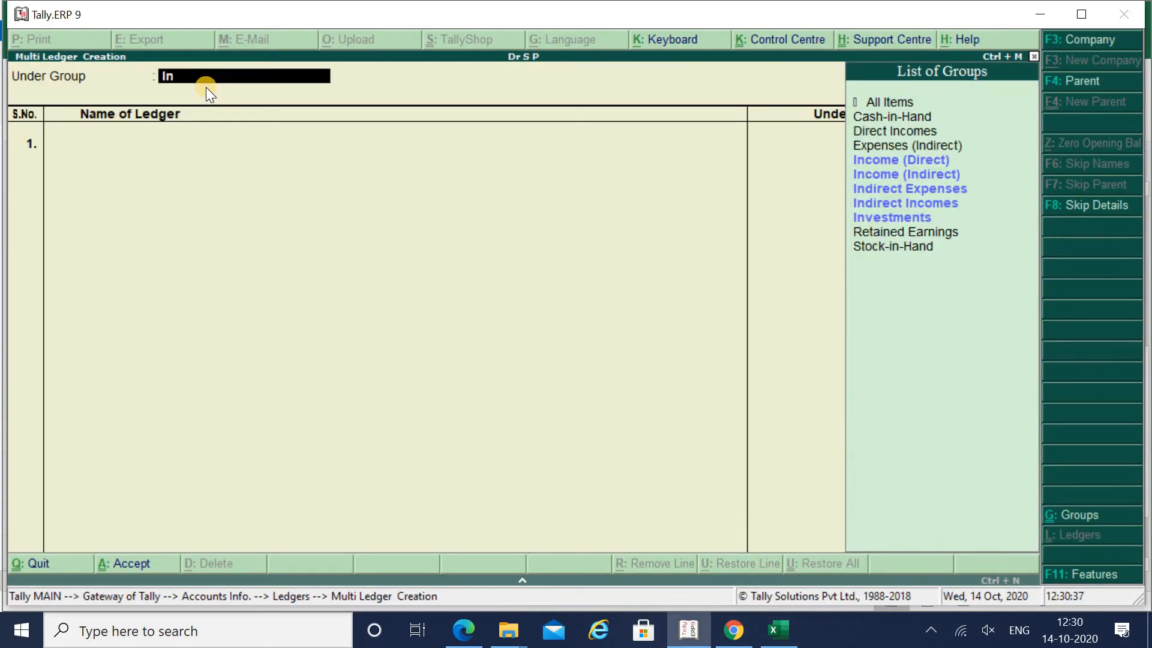
{"action": "key", "text": "Down"}
{"action": "key", "text": "Down"}
{"action": "key", "text": "Down"}
{"action": "key", "text": "Down"}
{"action": "key", "text": "Return"}
{"action": "key", "text": "alt+Tab"}
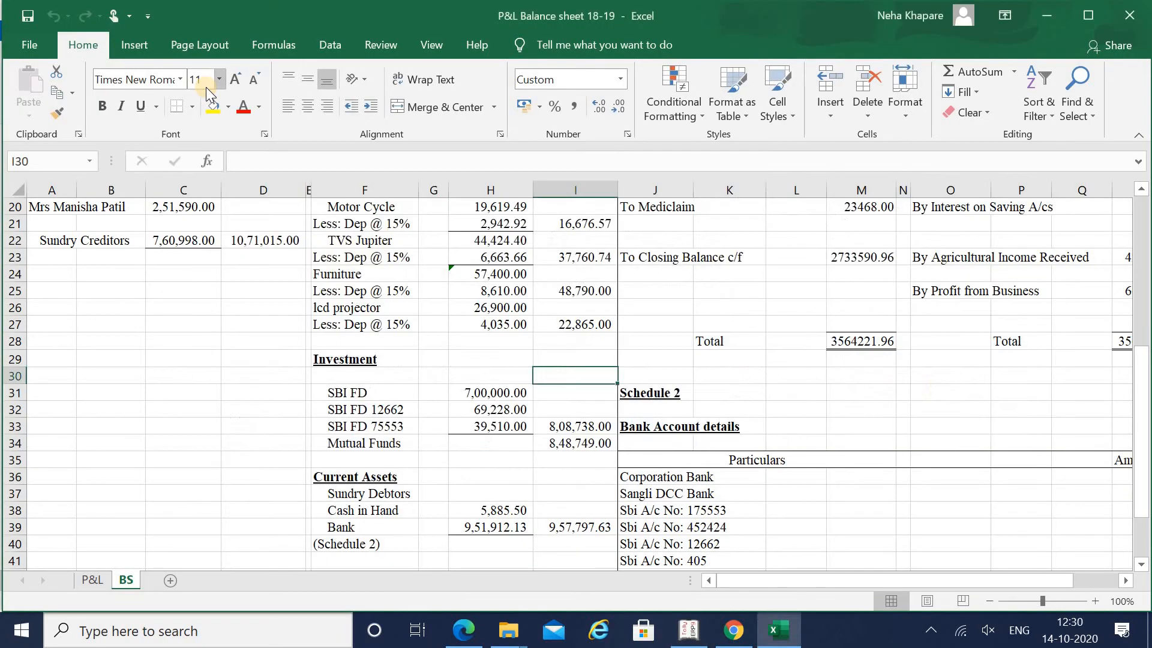
{"action": "key", "text": "alt+Tab"}
{"action": "type", "text": "DB"}
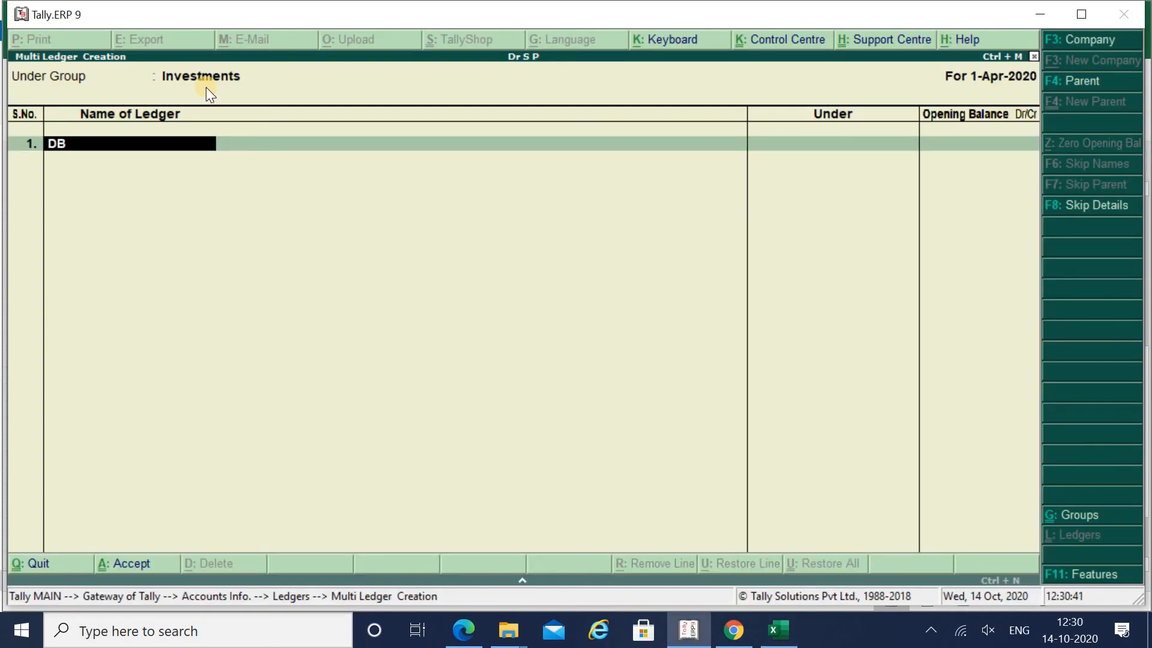
{"action": "type", "text": "I FD"}
{"action": "key", "text": "Return"}
{"action": "key", "text": "BackSpace"}
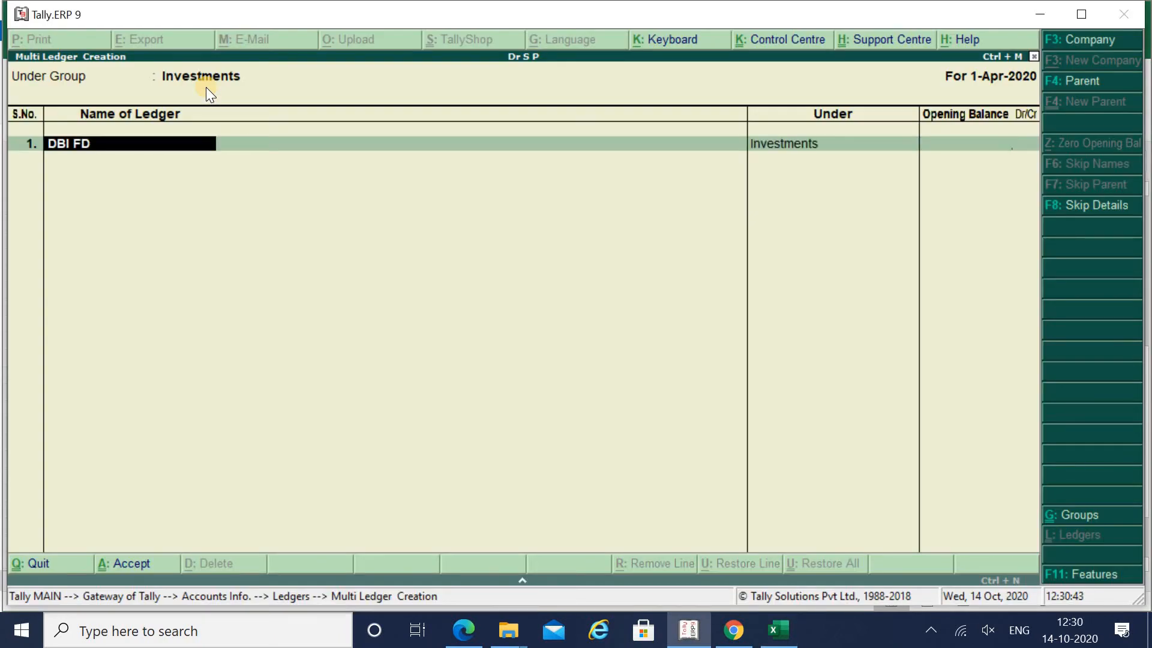
{"action": "type", "text": "SBI FD"}
{"action": "key", "text": "Return"}
- Give SBI FD an opening balance of 7,00,000.00 Dr
{"action": "key", "text": "alt+Tab"}
{"action": "key", "text": "Down"}
{"action": "key", "text": "Left"}
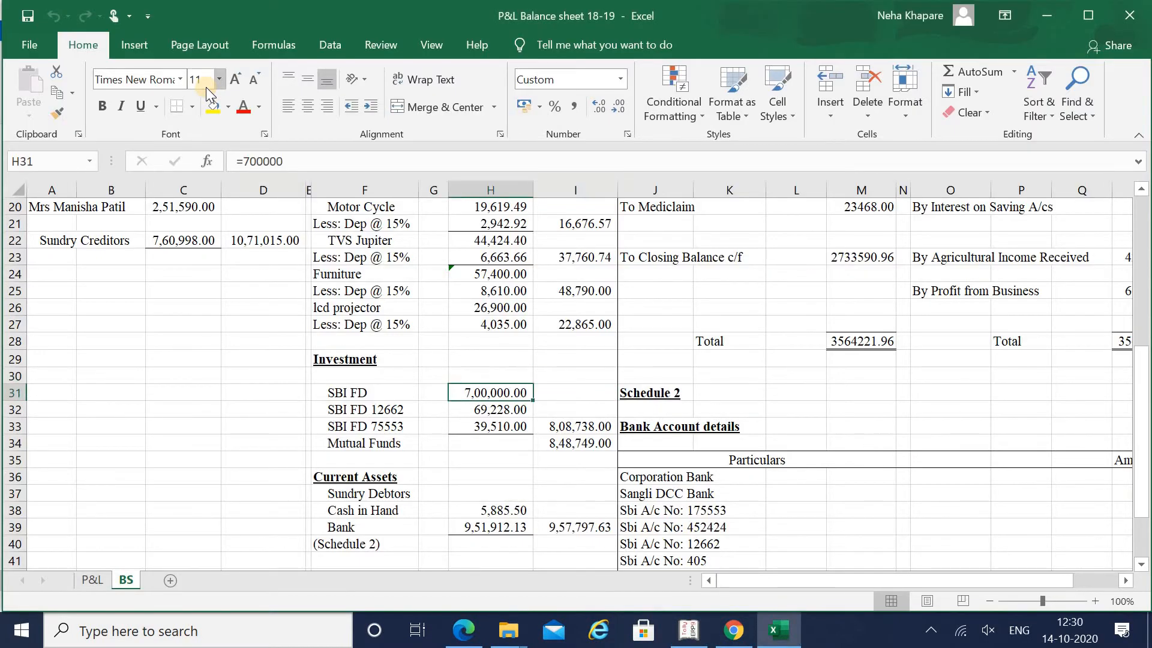
{"action": "key", "text": "alt+Tab"}
{"action": "type", "text": "700000"}
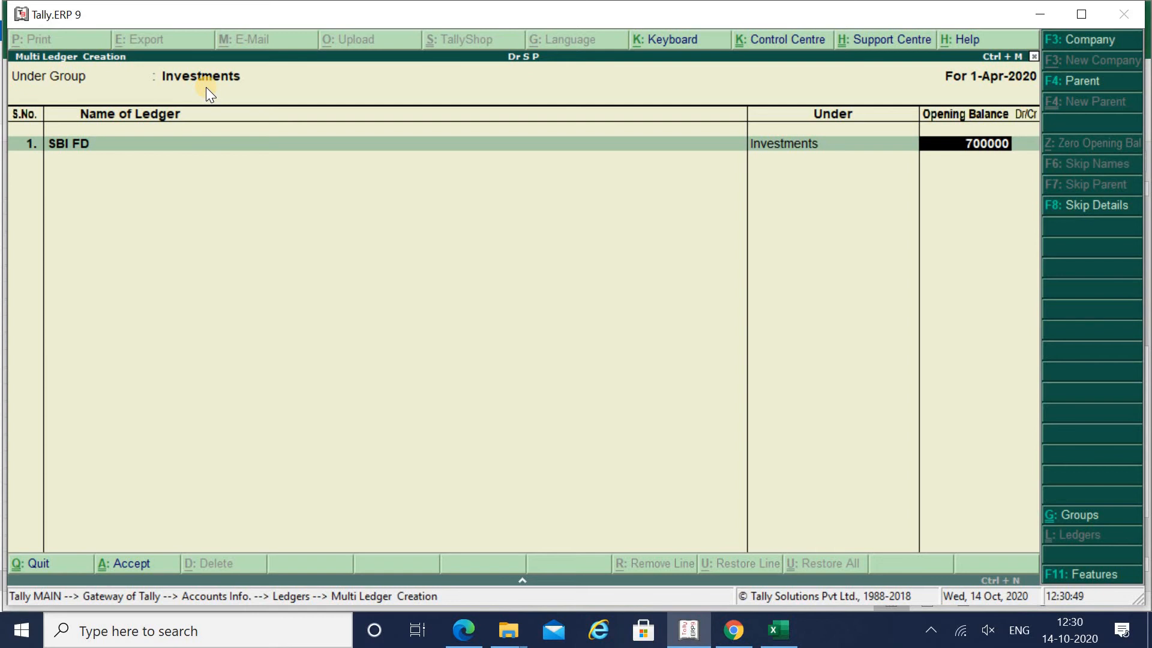
{"action": "key", "text": "Return"}
{"action": "key", "text": "Return"}
- Add the SBI FD 12662 ledger, checking its full name in the balance sheet
{"action": "key", "text": "alt+Tab"}
{"action": "key", "text": "Down"}
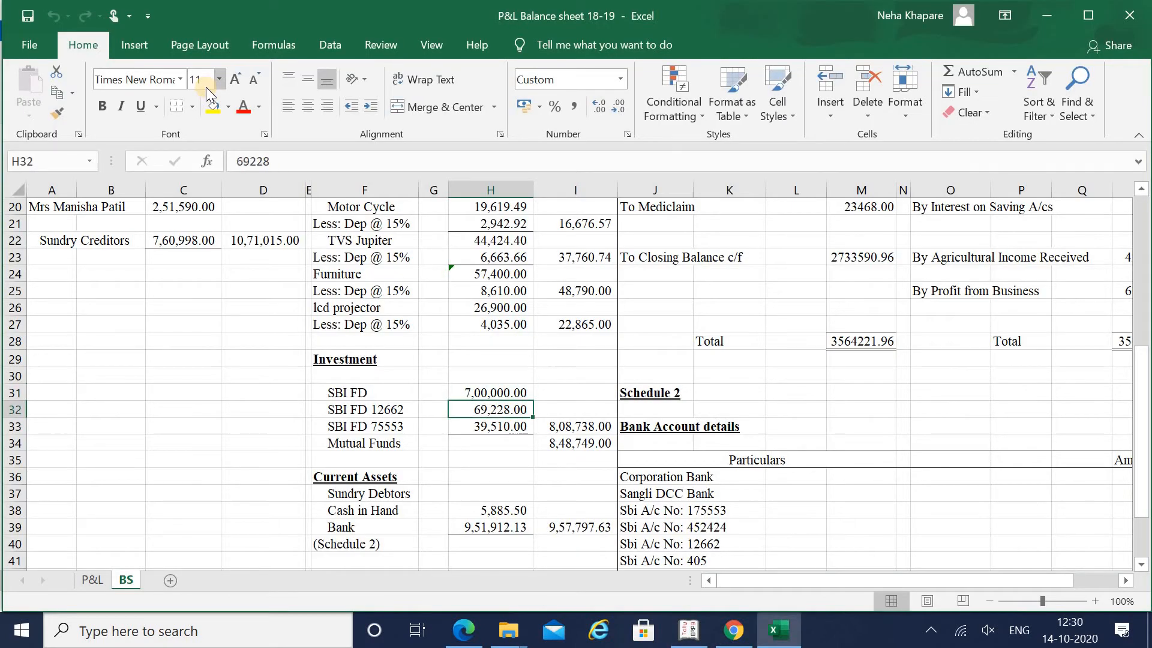
{"action": "key", "text": "Left"}
{"action": "key", "text": "alt+Tab"}
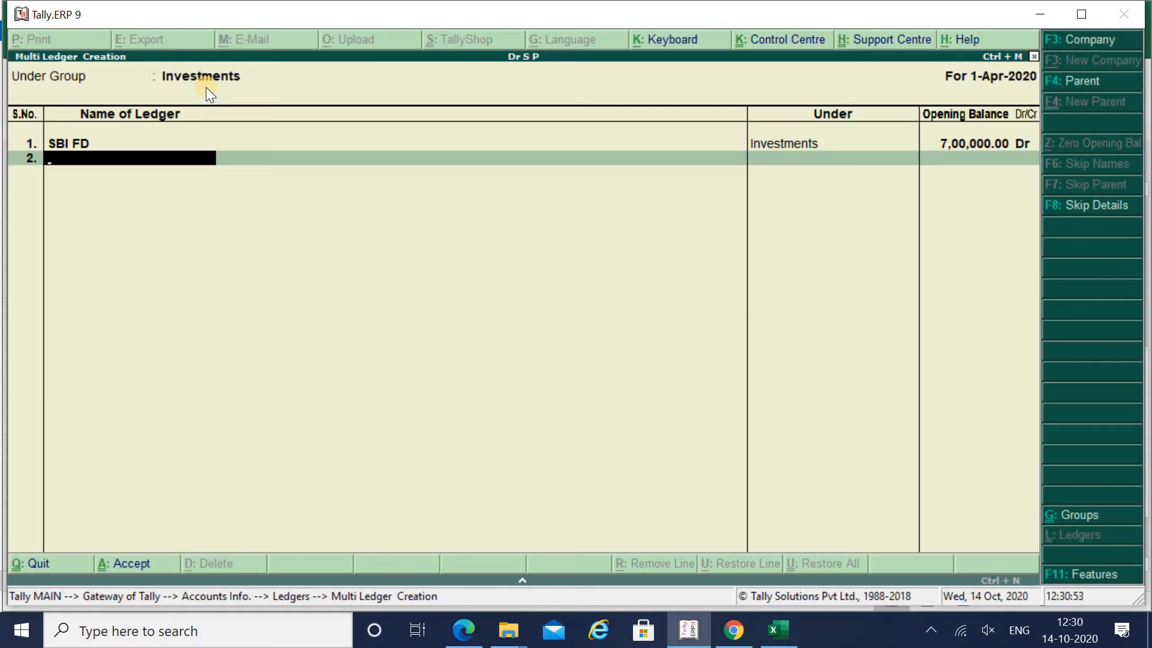
{"action": "key", "text": "alt+Tab"}
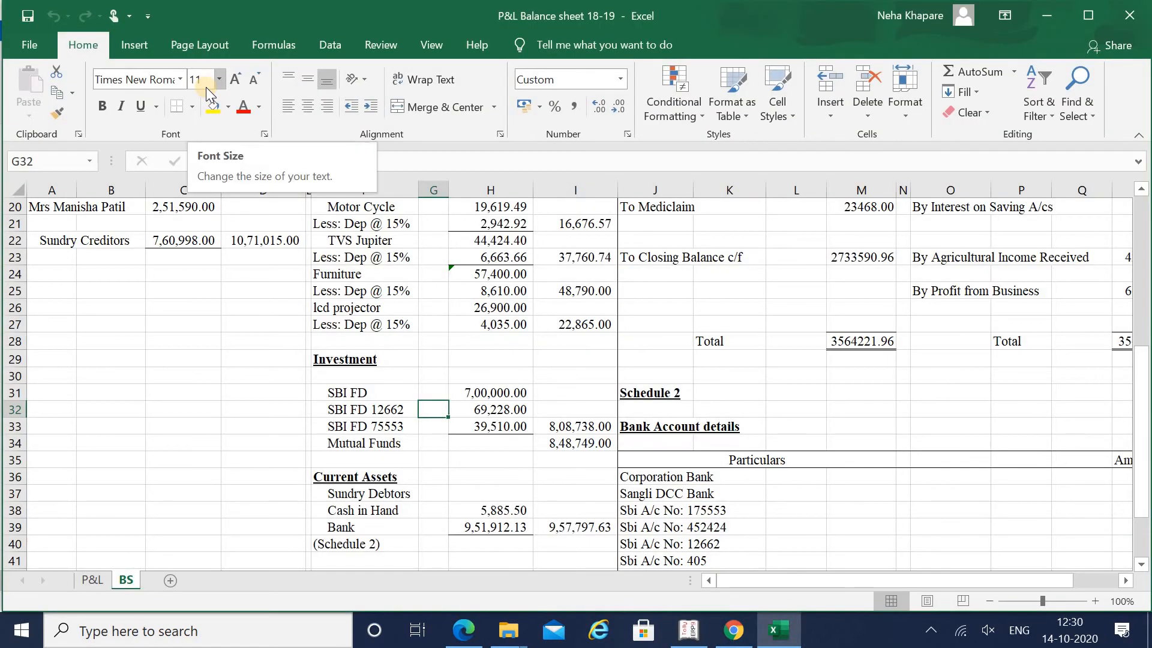
{"action": "key", "text": "alt+Tab"}
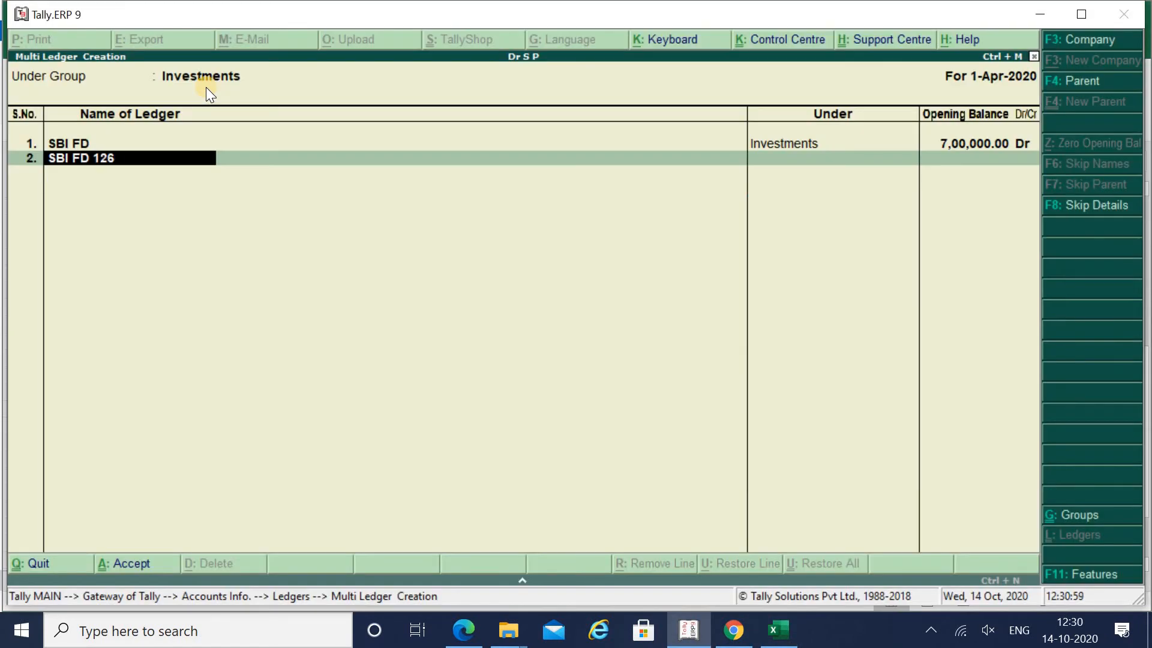
{"action": "key", "text": "Return"}
- Enter 69,228 Dr as SBI FD 12662's opening balance
{"action": "key", "text": "alt+Tab"}
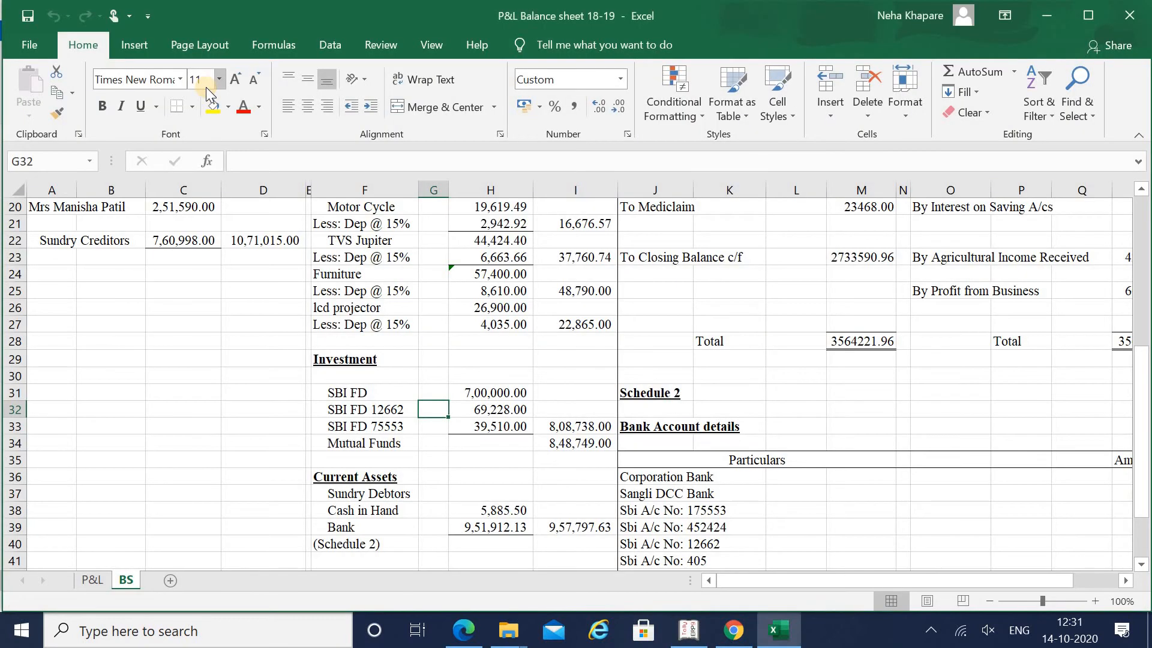
{"action": "key", "text": "alt+Tab"}
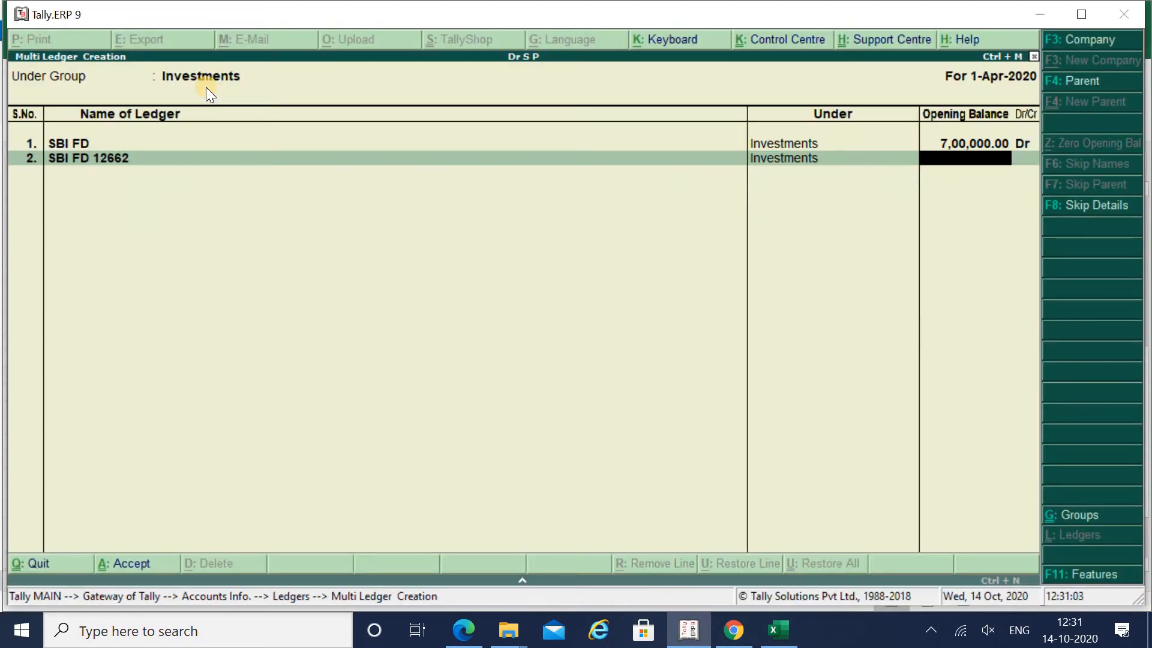
{"action": "type", "text": "69,228"}
{"action": "key", "text": "alt+Tab"}
{"action": "key", "text": "alt+Tab"}
{"action": "key", "text": "Return"}
- Add the Sbi FD 75553 ledger, fixing the mistyped letters in its name
{"action": "key", "text": "alt+Tab"}
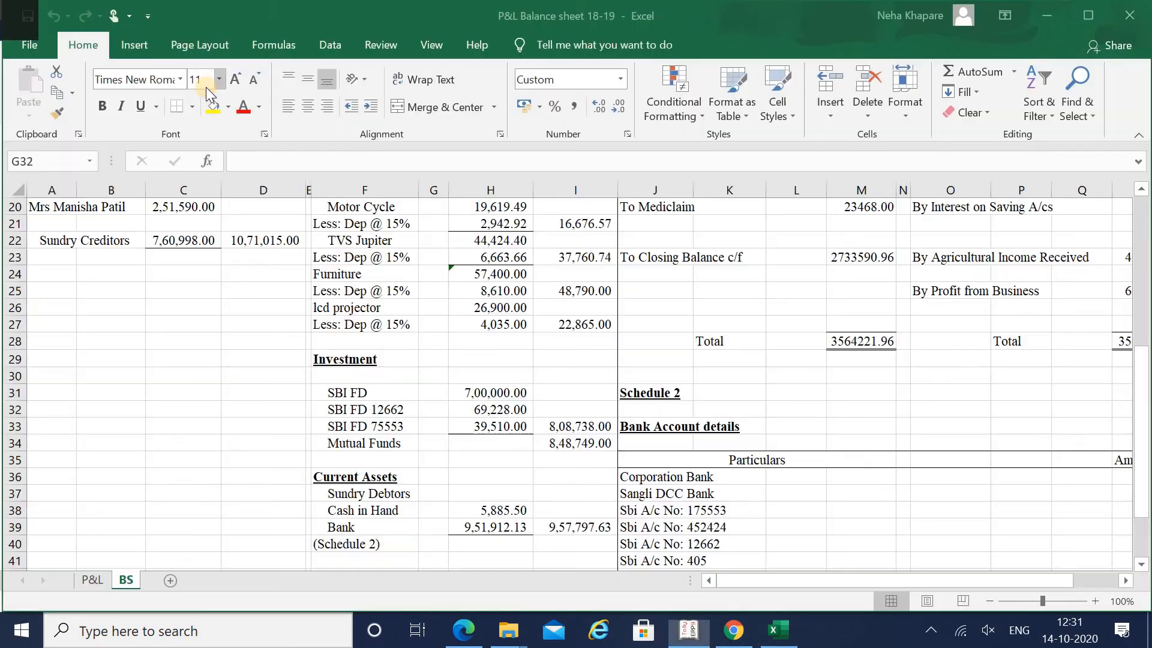
{"action": "key", "text": "Down"}
{"action": "key", "text": "Left"}
{"action": "key", "text": "alt+Tab"}
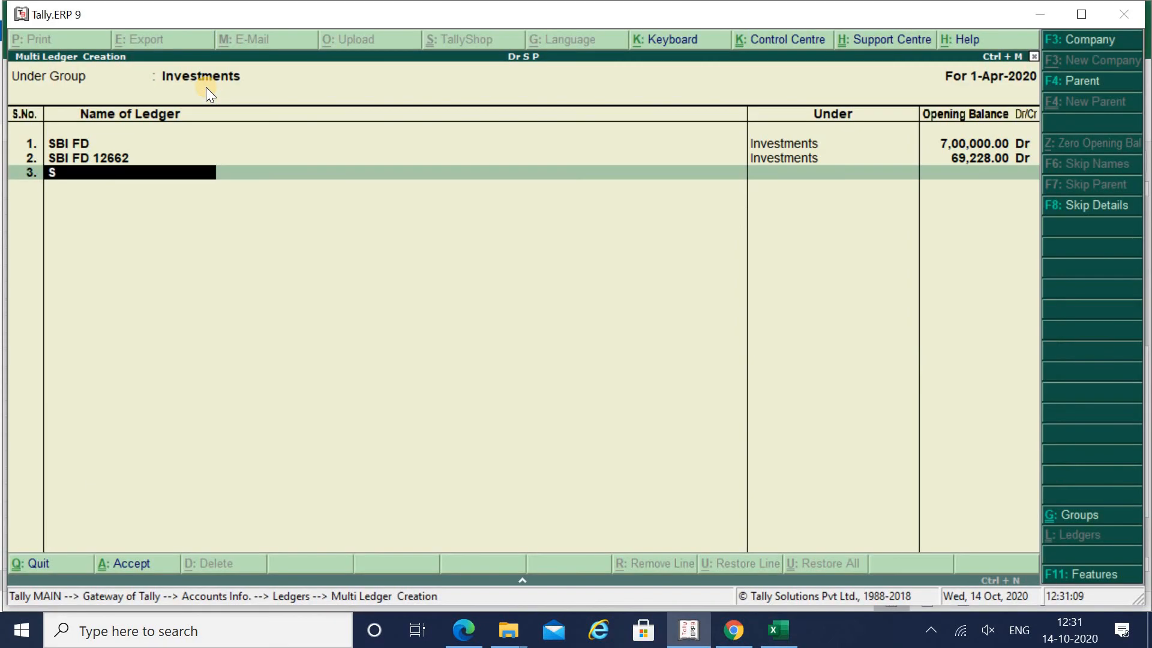
{"action": "key", "text": "BackSpace"}
{"action": "key", "text": "BackSpace"}
{"action": "key", "text": "alt+Tab"}
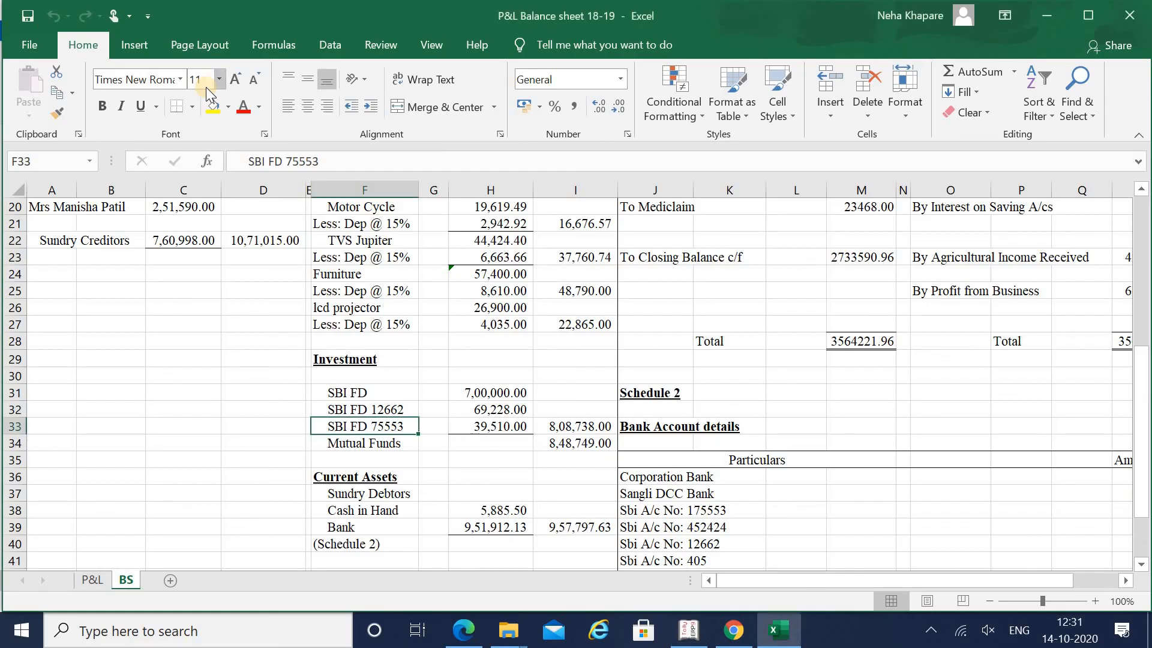
{"action": "key", "text": "alt+Tab"}
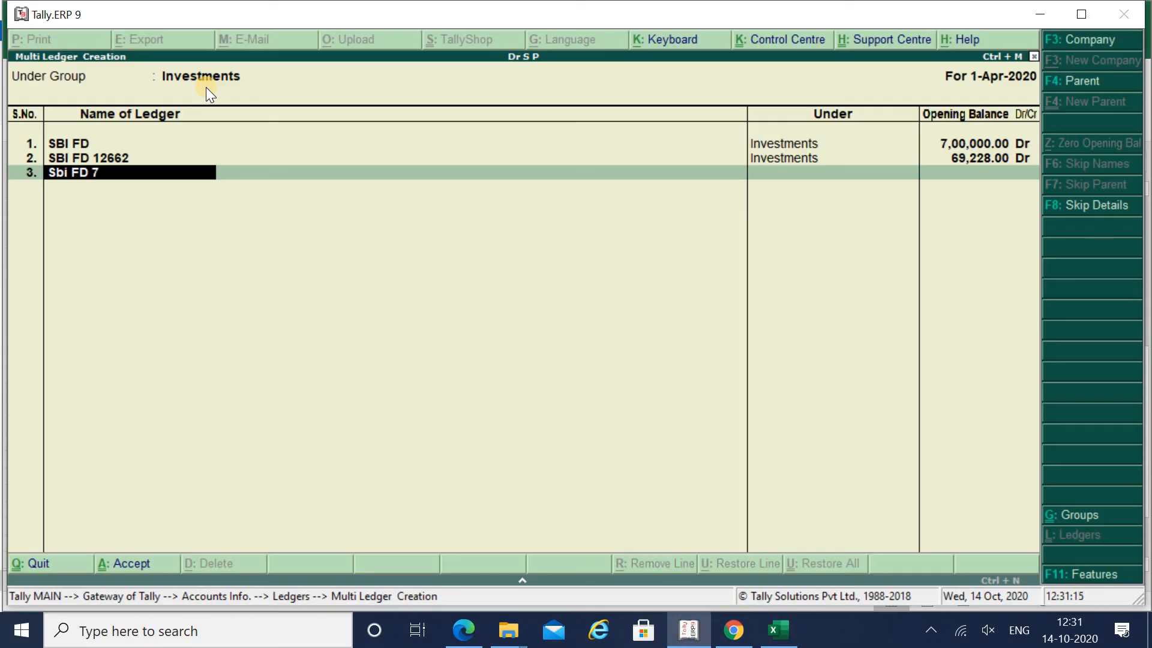
{"action": "key", "text": "Return"}
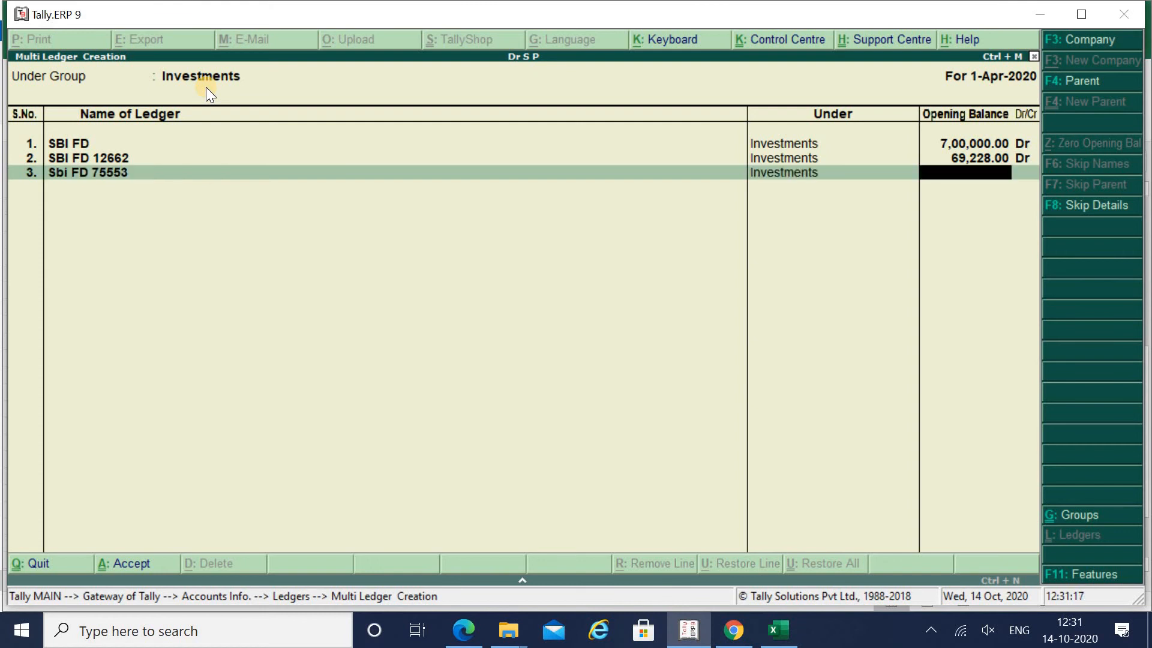
- Enter 39,510 Dr as Sbi FD 75553's opening balance
{"action": "key", "text": "alt+Tab"}
{"action": "key", "text": "alt+Tab"}
{"action": "type", "text": "39,"}
{"action": "type", "text": "510"}
{"action": "key", "text": "alt+Tab"}
{"action": "key", "text": "alt+Tab"}
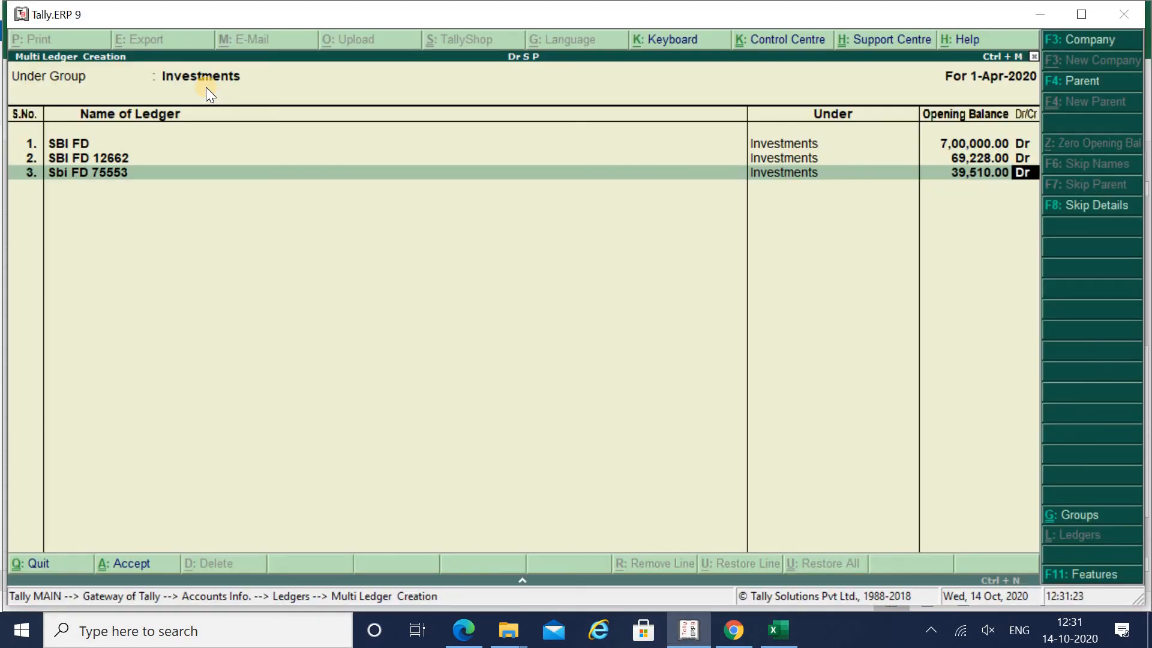
{"action": "key", "text": "Return"}
{"action": "key", "text": "alt+Tab"}
{"action": "key", "text": "alt+Tab"}
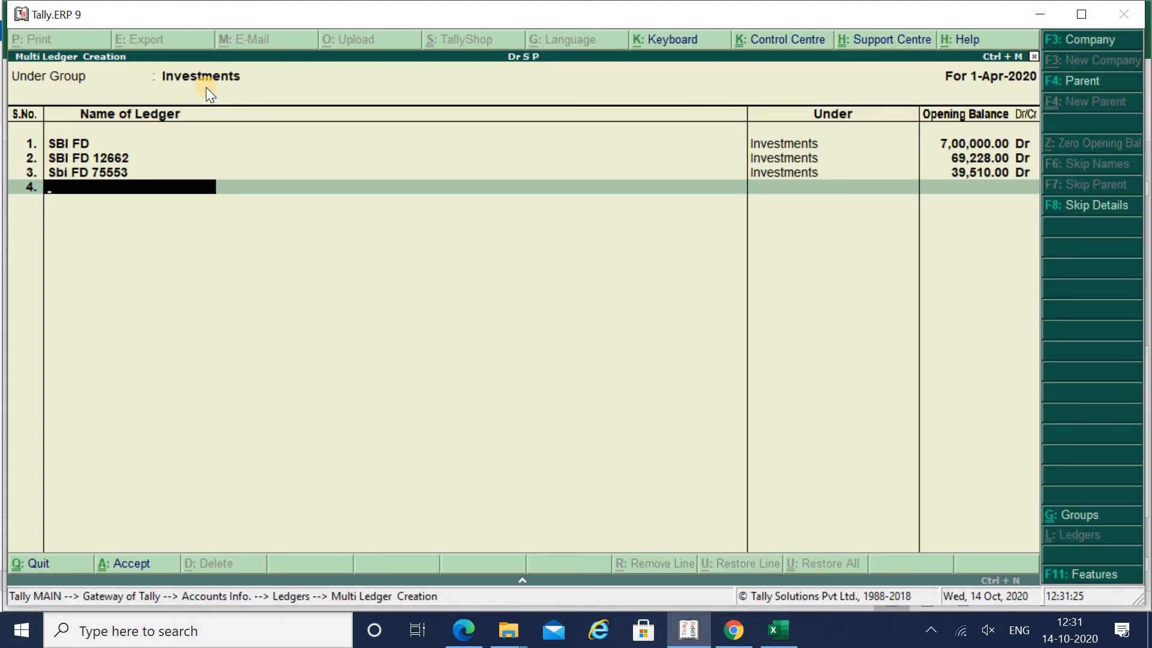
- Add the Mutual Funds ledger with an opening balance of 8,48,749 Dr
{"action": "type", "text": "Mutual Funds"}
{"action": "key", "text": "Return"}
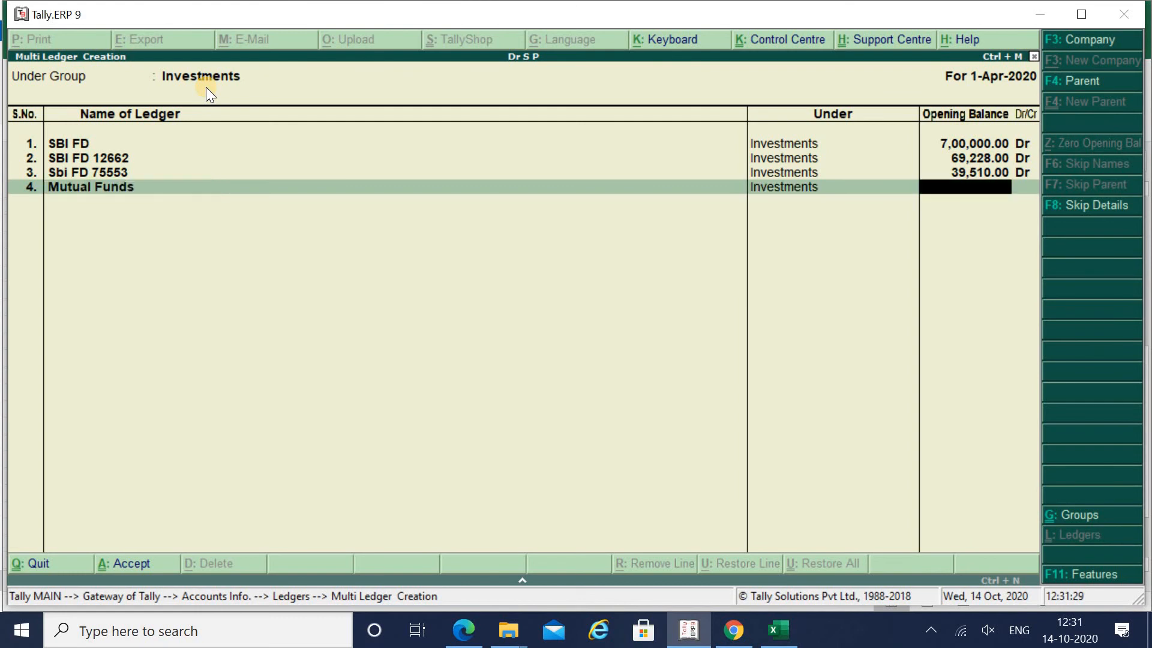
{"action": "key", "text": "alt+Tab"}
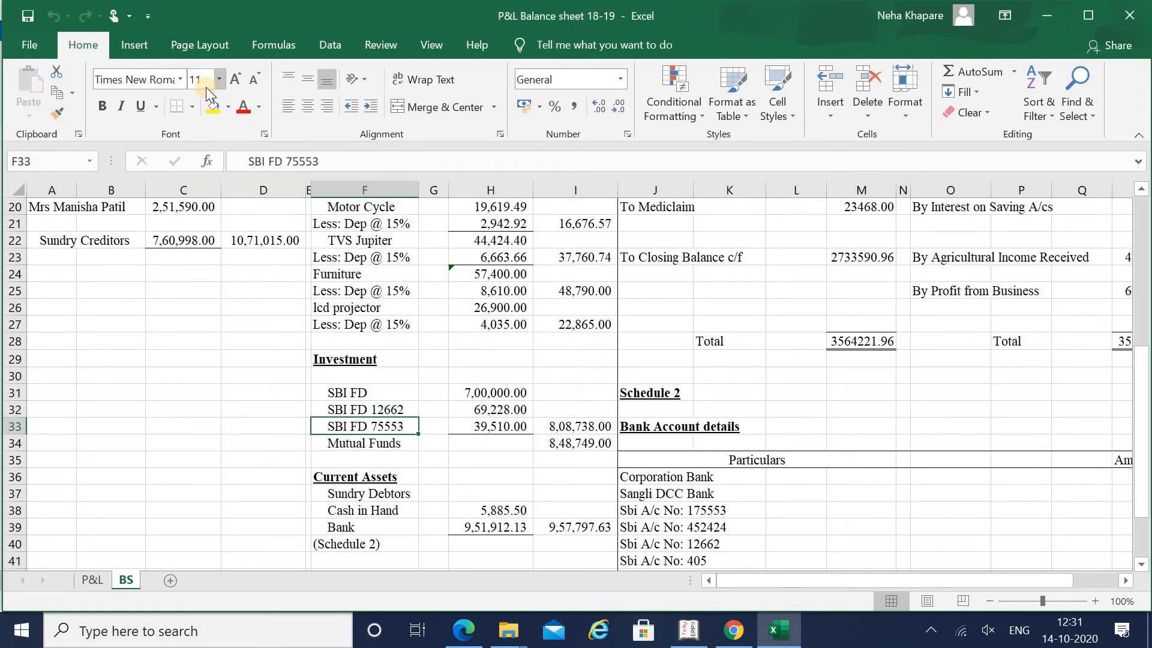
{"action": "key", "text": "alt+Tab"}
{"action": "type", "text": "8"}
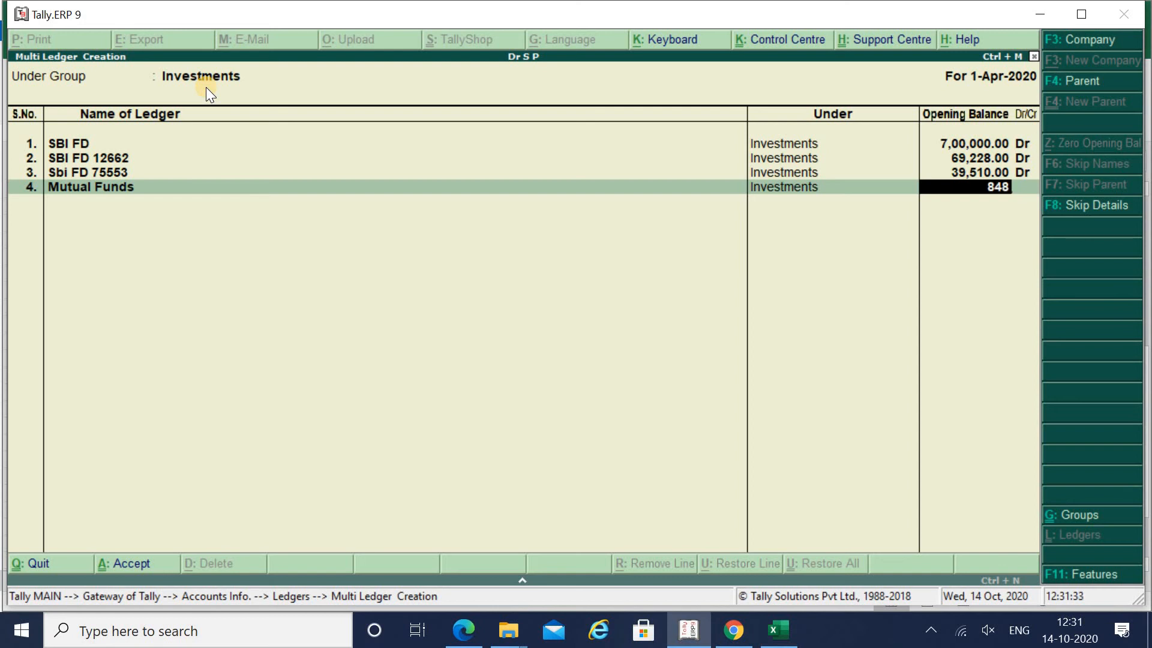
{"action": "type", "text": ",48,749"}
{"action": "key", "text": "Return"}
{"action": "key", "text": "Return"}
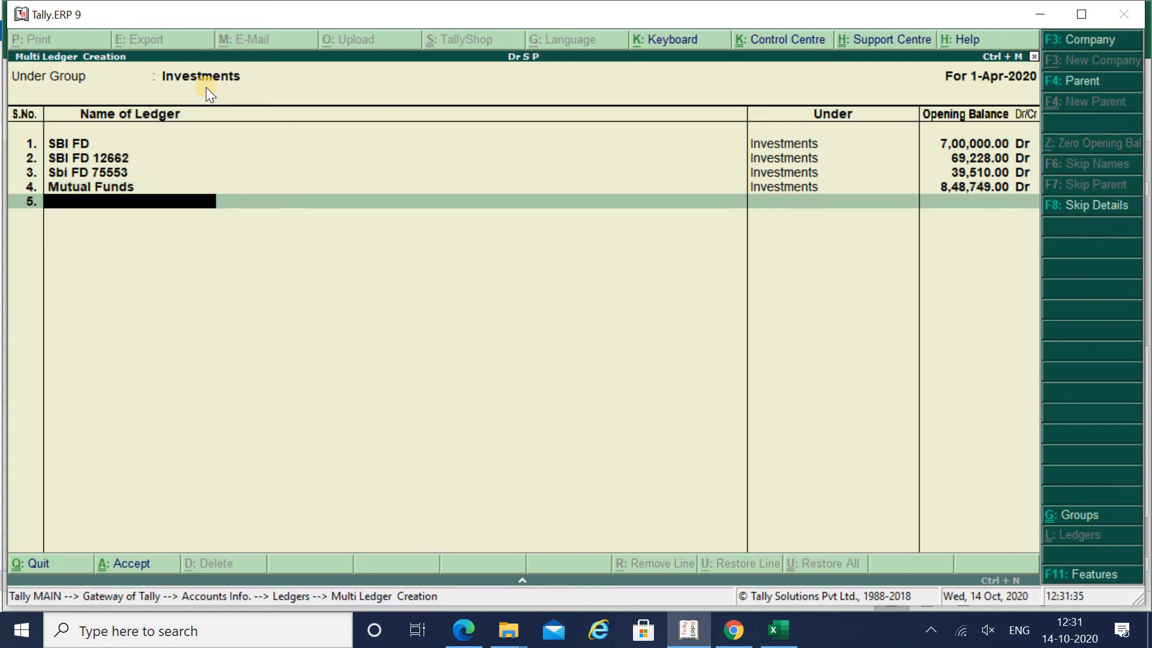
{"action": "key", "text": "alt+Tab"}
{"action": "key", "text": "Return"}
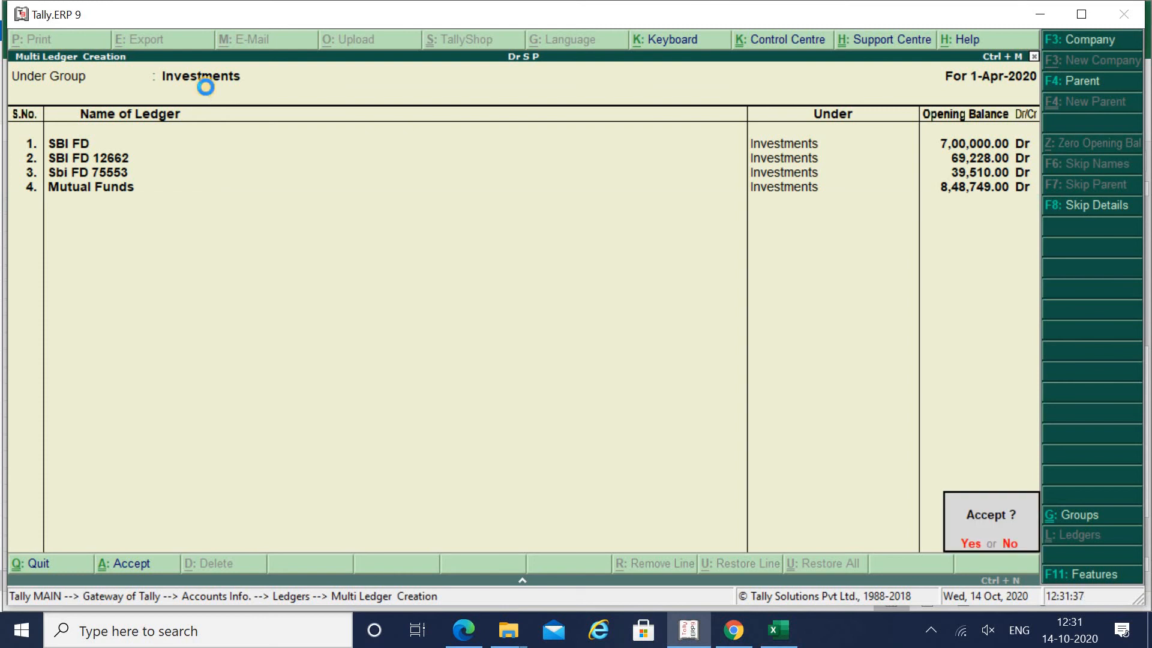
{"action": "key", "text": "alt+Tab"}
- Accept the SBI FD, SBI FD 12662, Sbi FD 75553 and Mutual Funds ledgers
{"action": "key", "text": "Down"}
{"action": "key", "text": "Down"}
{"action": "key", "text": "Down"}
{"action": "key", "text": "Down"}
{"action": "key", "text": "Down"}
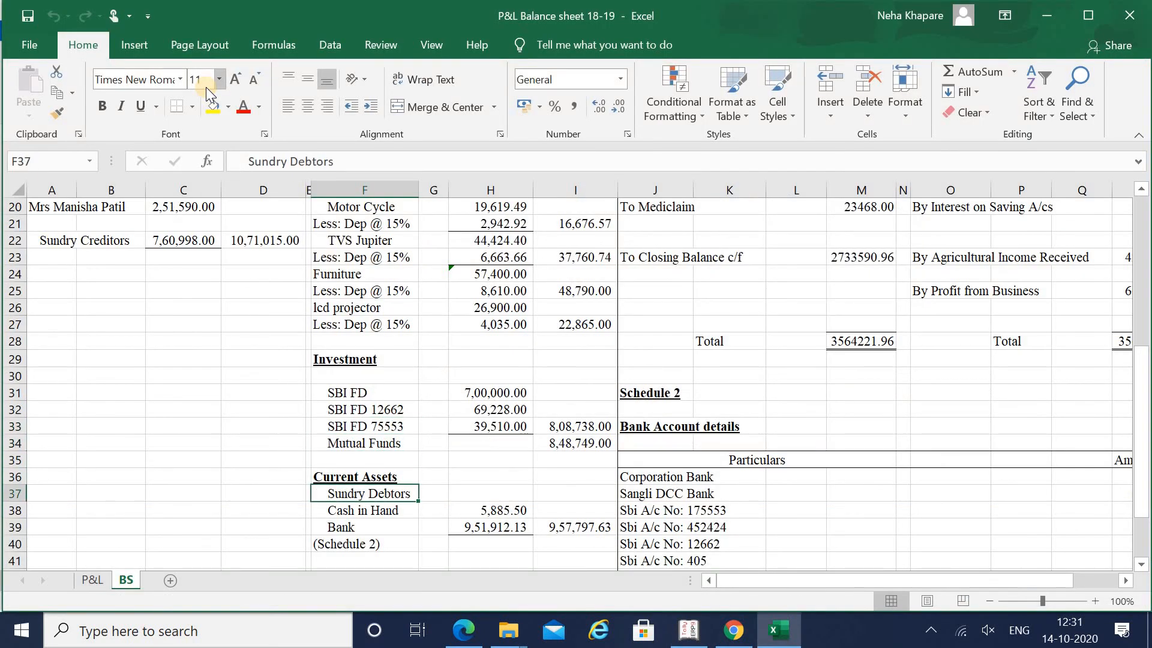
{"action": "key", "text": "alt+Tab"}
{"action": "key", "text": "Down"}
{"action": "key", "text": "Down"}
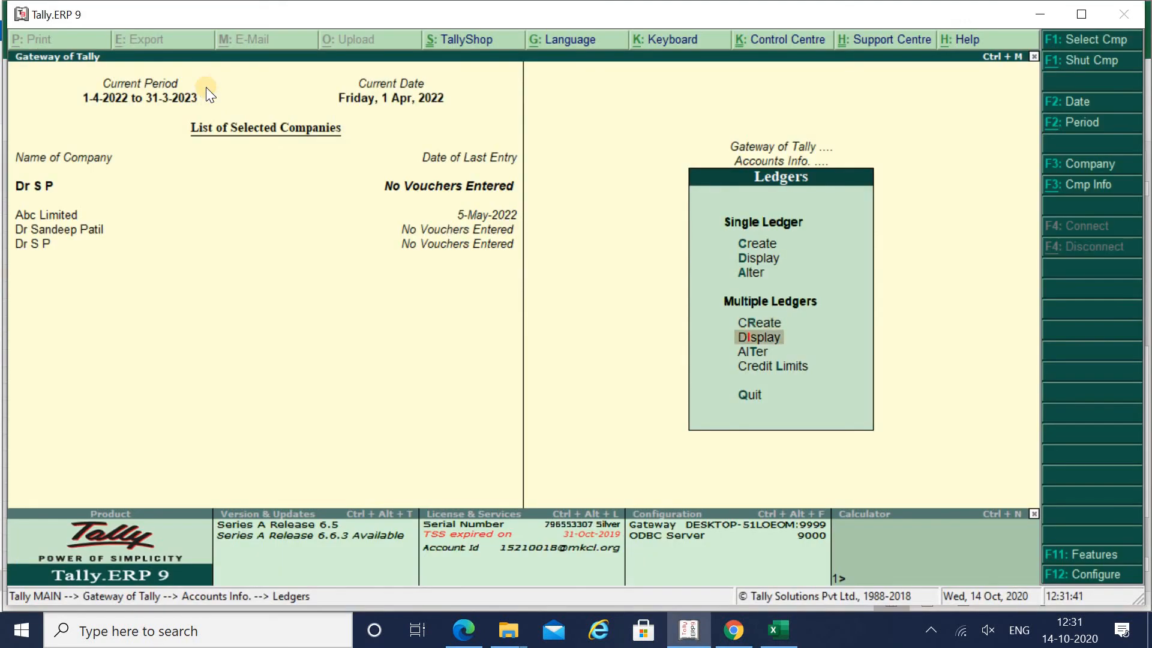
{"action": "key", "text": "Up"}
{"action": "key", "text": "Up"}
{"action": "key", "text": "Up"}
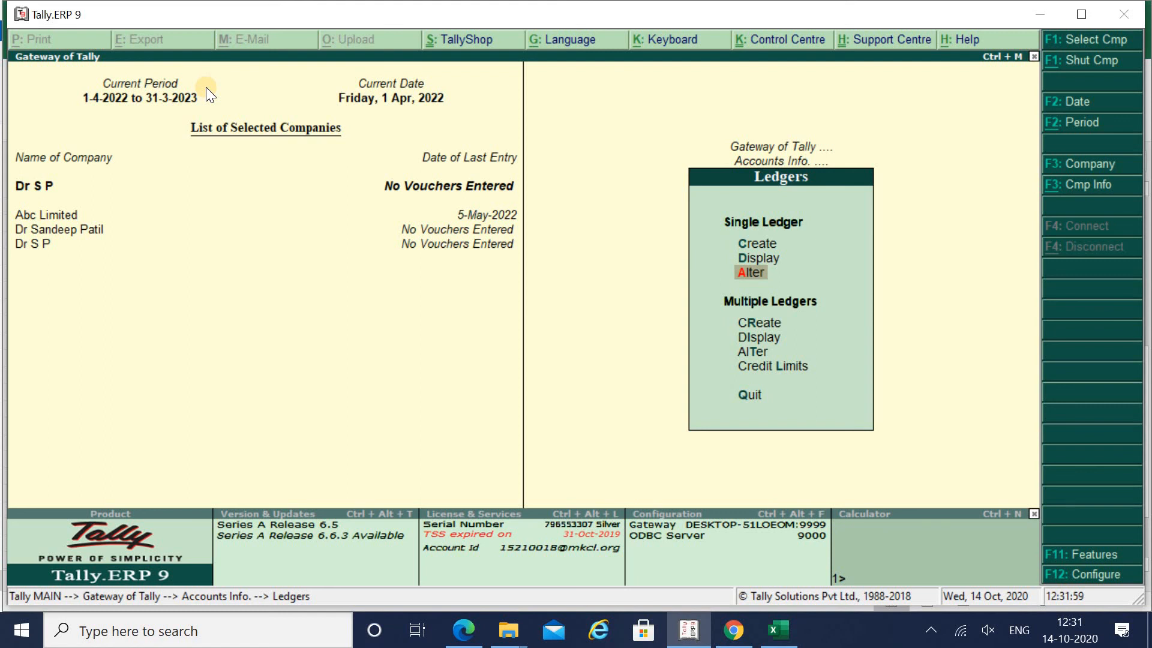
{"action": "key", "text": "alt+Tab"}
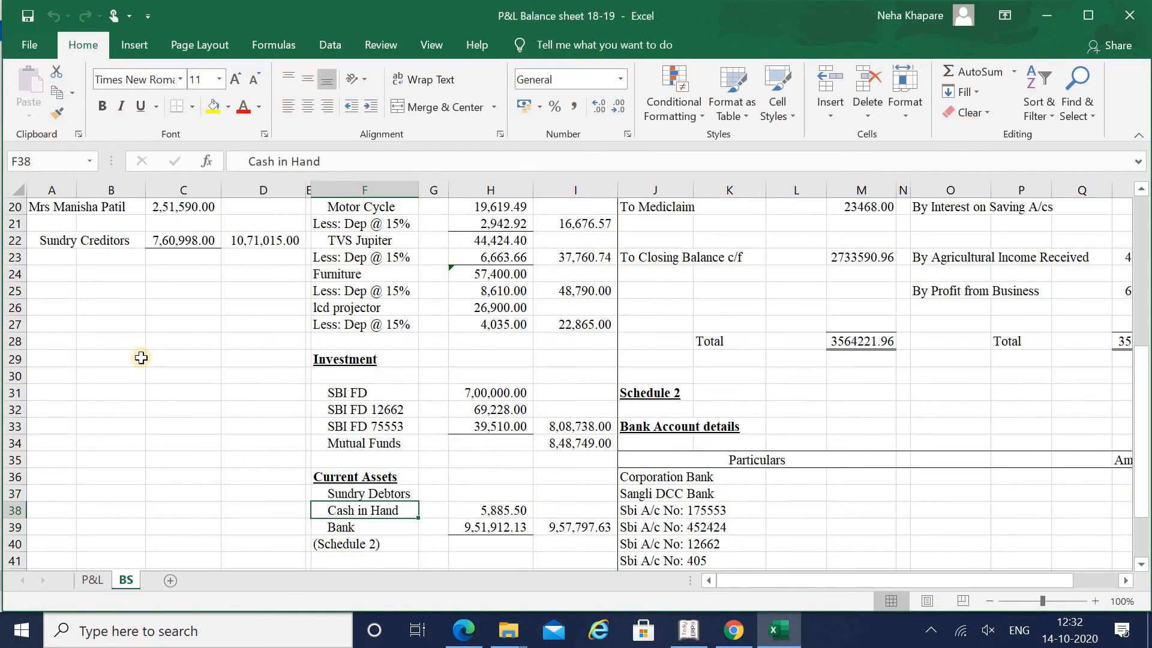
- Alter the Cash ledger's opening balance to 5,885.50 Dr, matching Cash in Hand in Excel
{"action": "key", "text": "alt+Tab"}
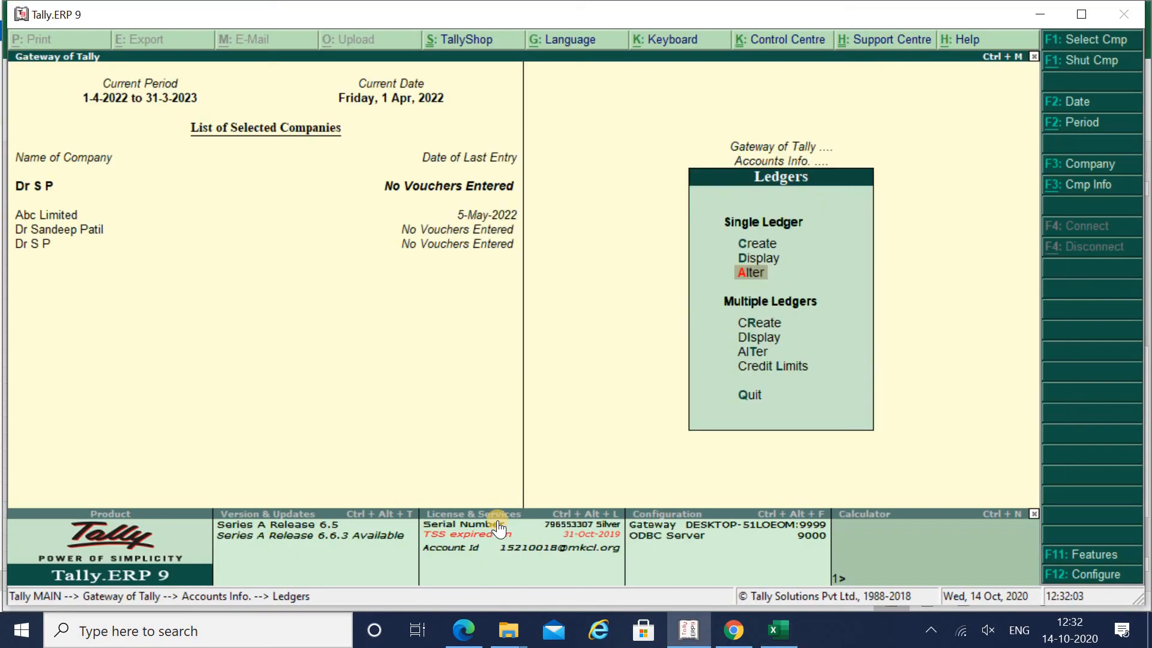
{"action": "key", "text": "Up"}
{"action": "key", "text": "Up"}
{"action": "key", "text": "Down"}
{"action": "key", "text": "Down"}
{"action": "key", "text": "Down"}
{"action": "key", "text": "Down"}
{"action": "key", "text": "Down"}
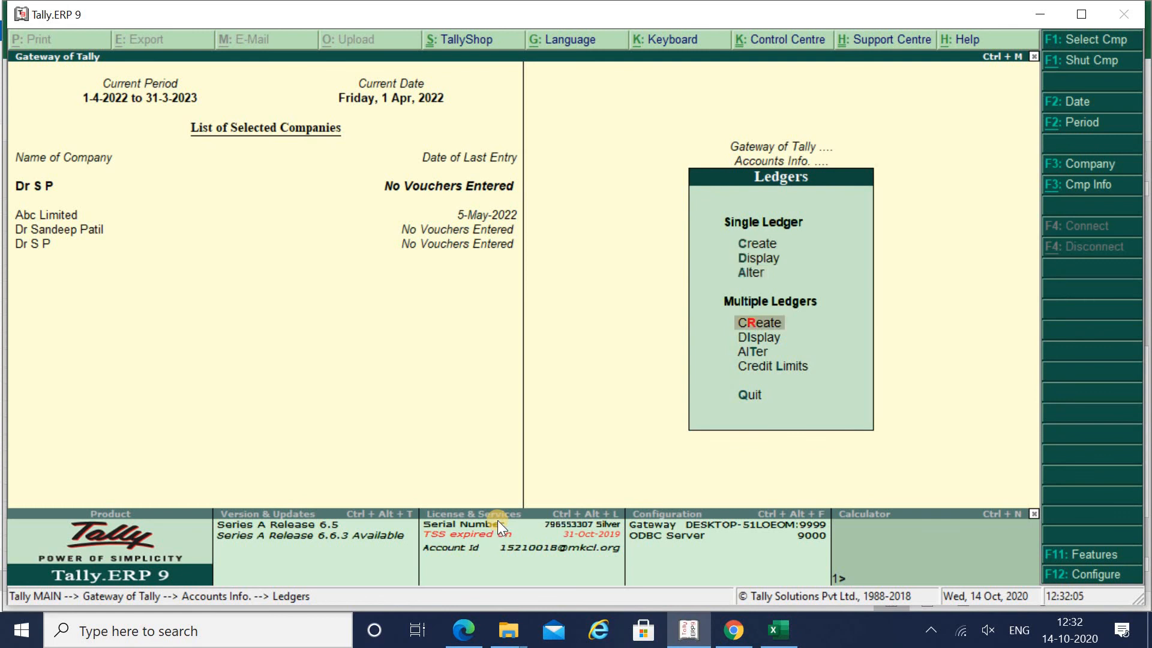
{"action": "key", "text": "Up"}
{"action": "key", "text": "Up"}
{"action": "key", "text": "Up"}
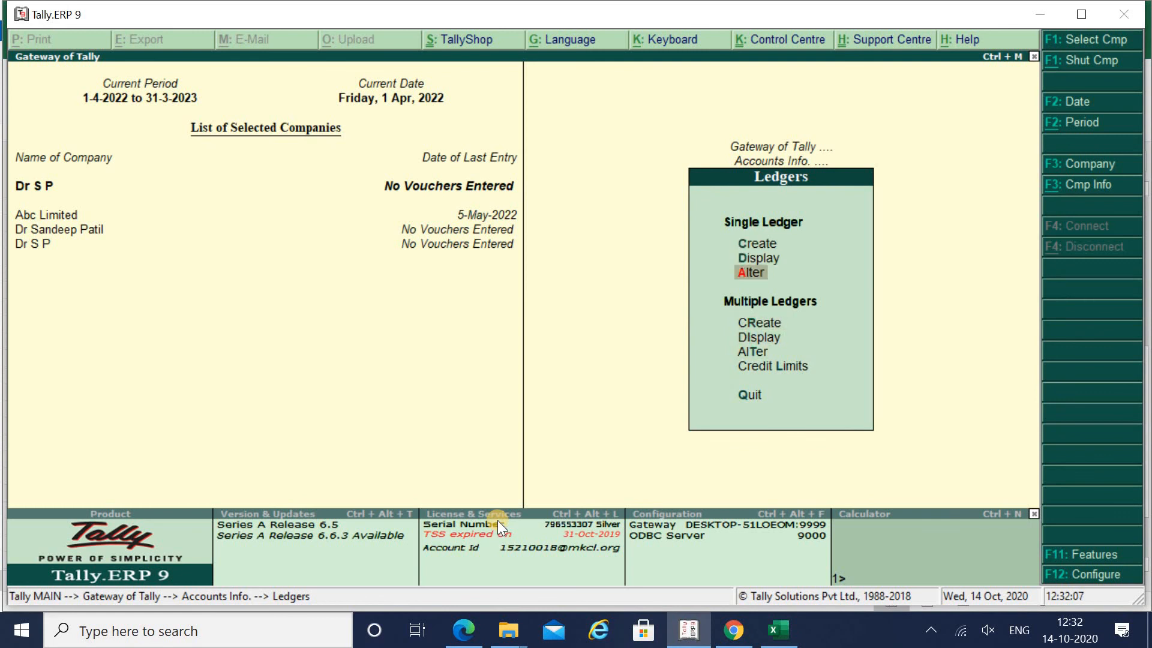
{"action": "key", "text": "Return"}
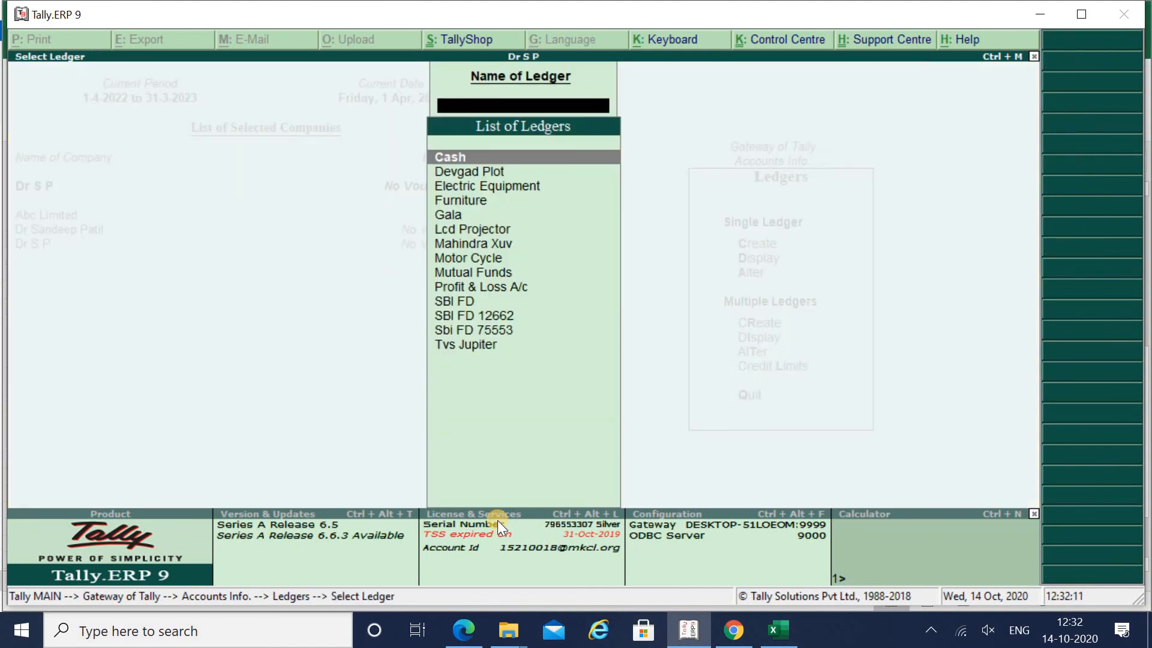
{"action": "key", "text": "Return"}
{"action": "key", "text": "Return"}
{"action": "key", "text": "Return"}
{"action": "key", "text": "Return"}
{"action": "key", "text": "Return"}
{"action": "key", "text": "Return"}
{"action": "key", "text": "Return"}
{"action": "key", "text": "Return"}
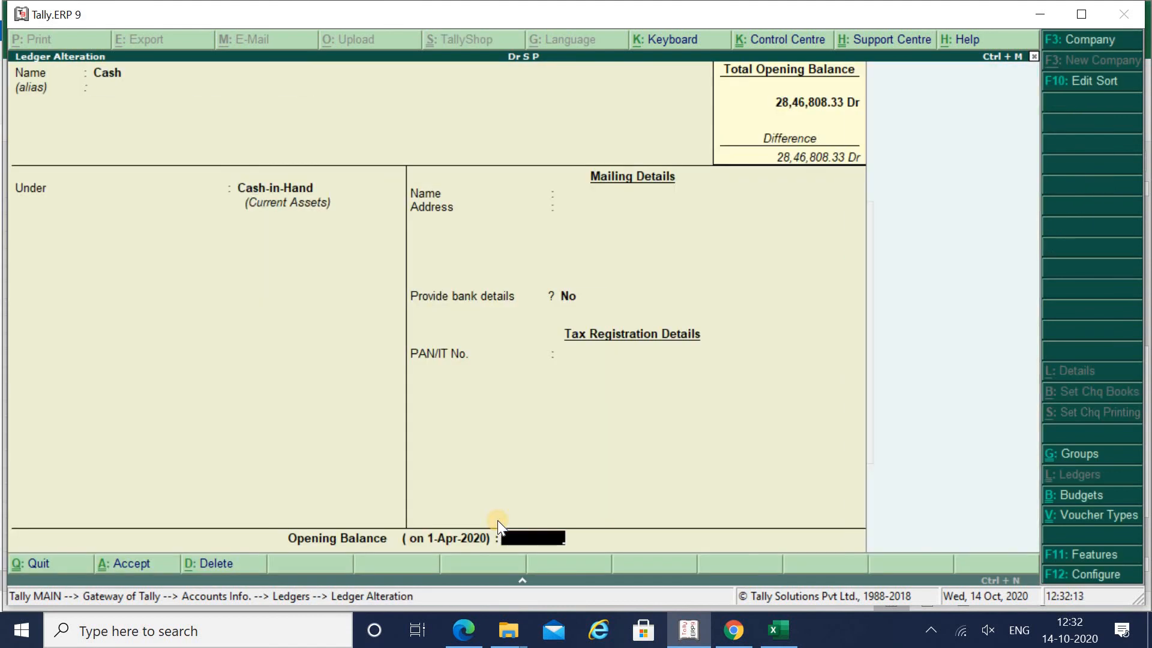
{"action": "key", "text": "alt+Tab"}
{"action": "key", "text": "alt+Tab"}
{"action": "type", "text": "588"}
{"action": "key", "text": "alt+Tab"}
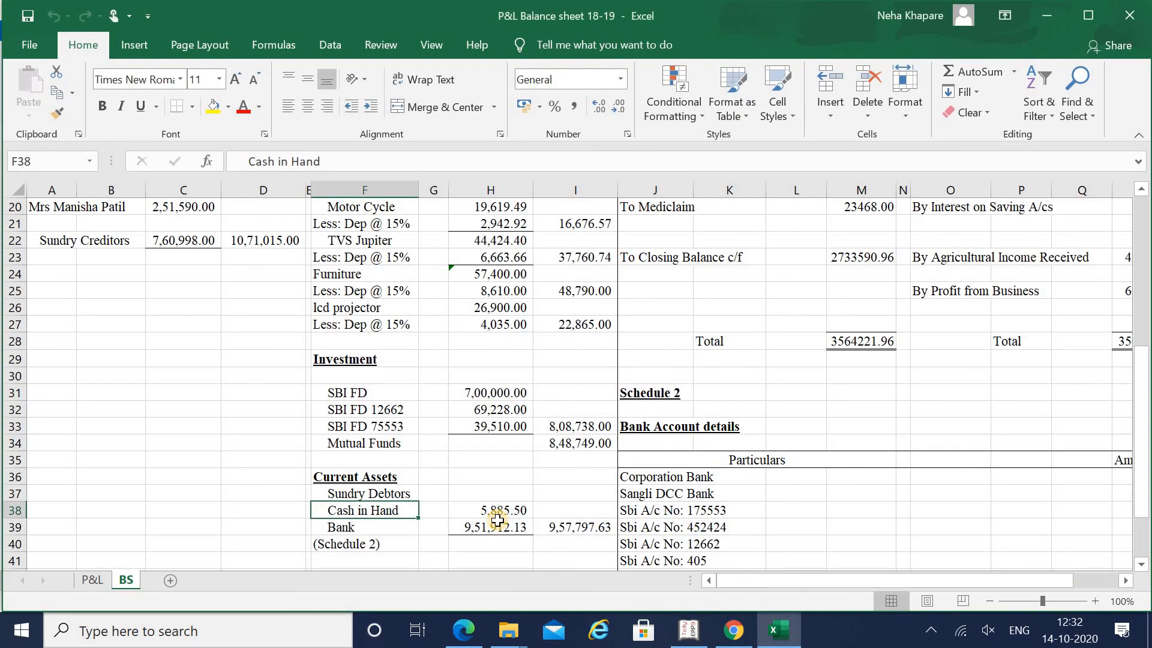
{"action": "key", "text": "alt+Tab"}
{"action": "type", "text": "5."}
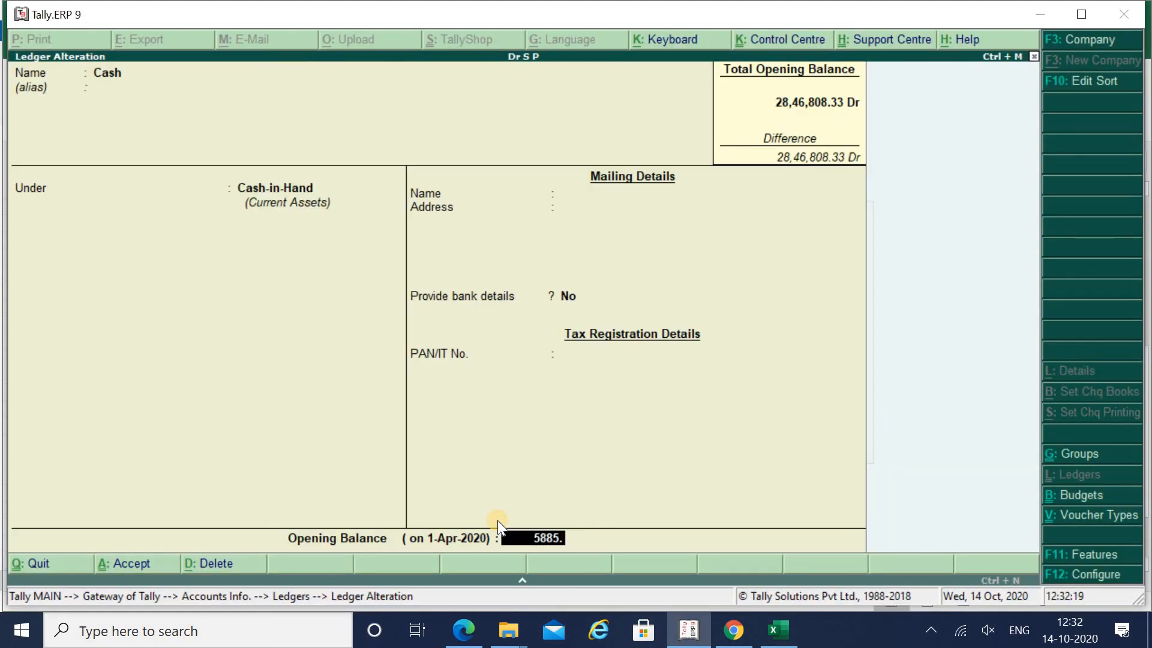
{"action": "type", "text": "50"}
{"action": "key", "text": "Return"}
{"action": "key", "text": "Return"}
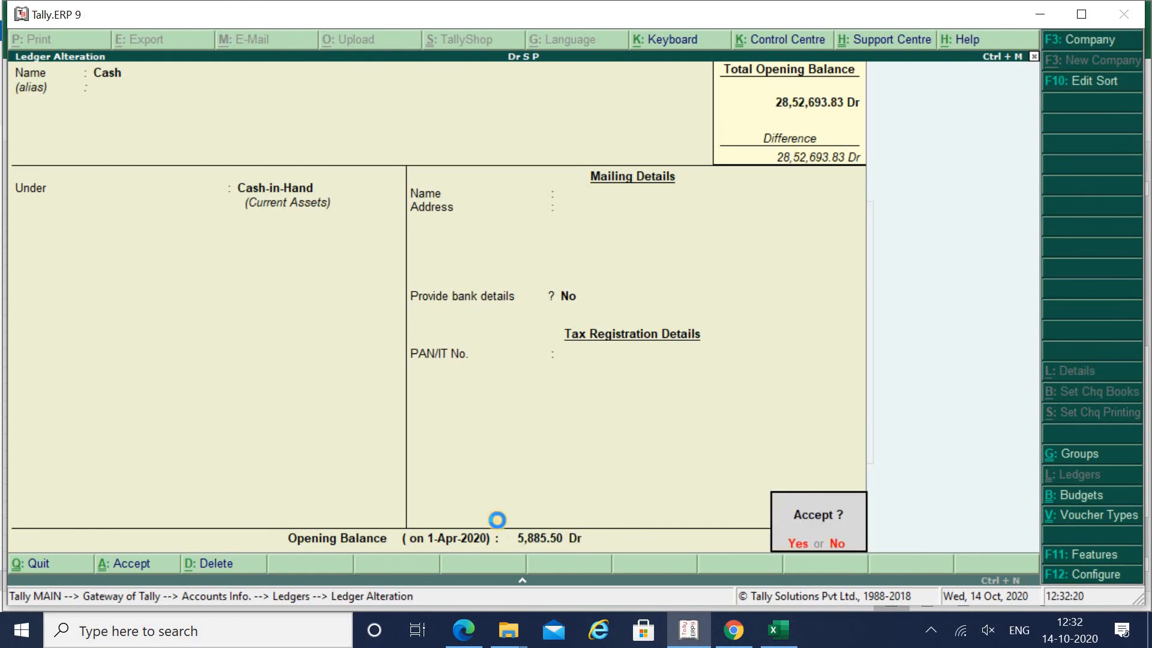